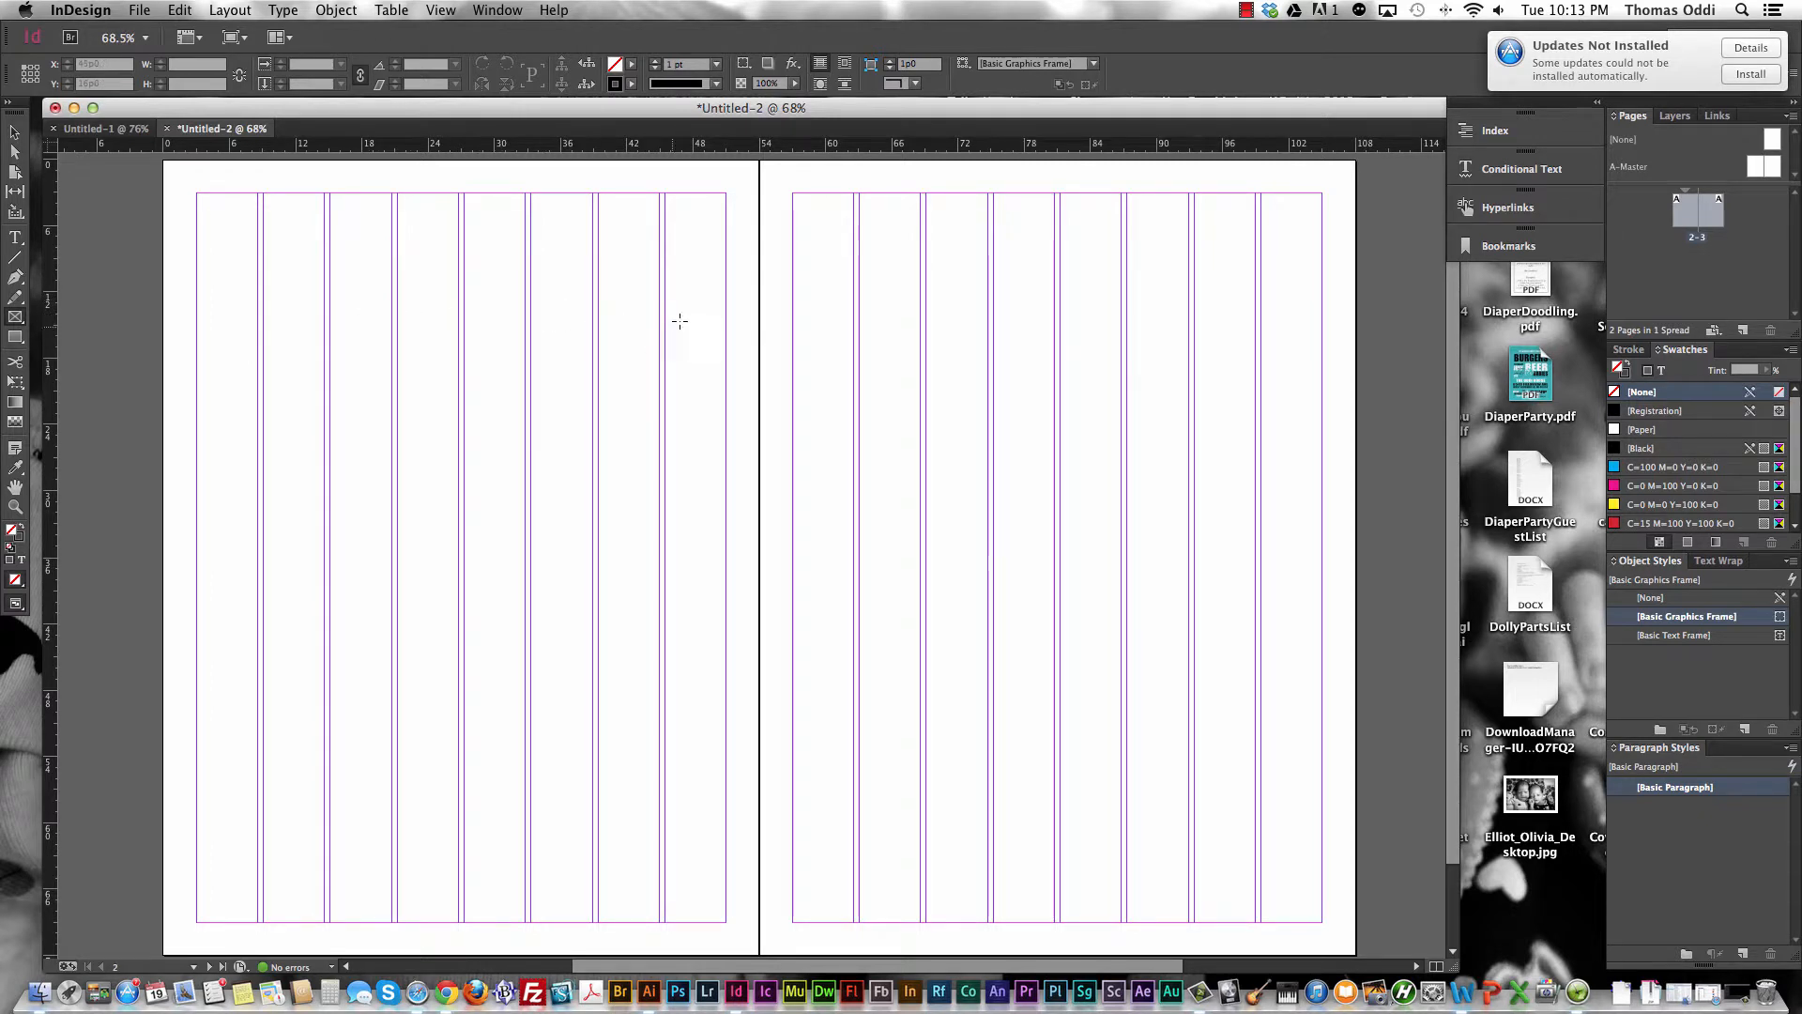
Draw an empty picture frame about 41p4.5 wide and 25p6 high across the gutter, with both sides on column guides.
scroll(630, 333, "left", 1)
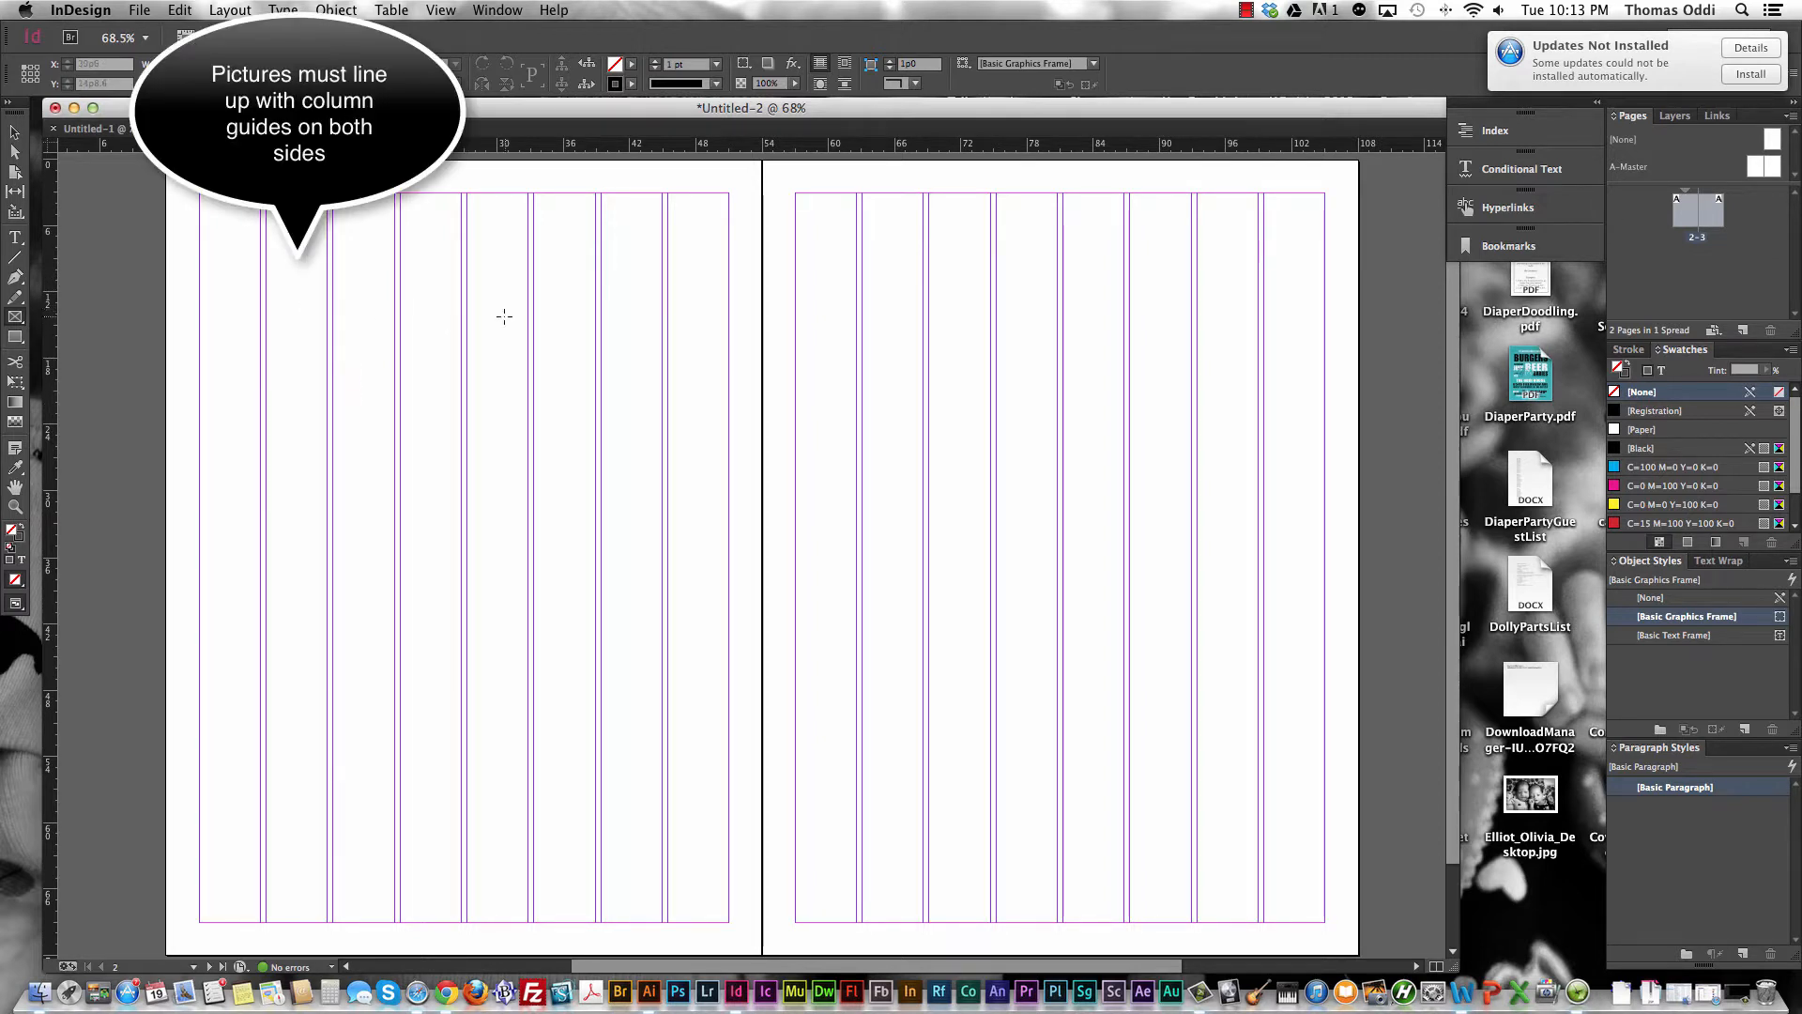
scroll(596, 282, "left", 2)
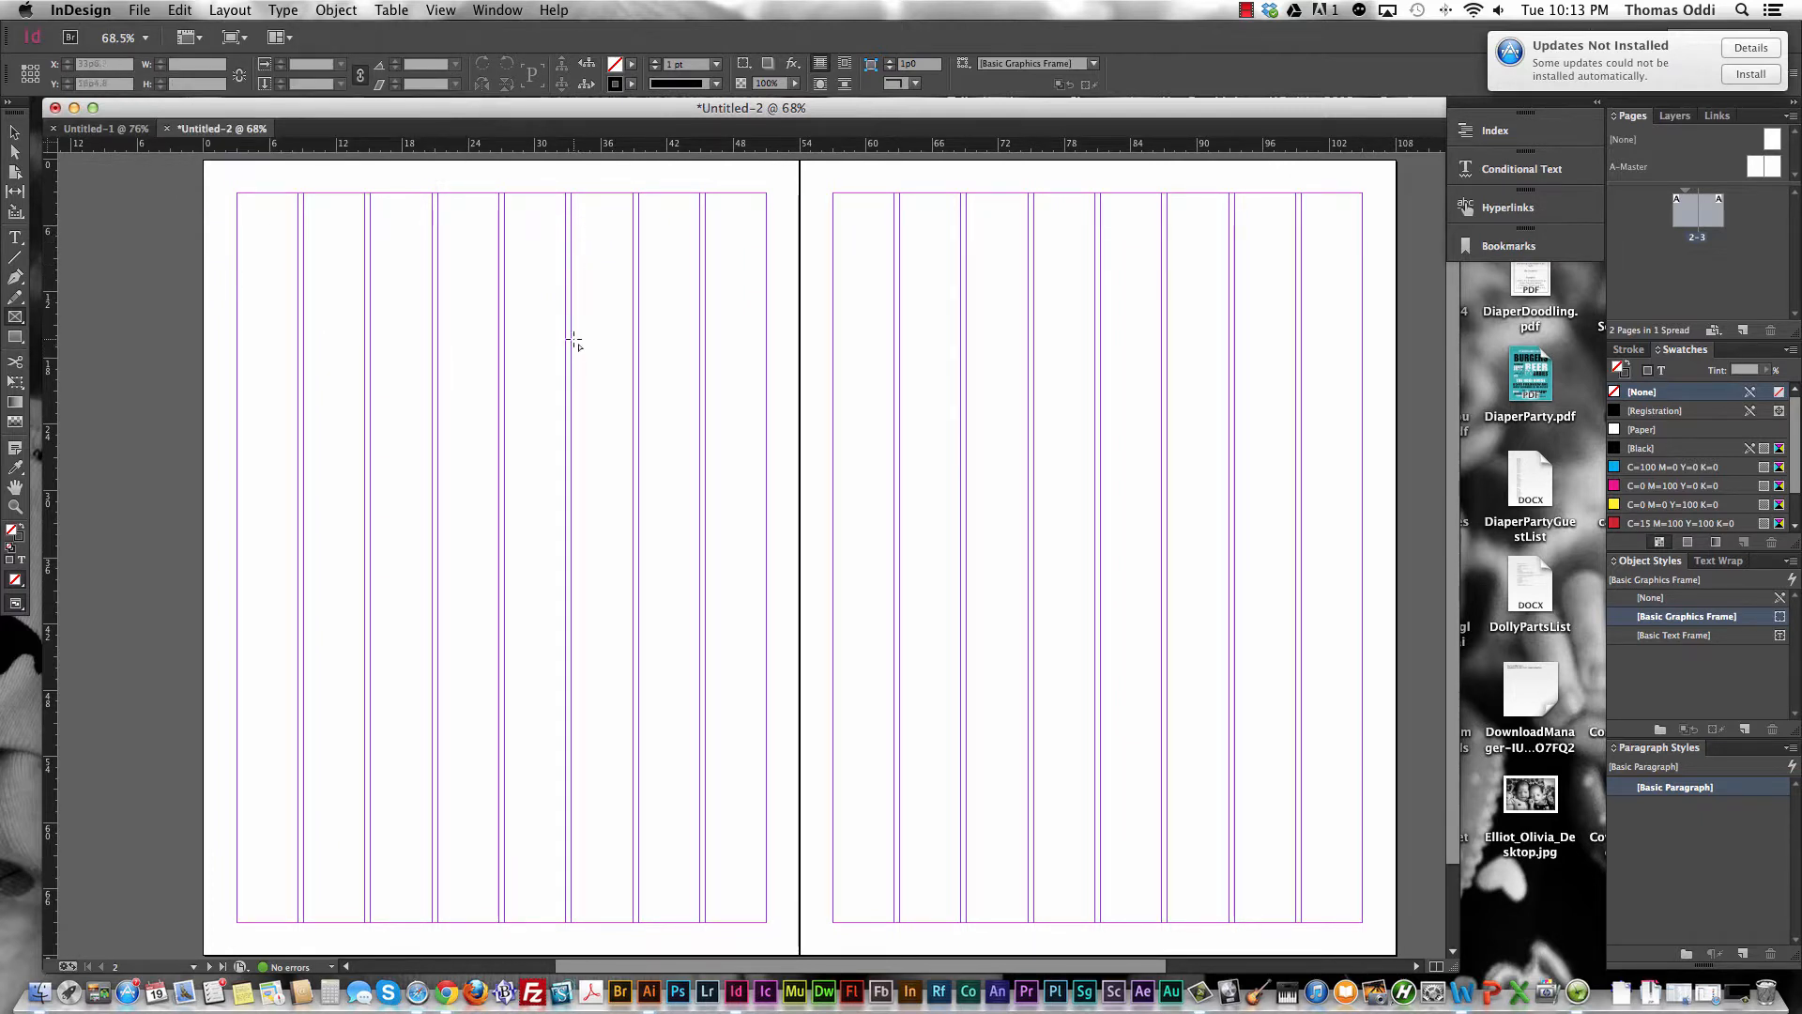
left_click_drag(572, 335, 1029, 617)
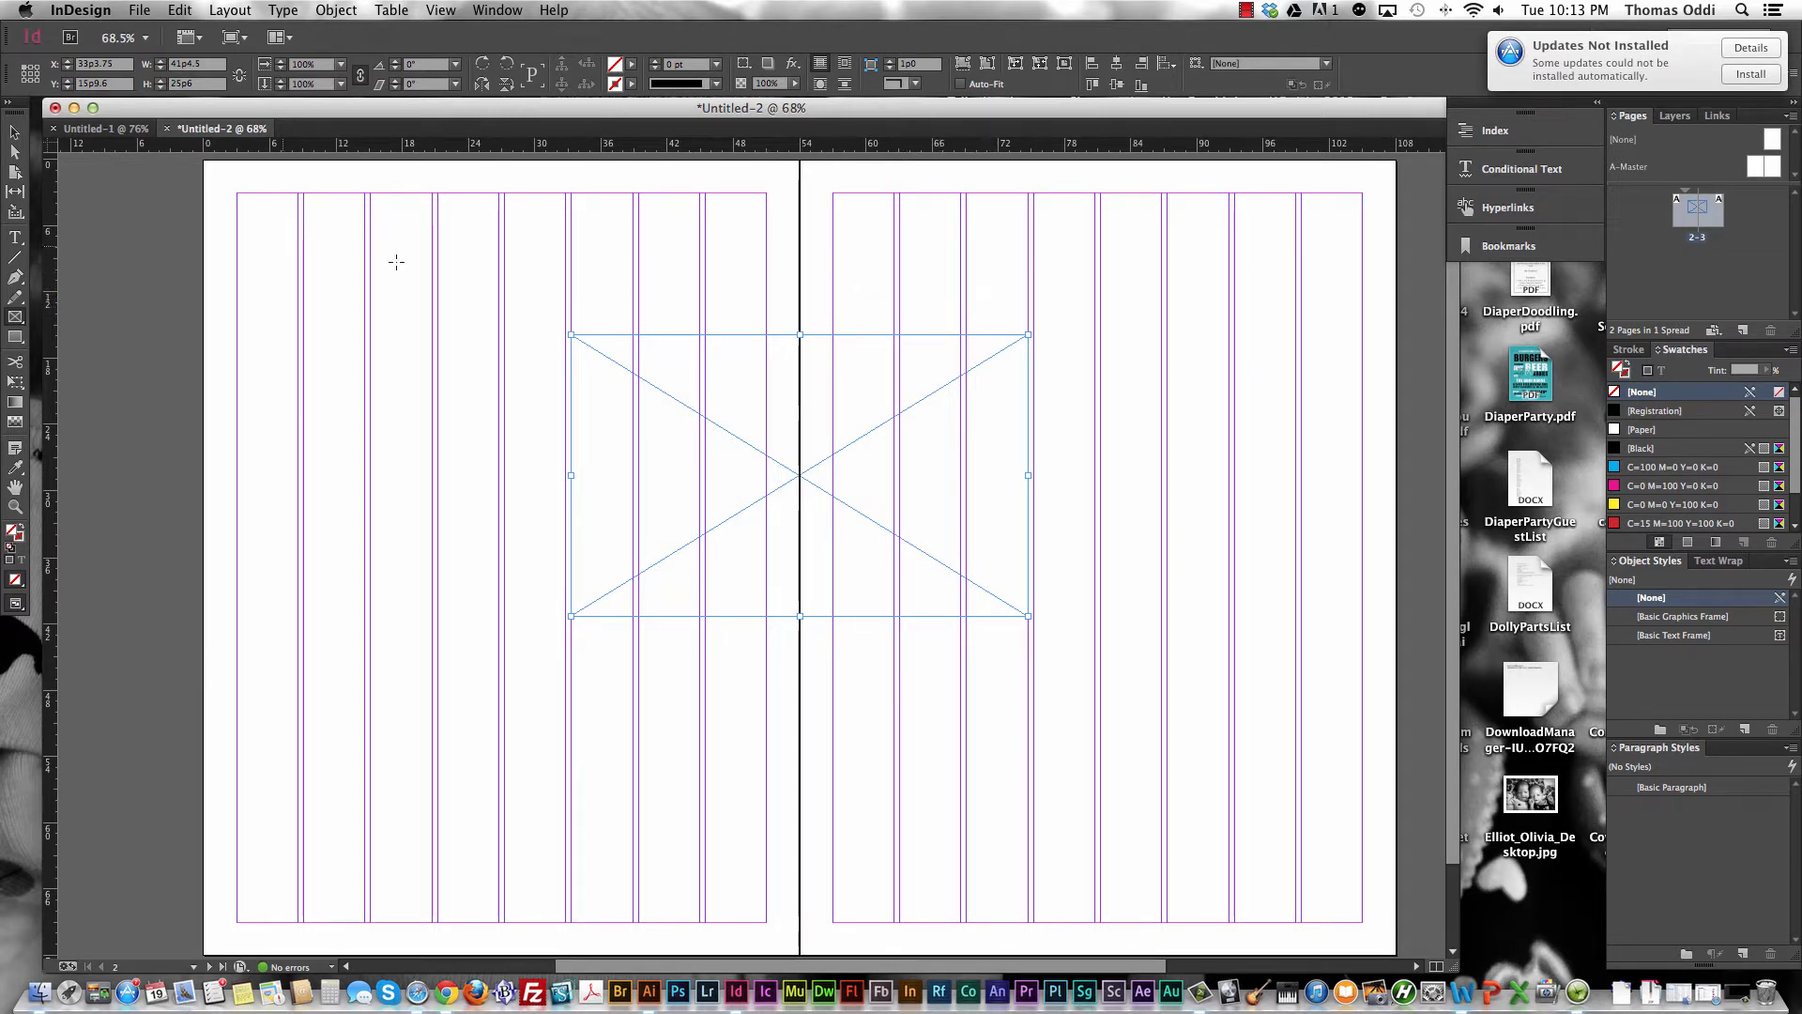
Place the photo DSC_0820.JPG from the Groves_Swimming folder into the empty frame.
left_click(139, 10)
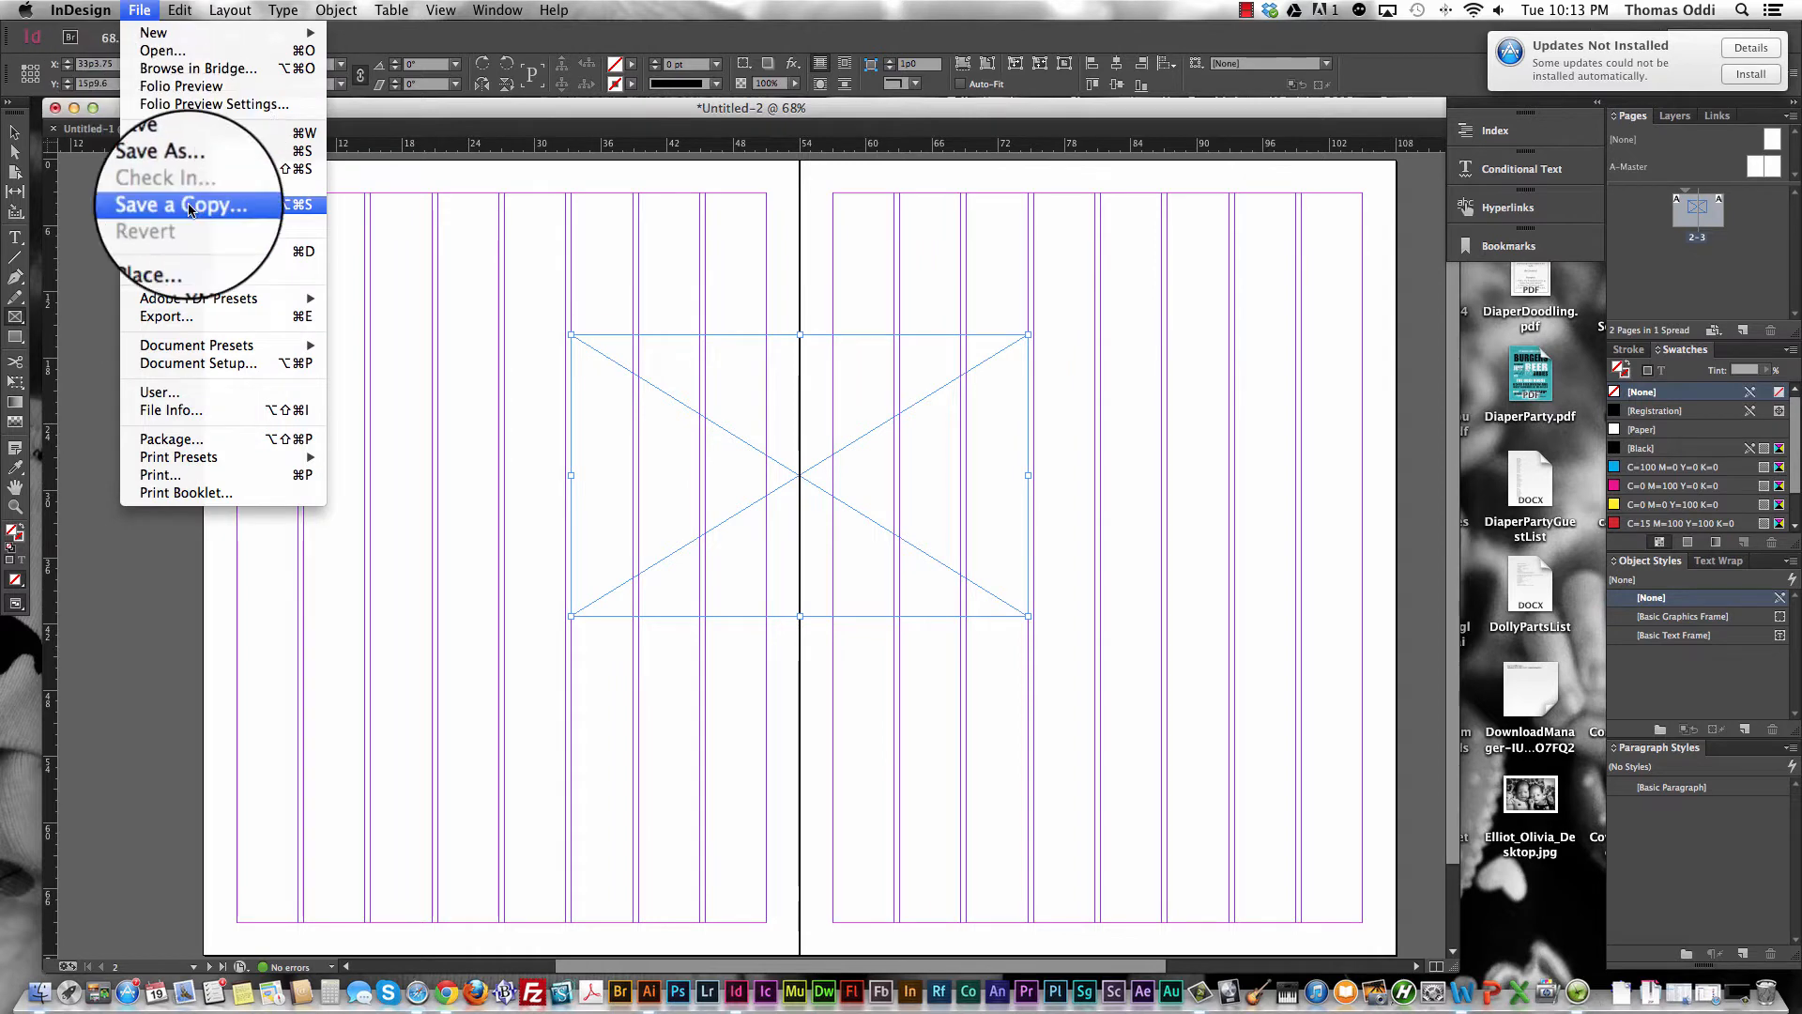
left_click(168, 254)
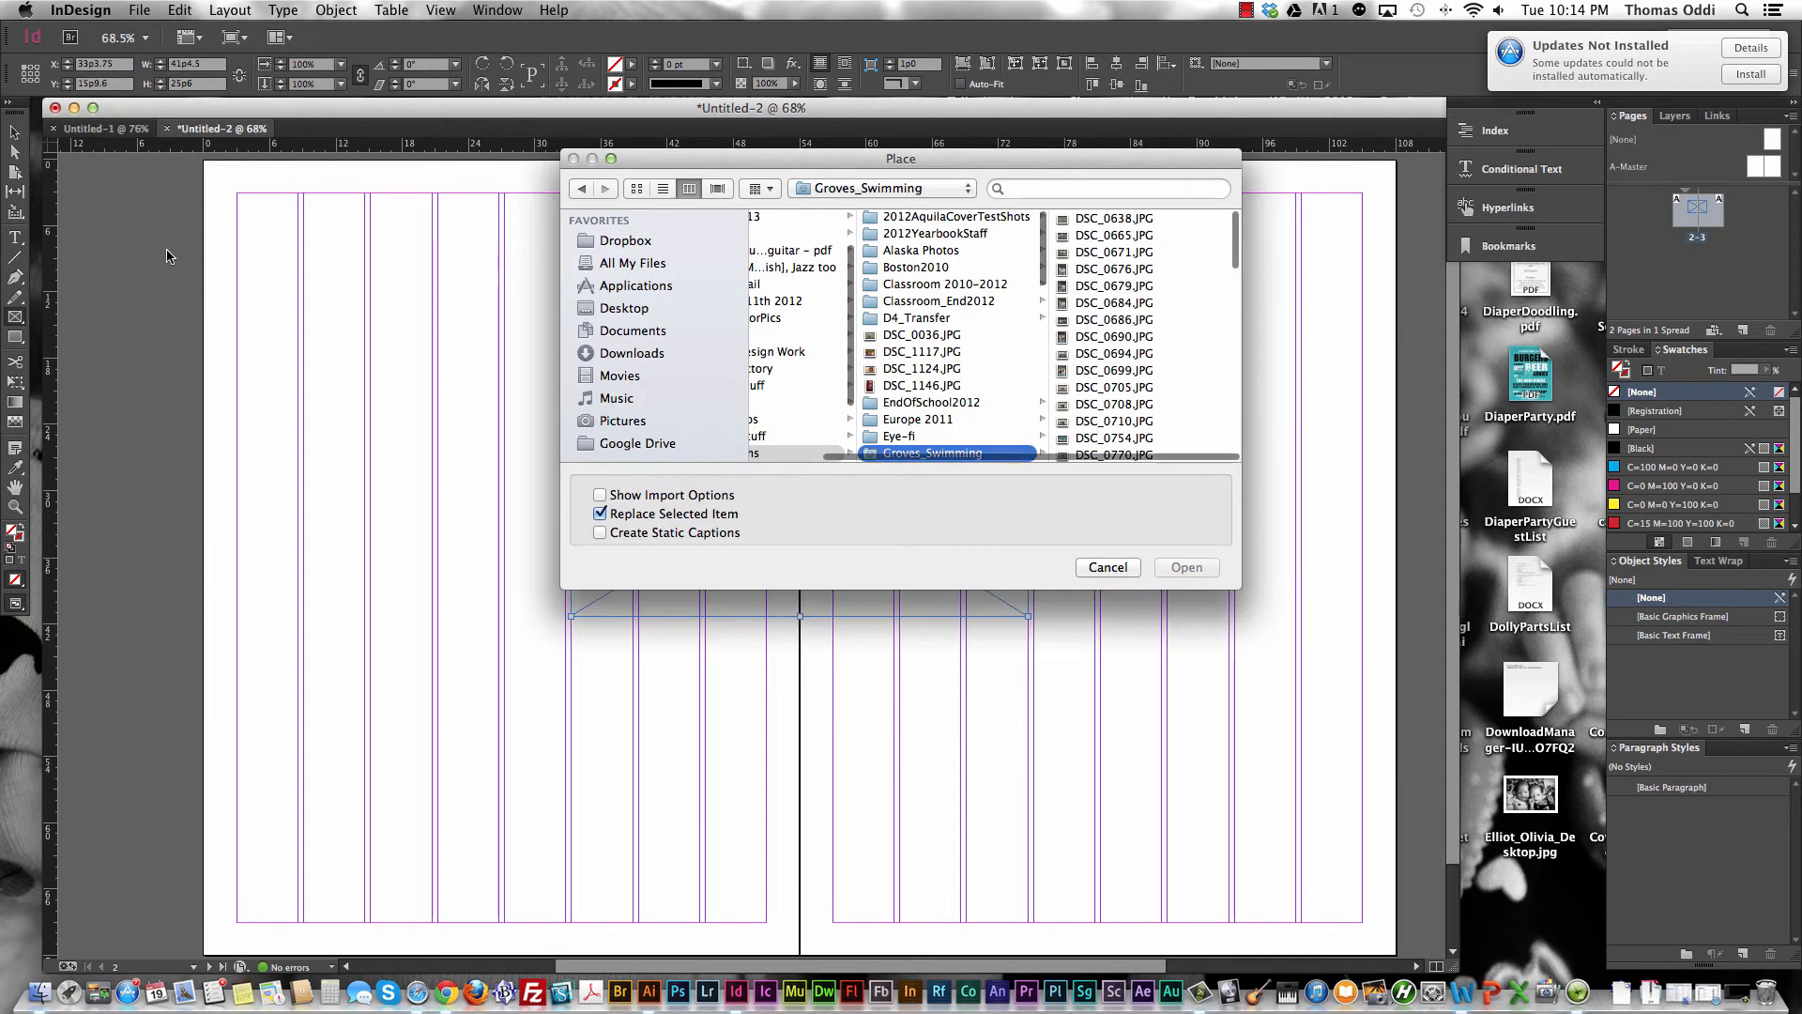
left_click(1114, 388)
key("Up")
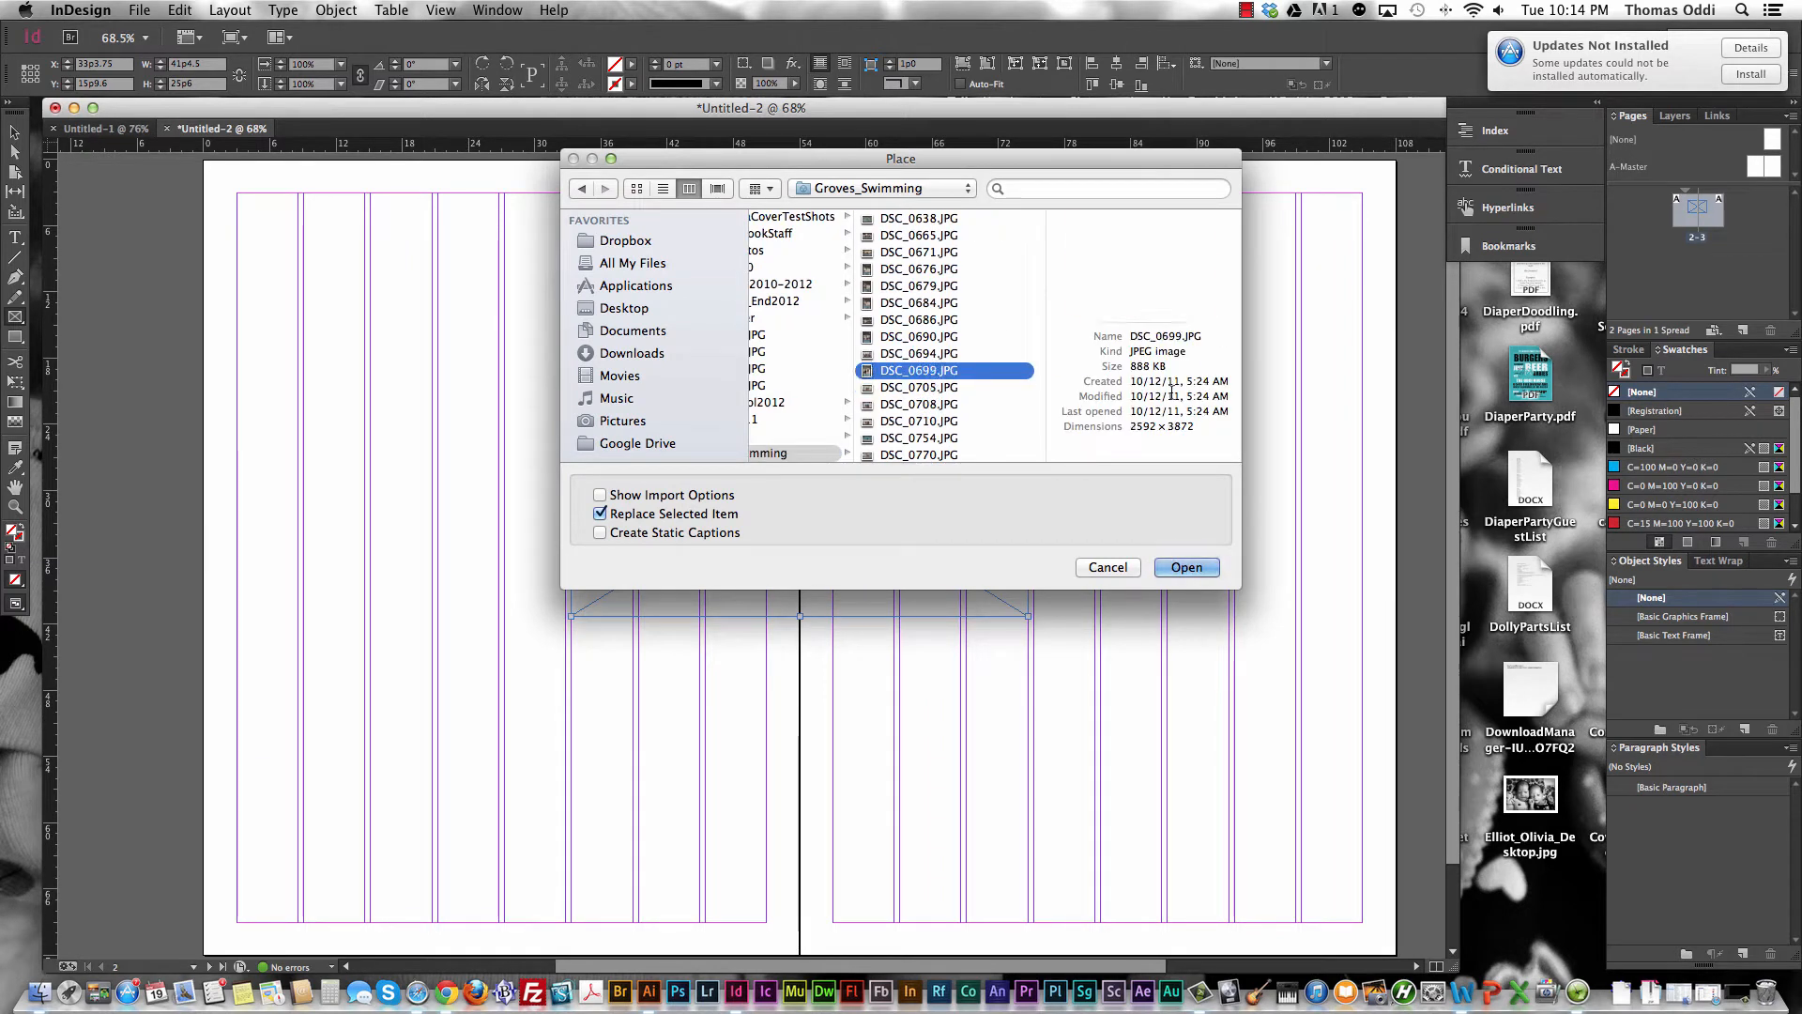
key("Down")
key("Down")
key("Down")
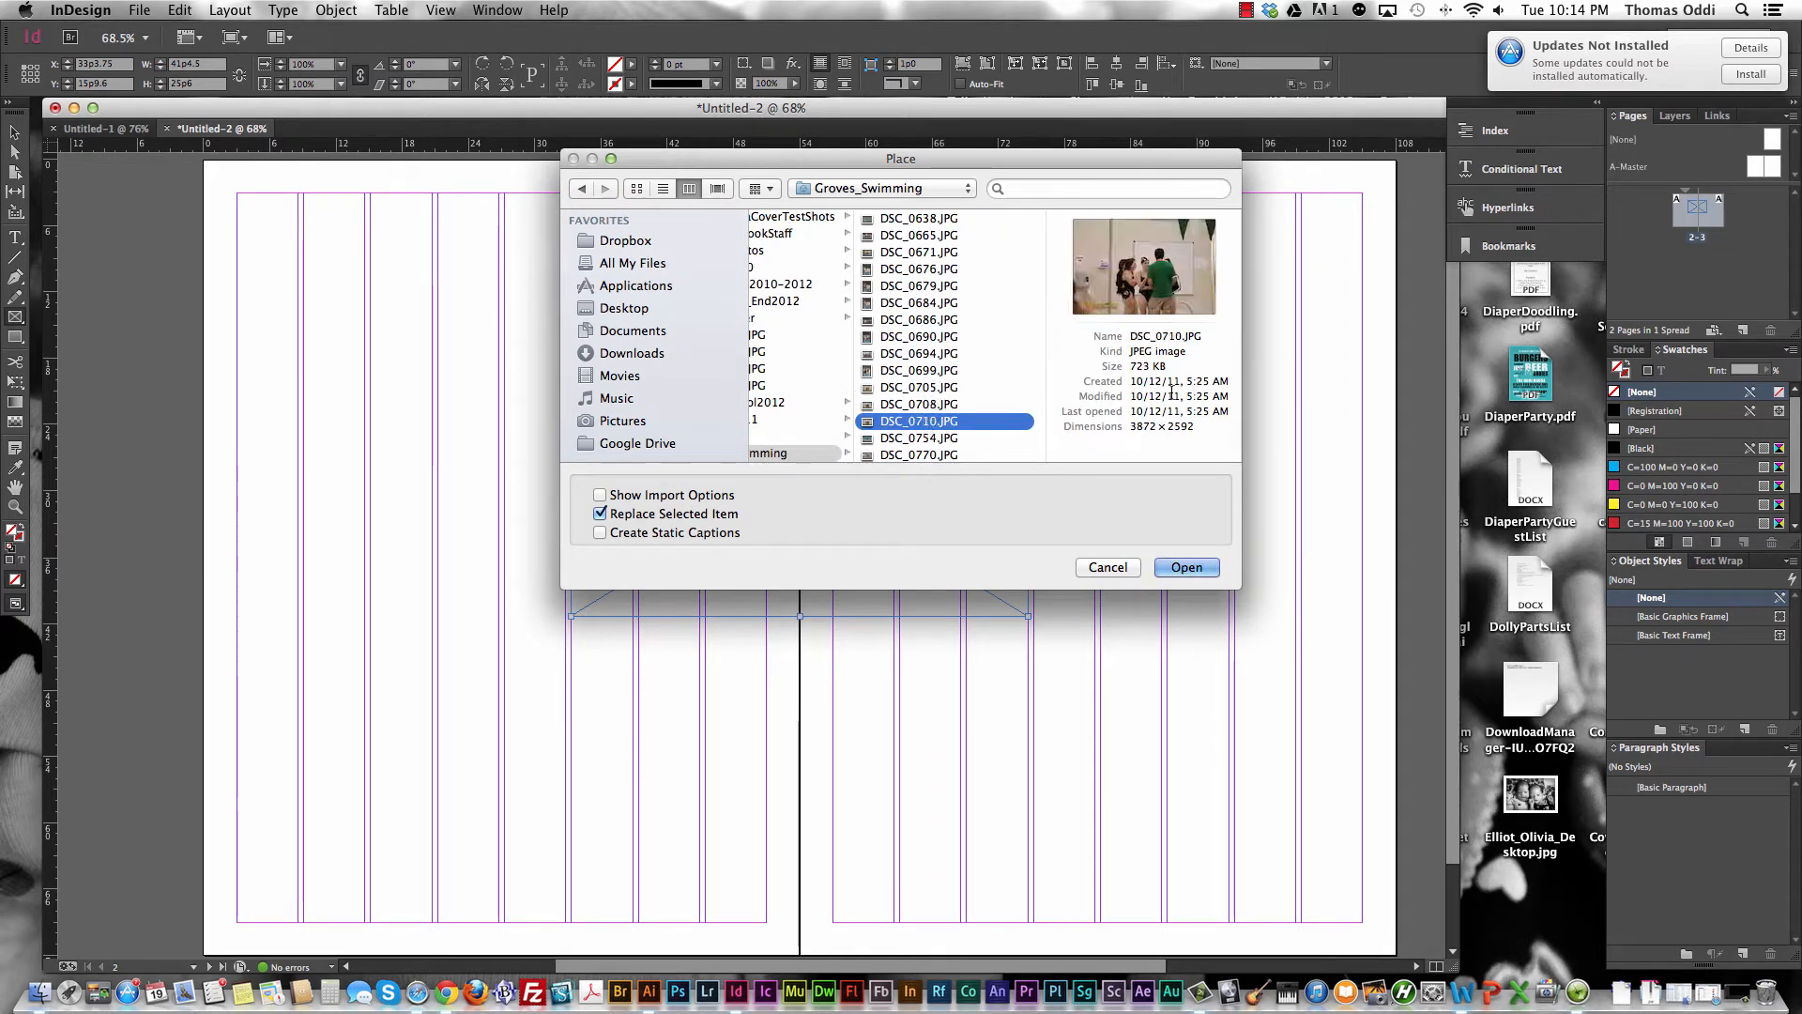
key("Down")
key("Down")
key("Down")
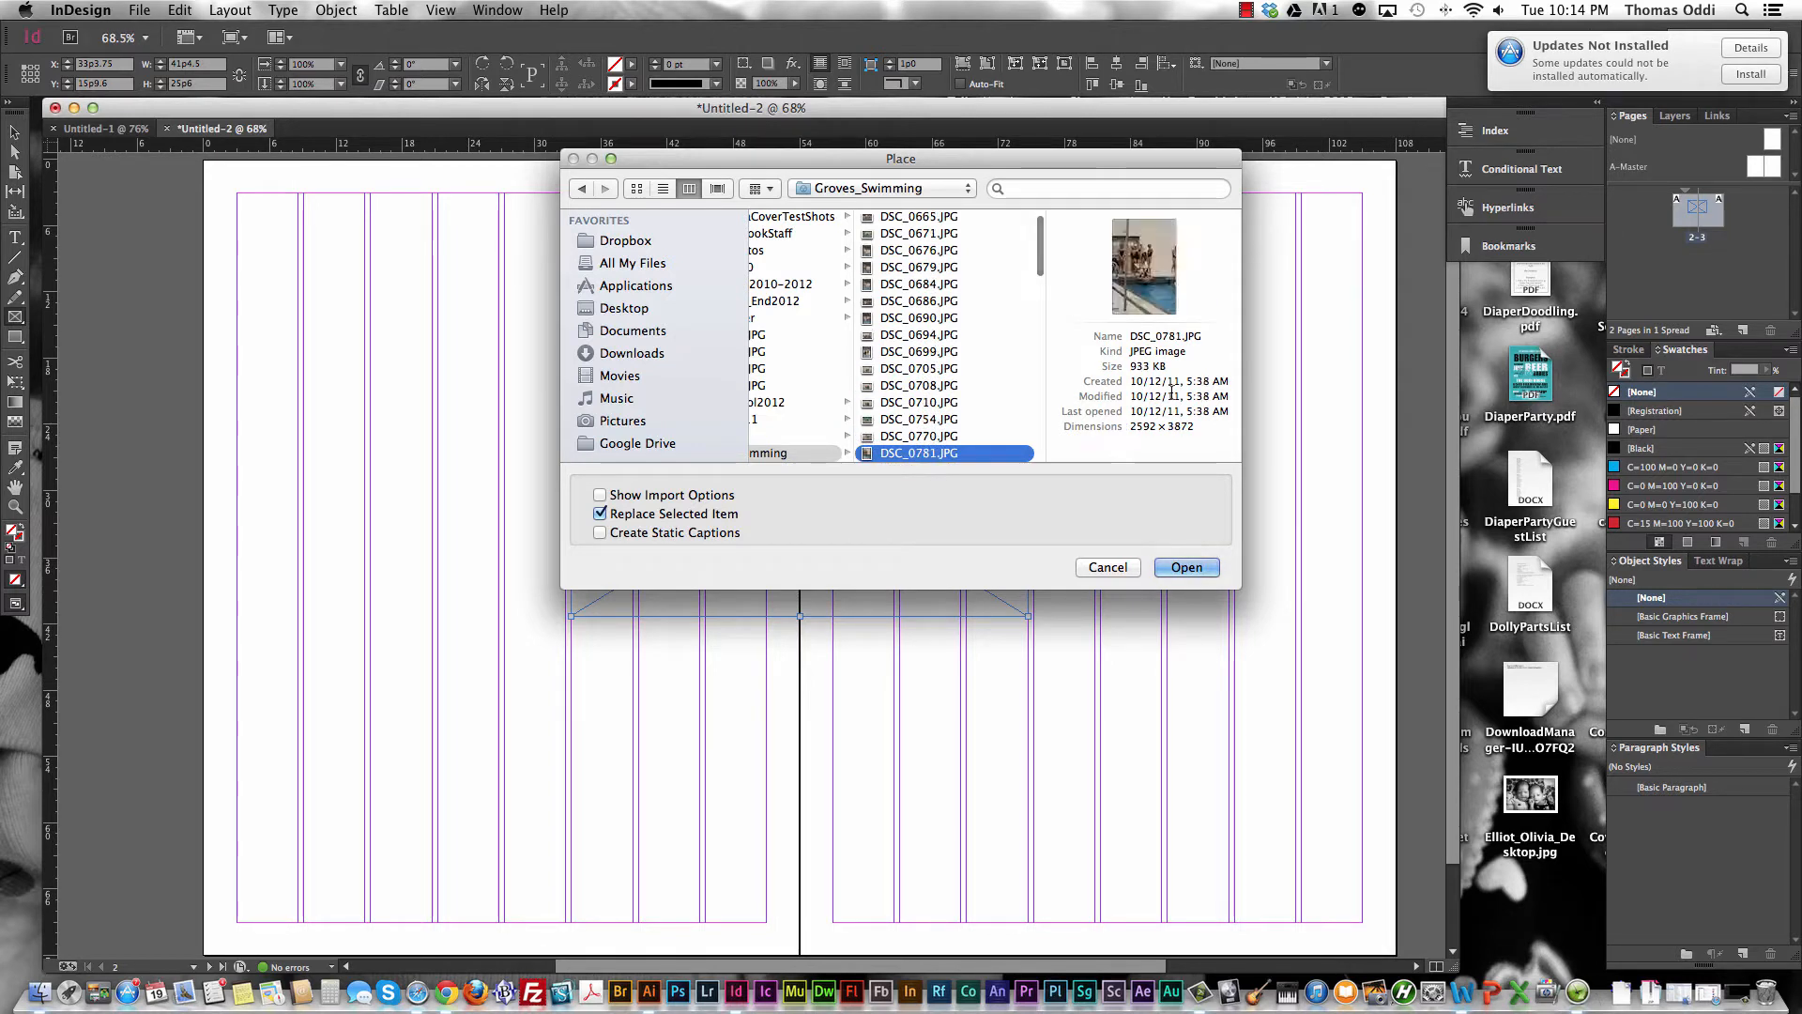
key("Down")
key("Down")
key("Down")
key("Down")
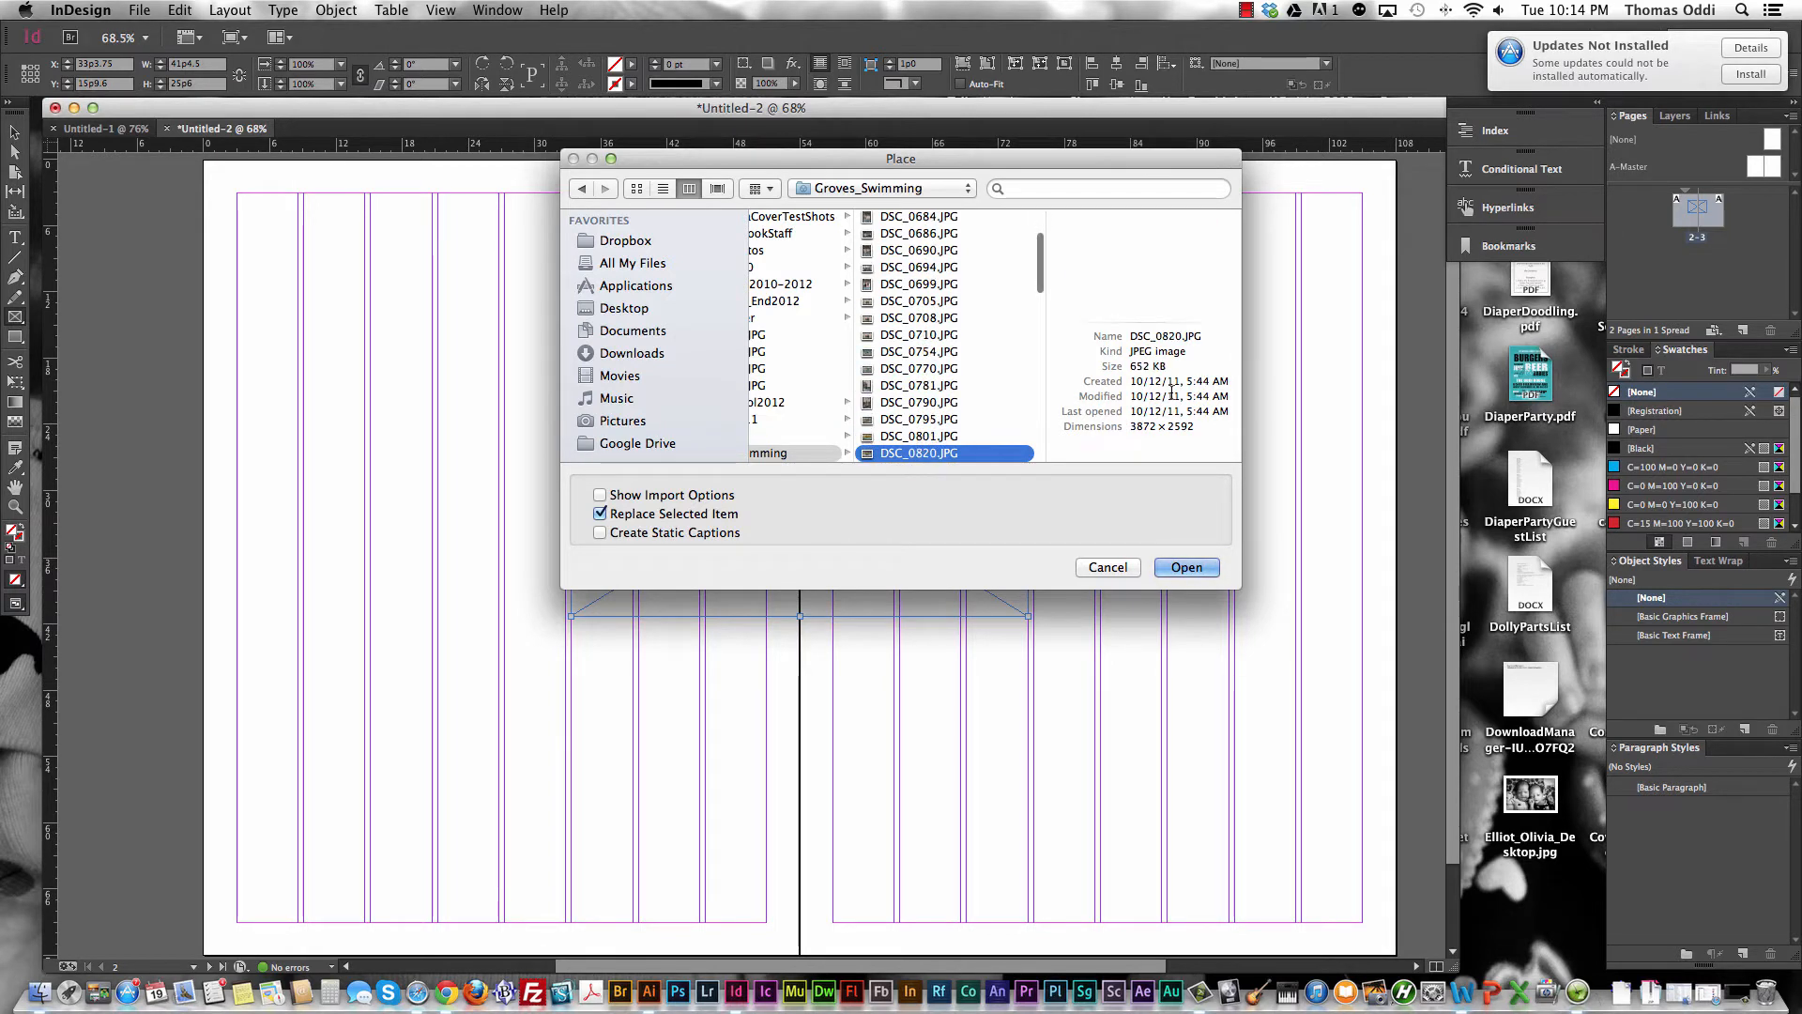
left_click(1188, 567)
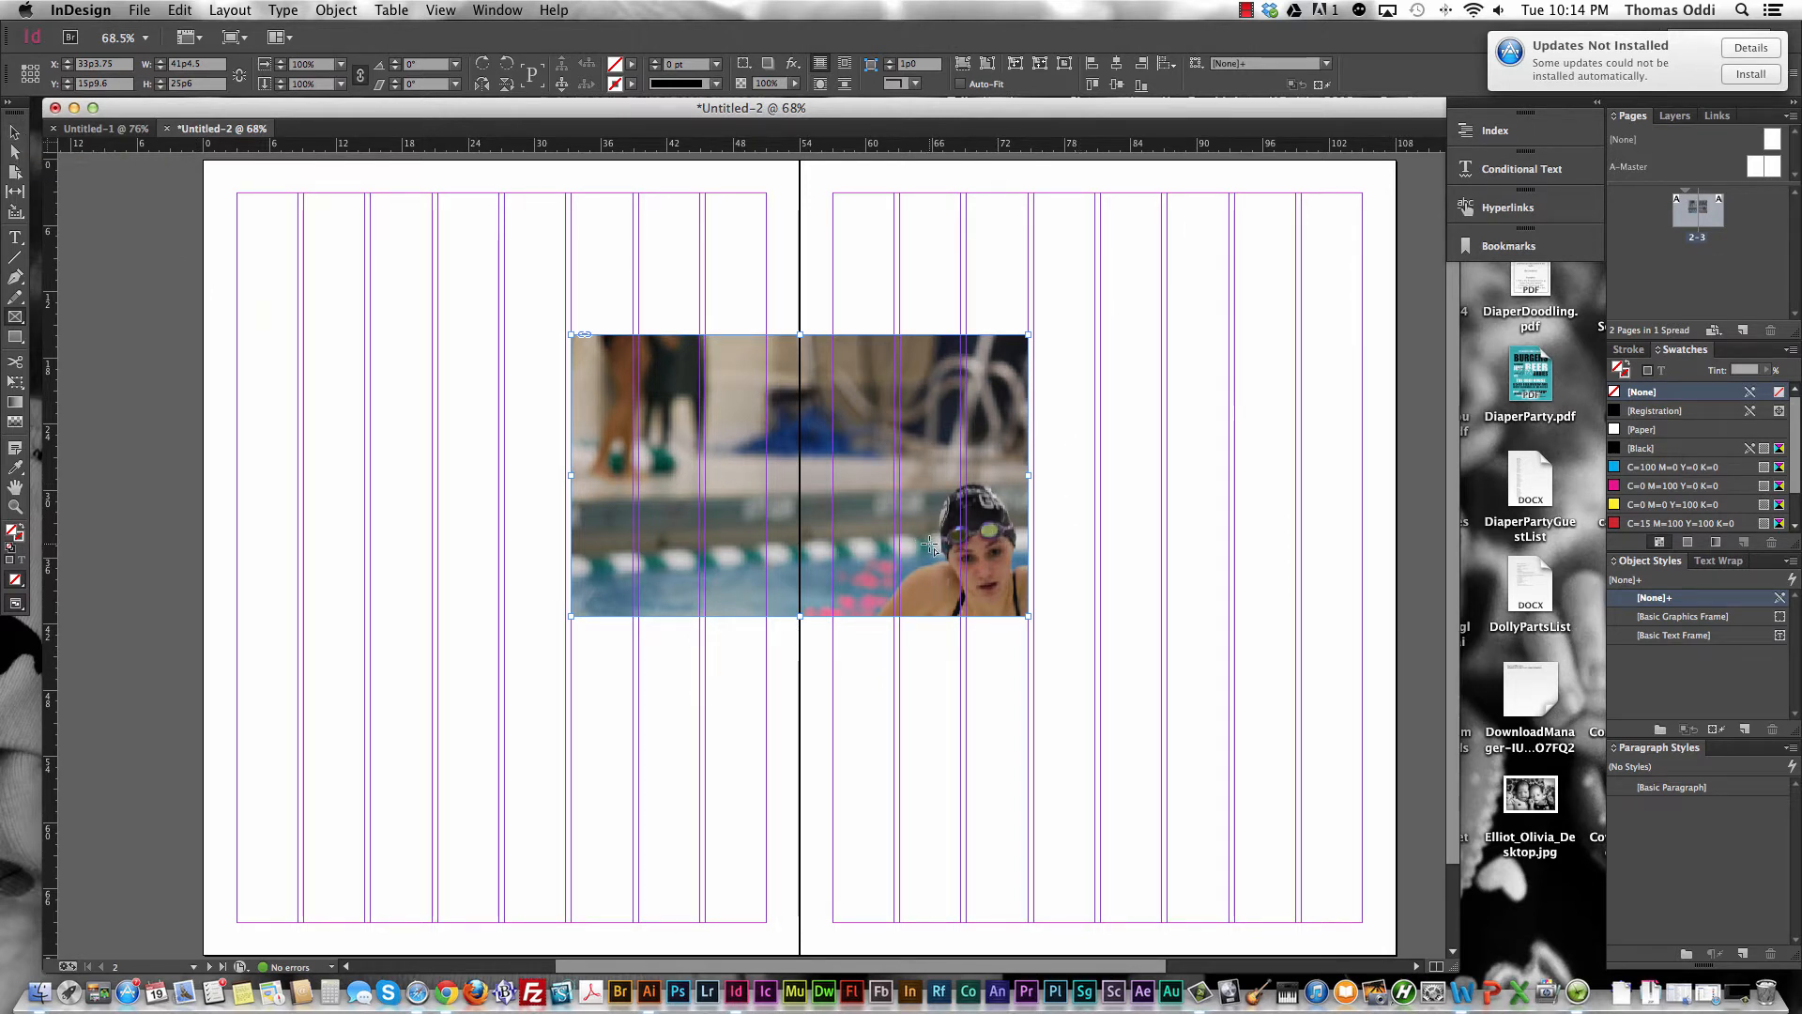
Move the photo frame up slightly and resize it to about 53p6 wide and 23p9.6 high, ending on a column guide.
scroll(929, 544, "up", 1)
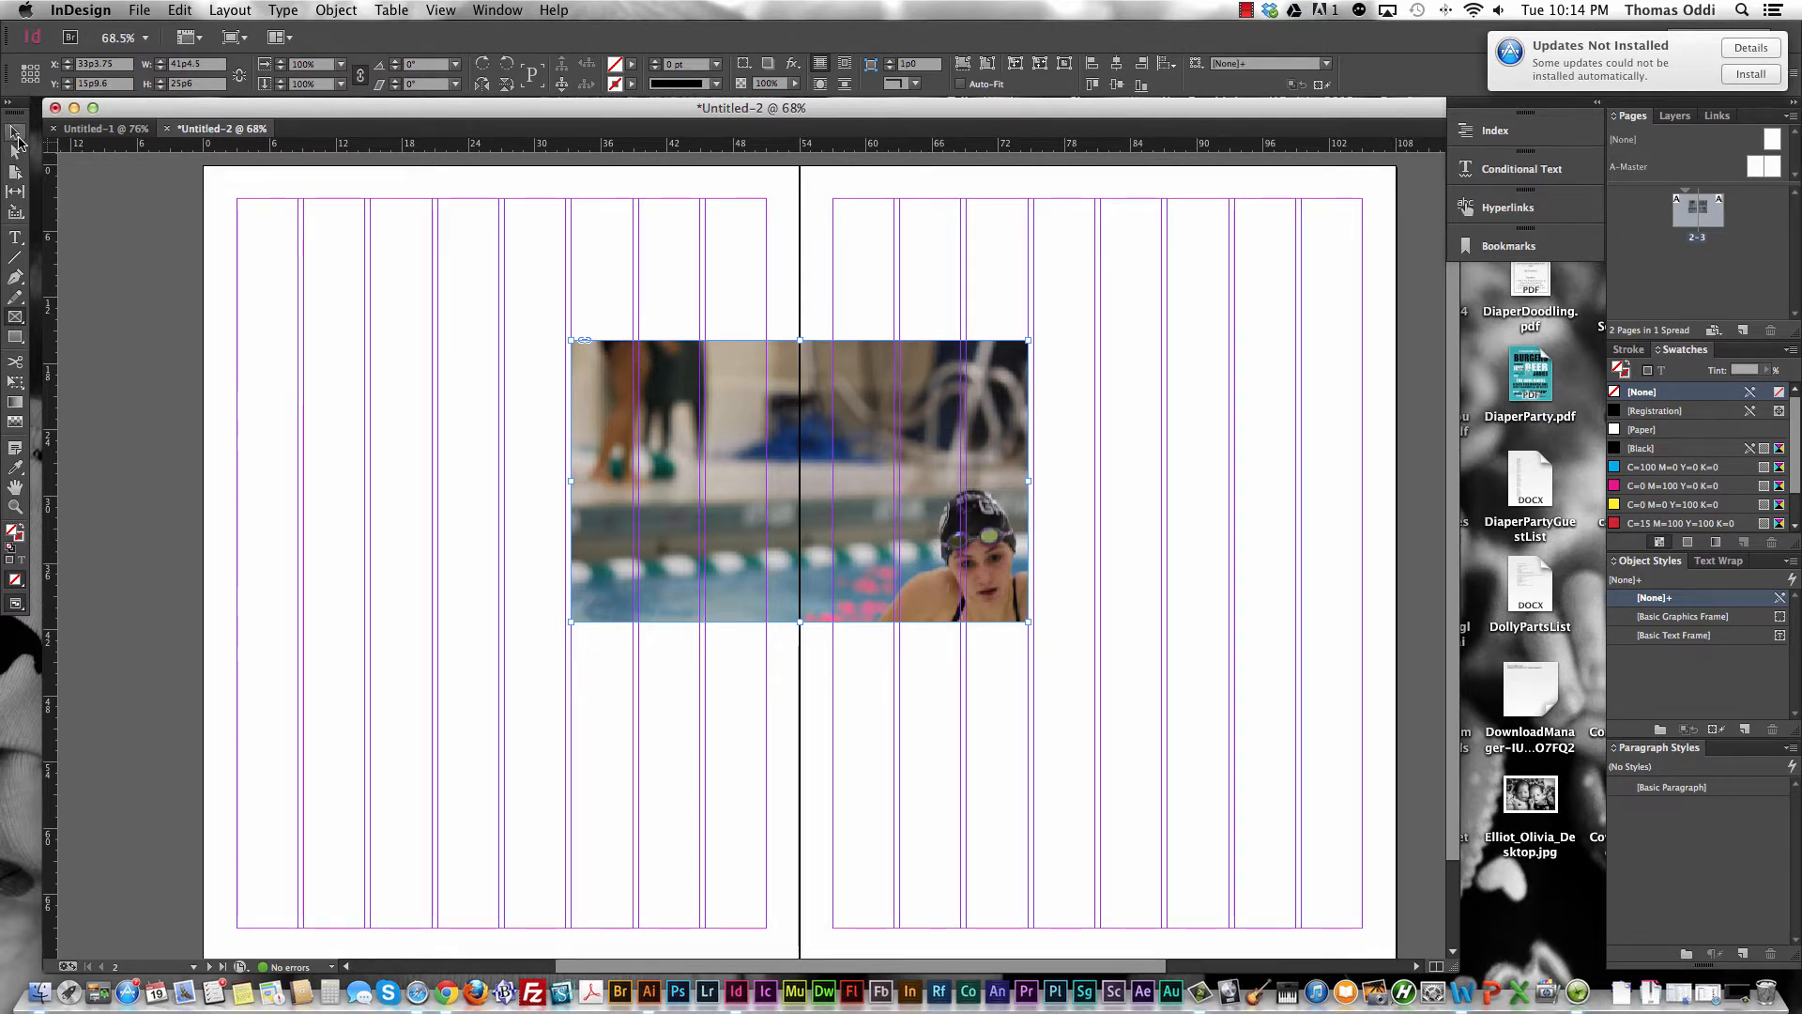
left_click(13, 137)
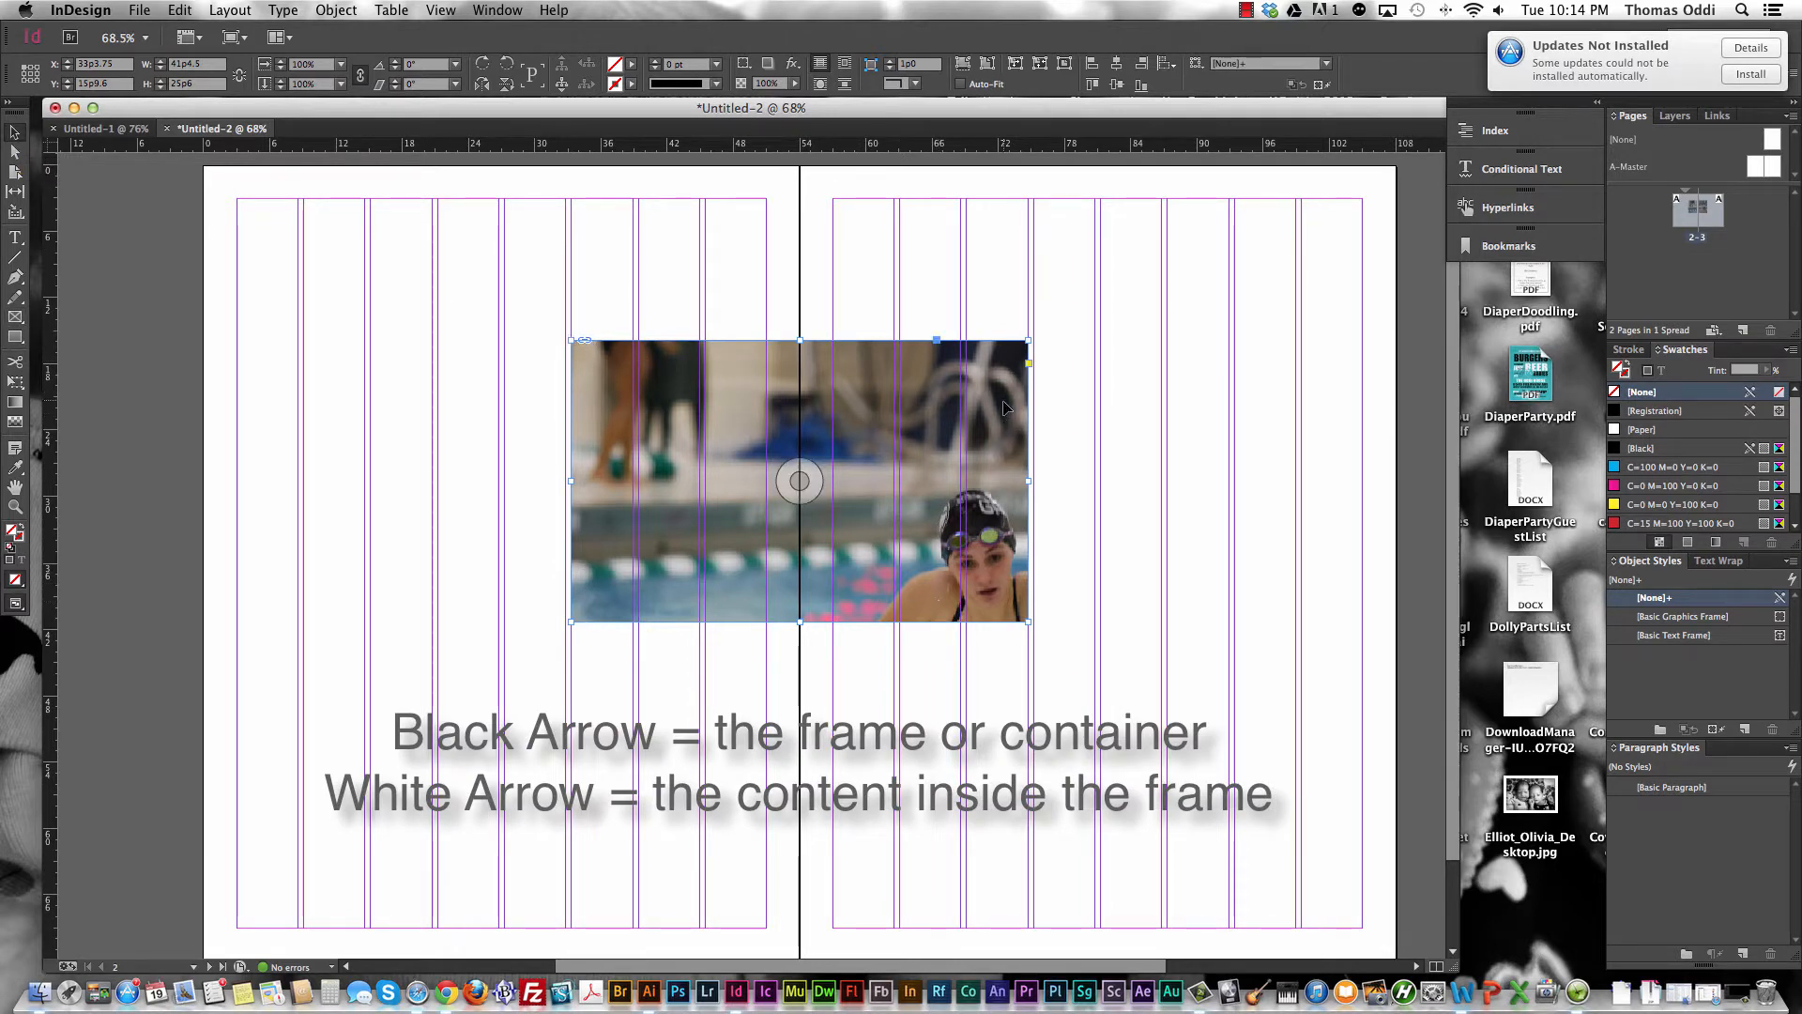
mouse_move(844, 417)
left_mouse_down()
mouse_move(1092, 396)
mouse_move(870, 398)
left_mouse_up()
left_click_drag(1028, 455, 959, 457)
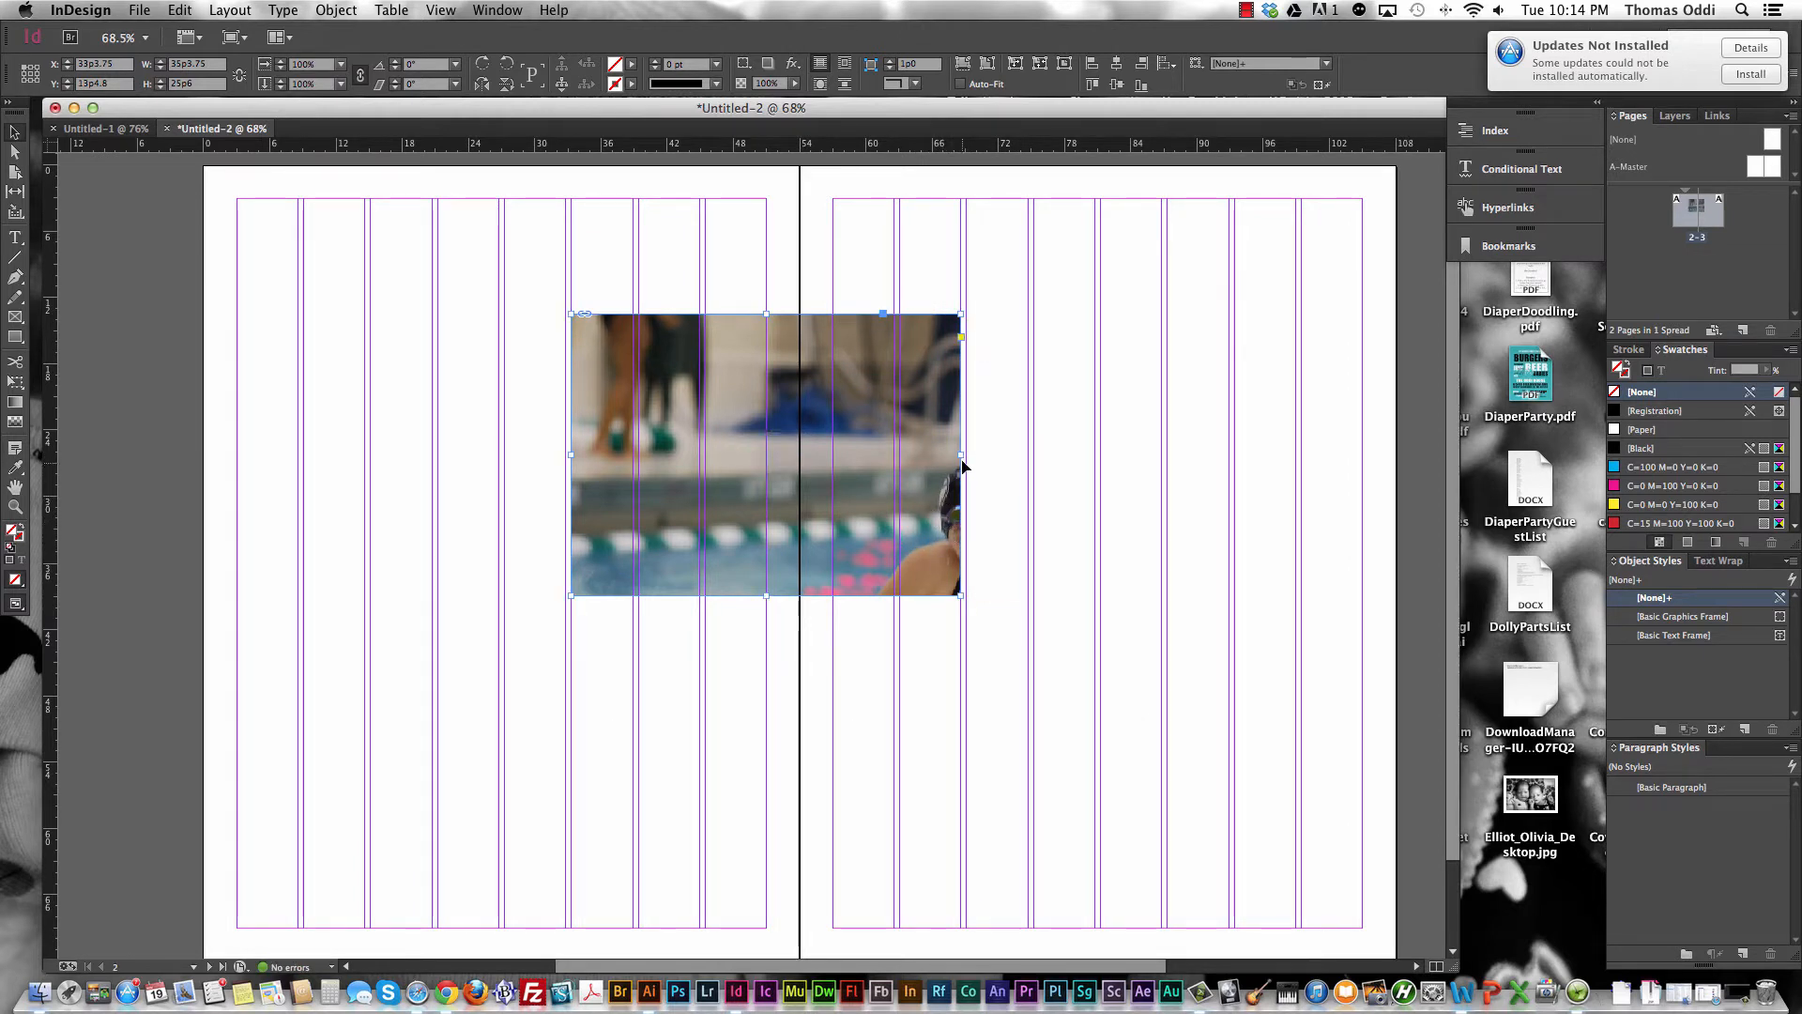
left_click_drag(960, 454, 1162, 455)
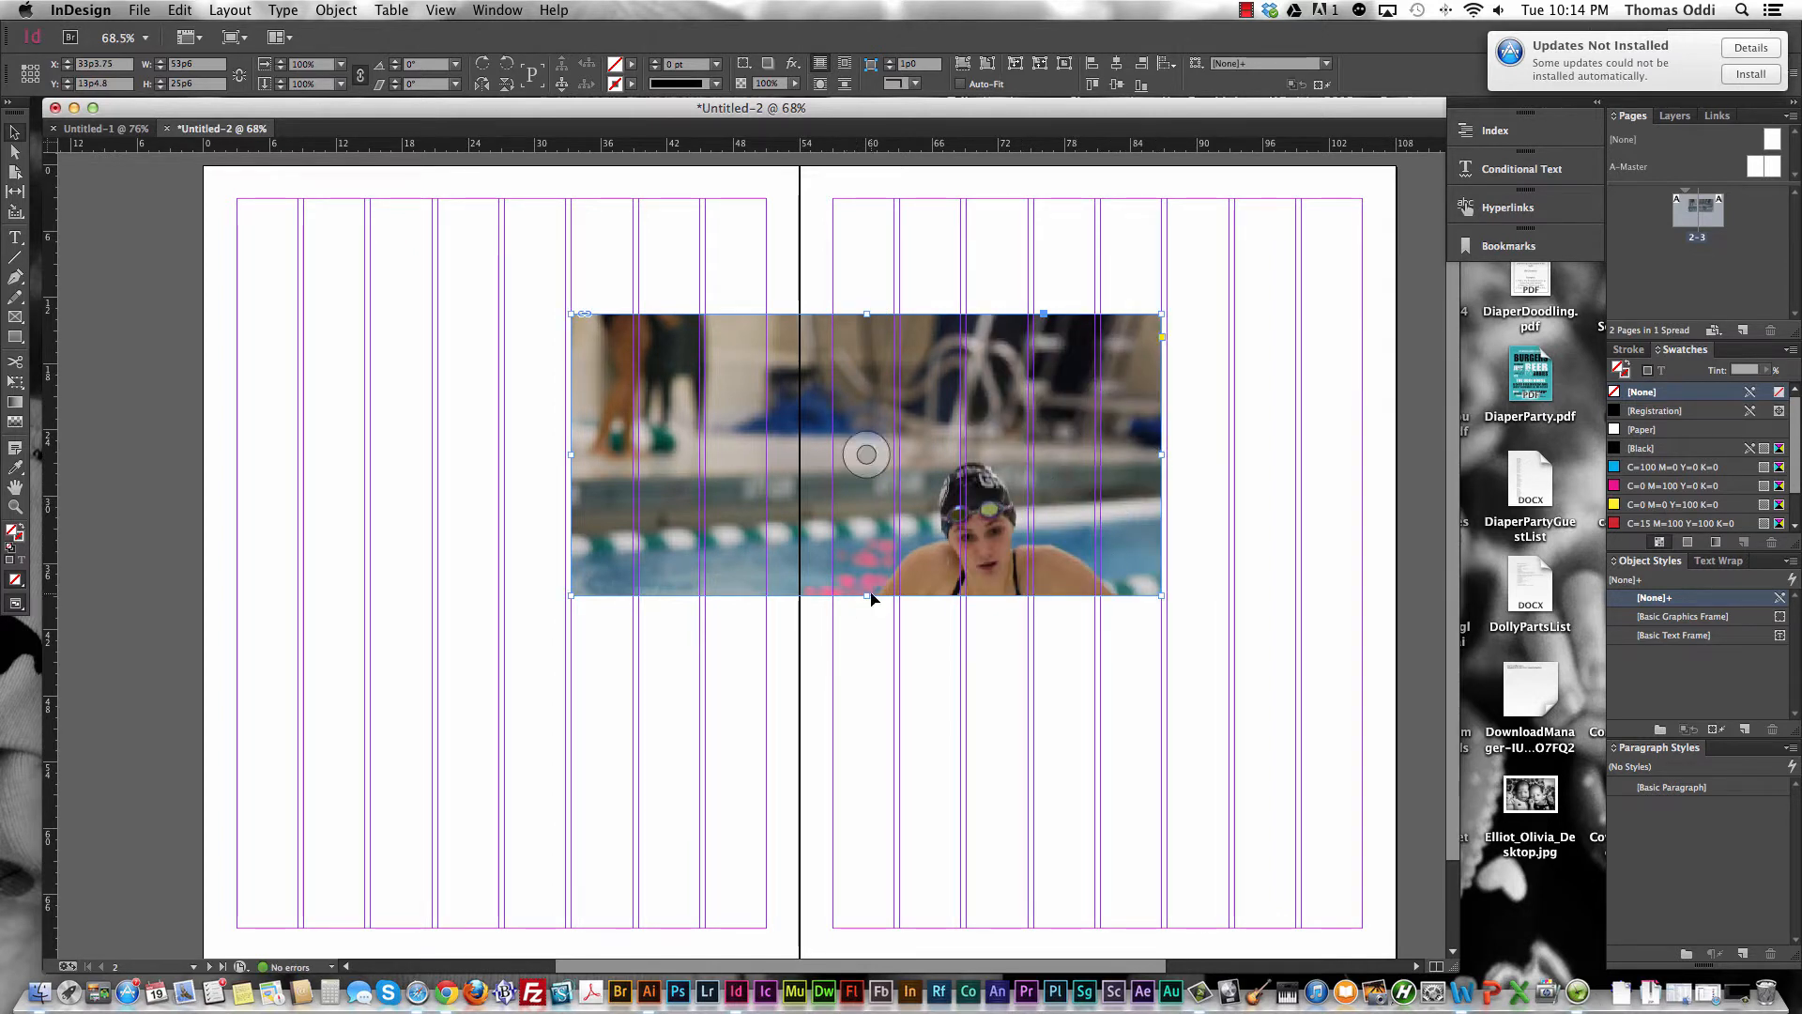
mouse_move(867, 595)
left_mouse_down()
mouse_move(866, 718)
mouse_move(866, 577)
left_mouse_up()
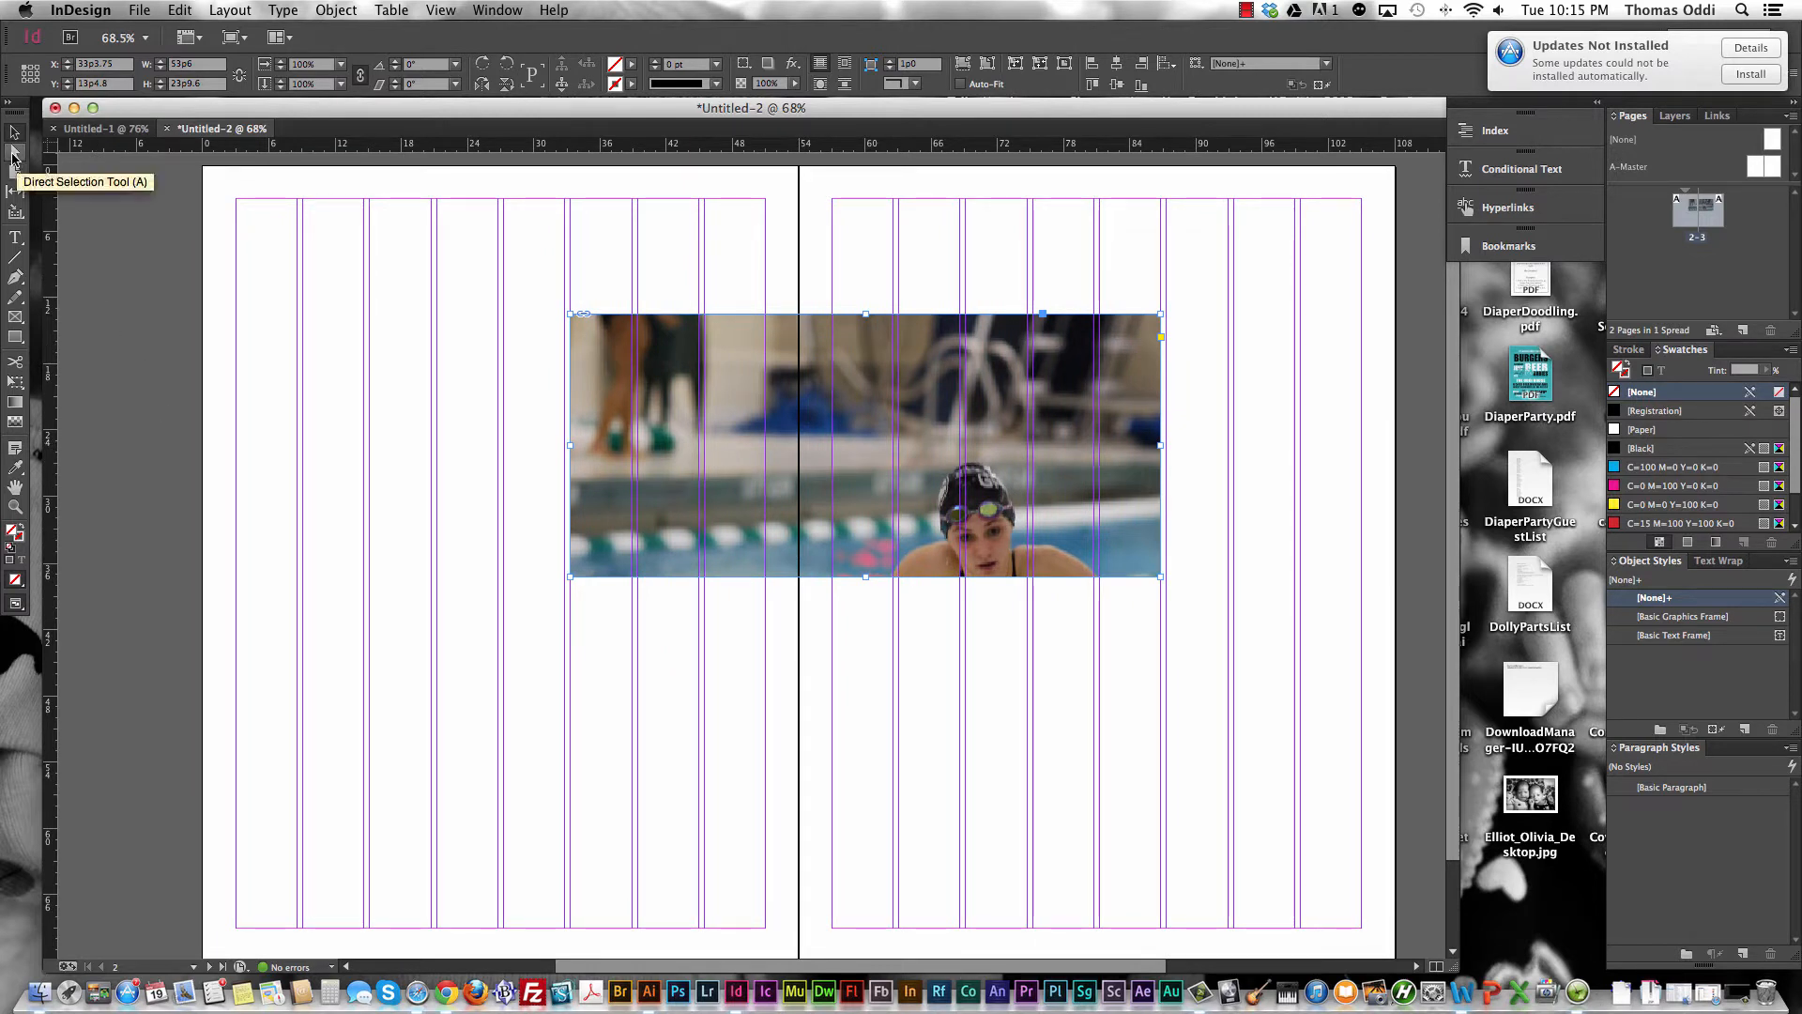
Scale the photo inside the frame proportionally to about 54p0 wide and 36p1.2 high, and shift it up to reframe the swimmer.
left_click(14, 153)
left_click(690, 420)
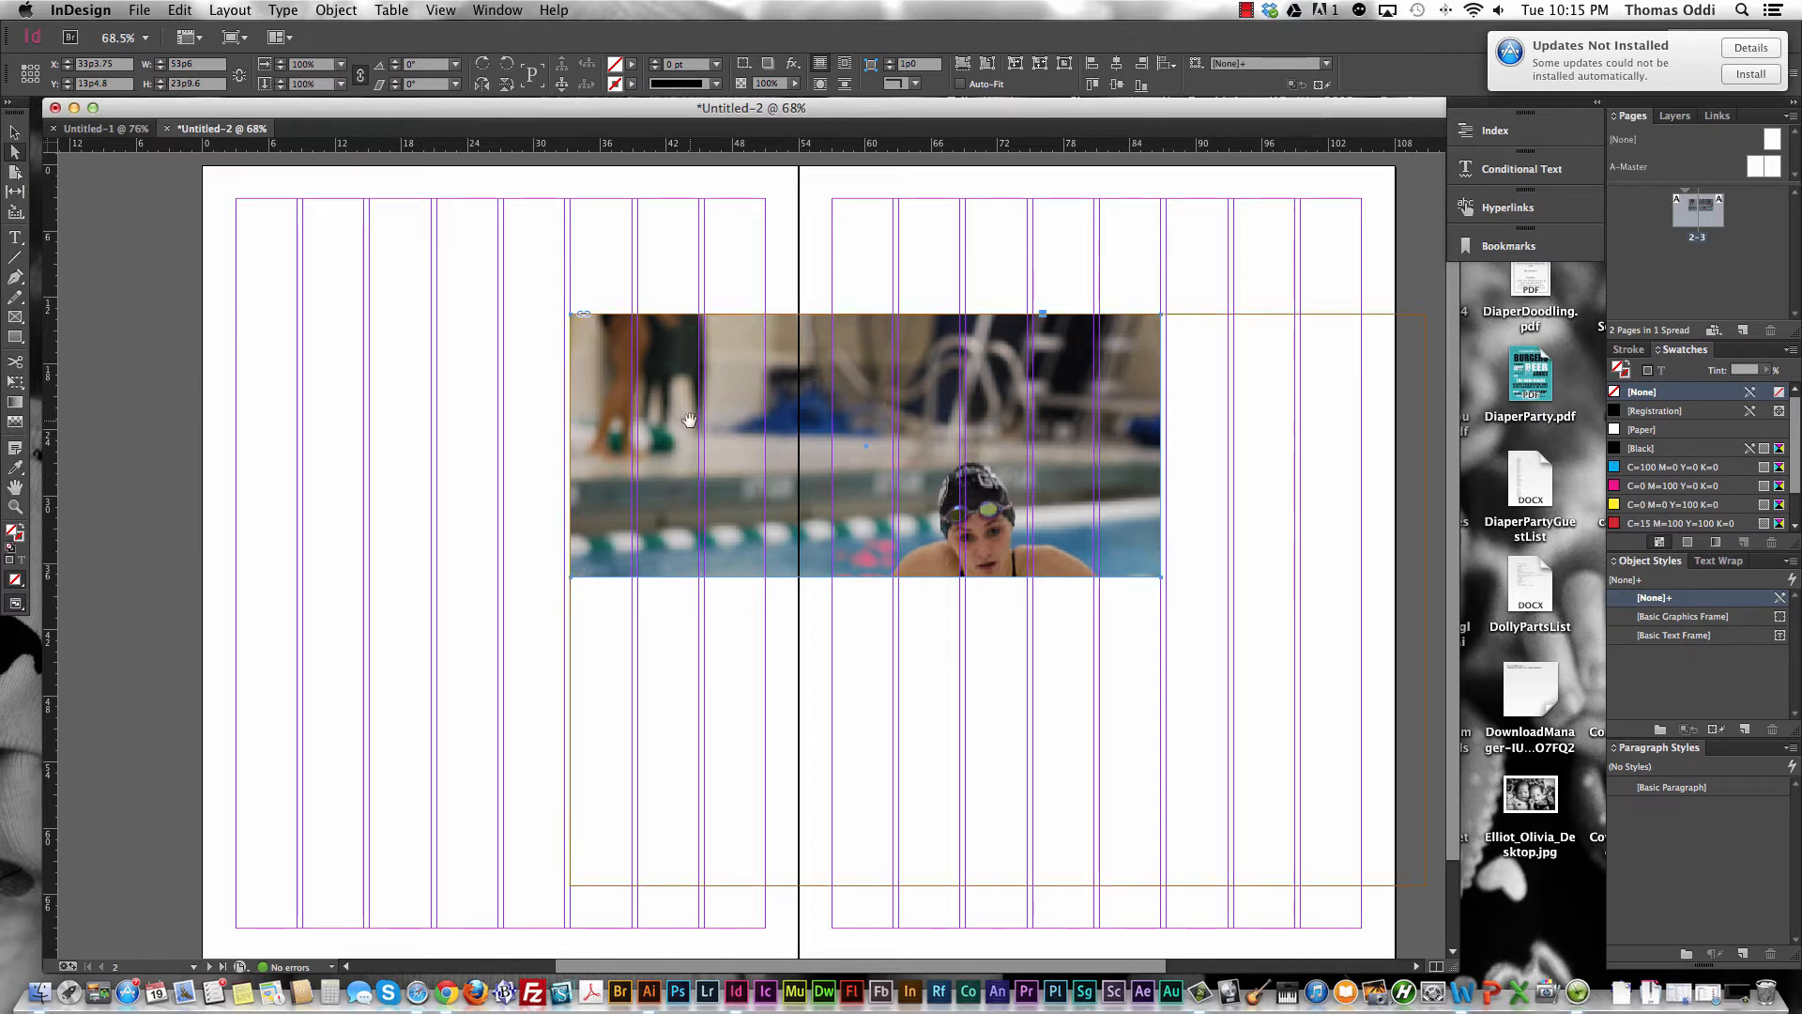
left_click(690, 421)
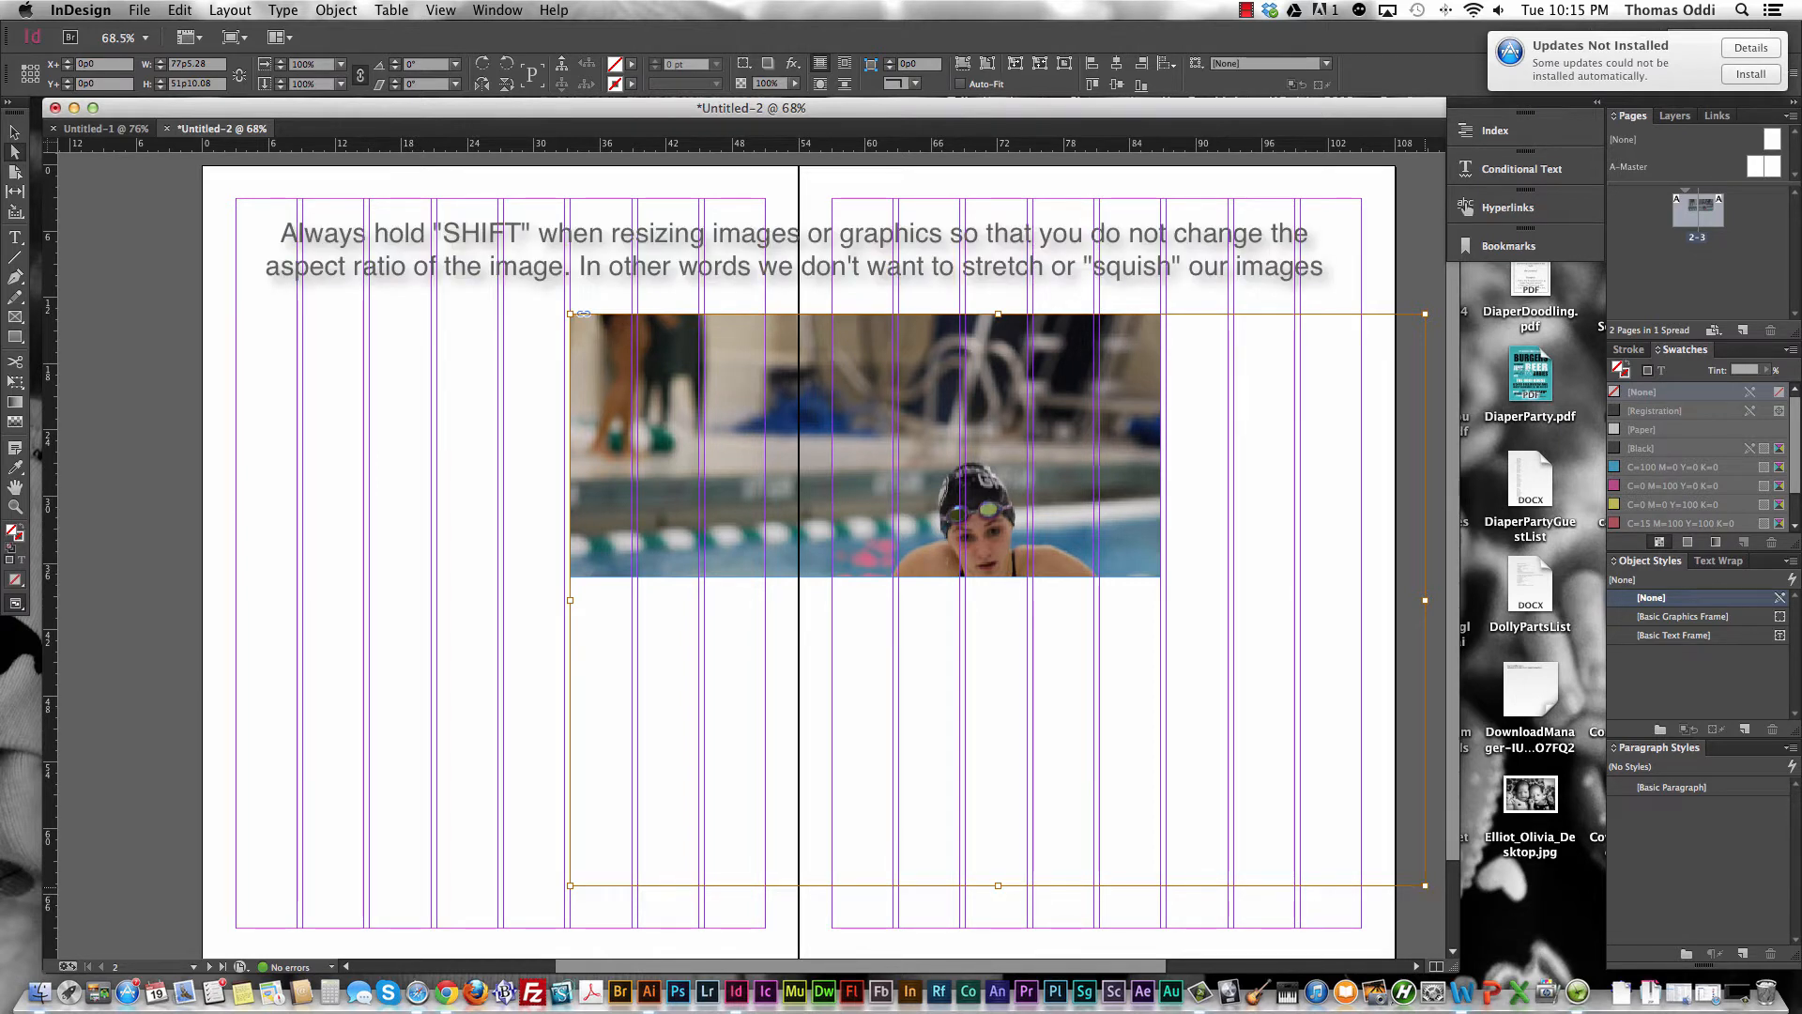
left_click_drag(1425, 885, 1114, 719)
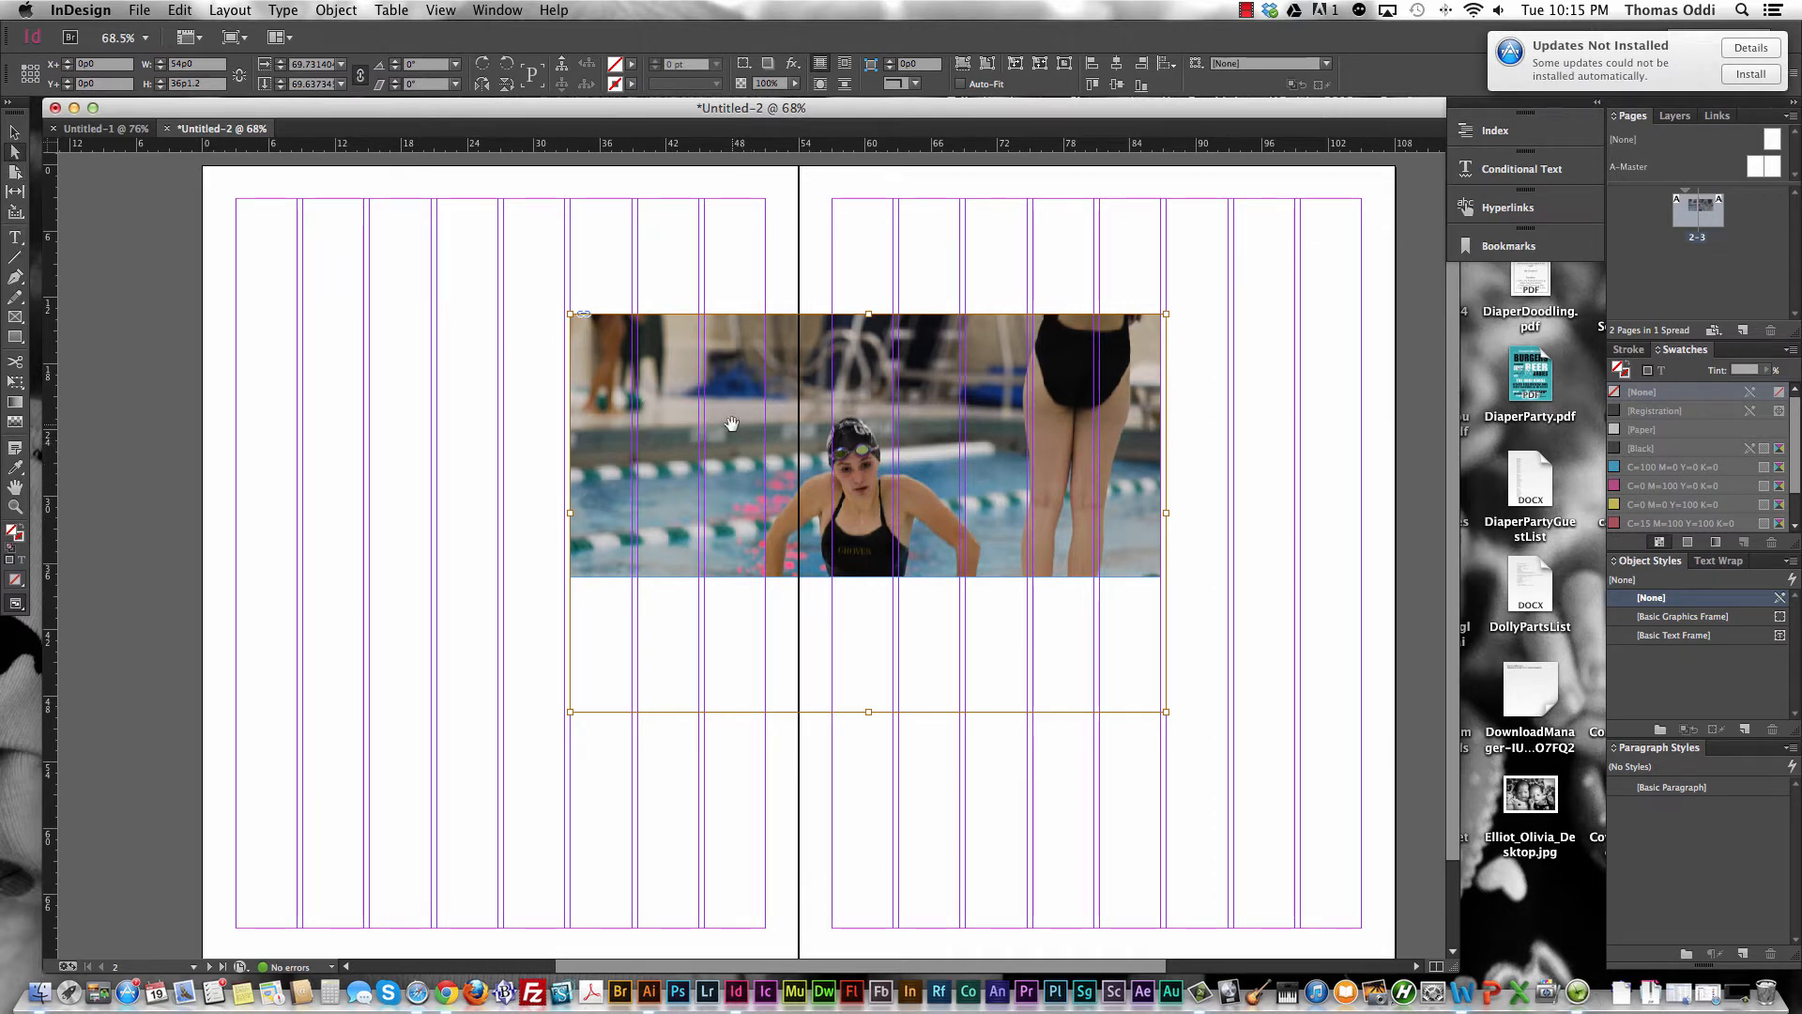
mouse_move(739, 446)
left_mouse_down()
mouse_move(738, 403)
mouse_move(736, 439)
left_mouse_up()
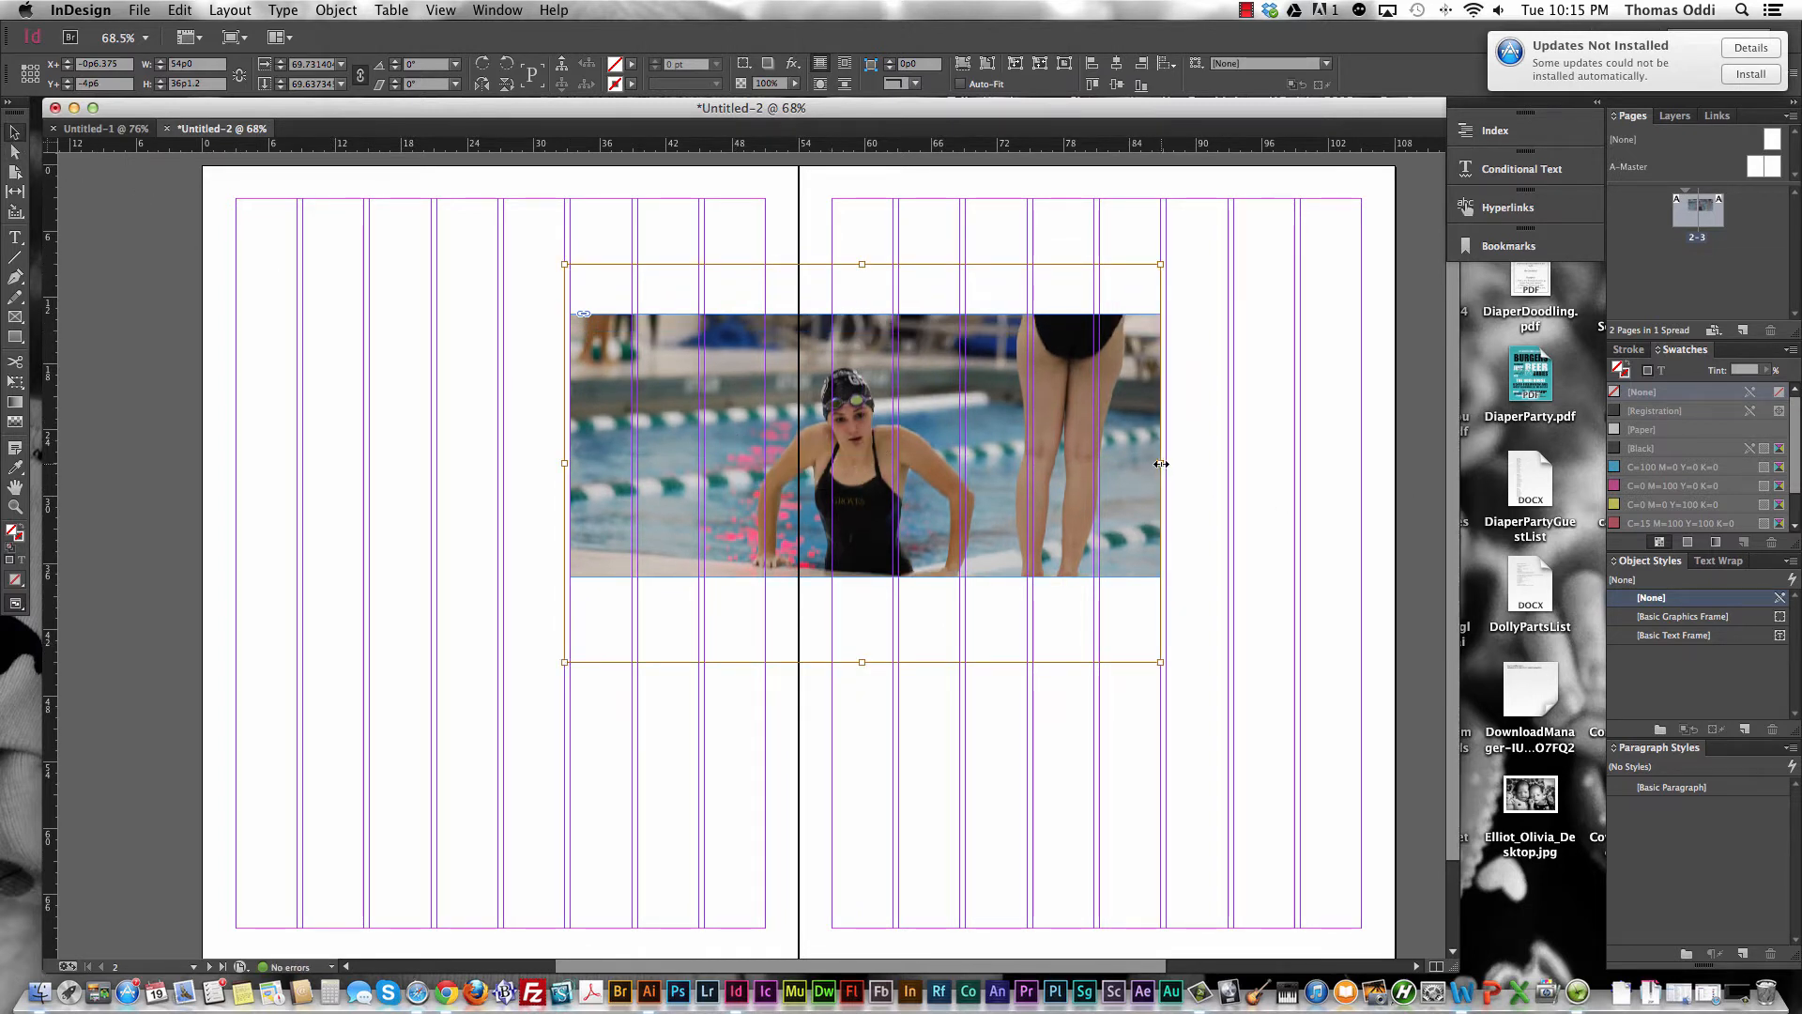
Try narrowing the photo without keeping its proportions, and undo the distortion.
left_click_drag(1161, 463, 963, 465)
scroll(986, 498, "down", 1)
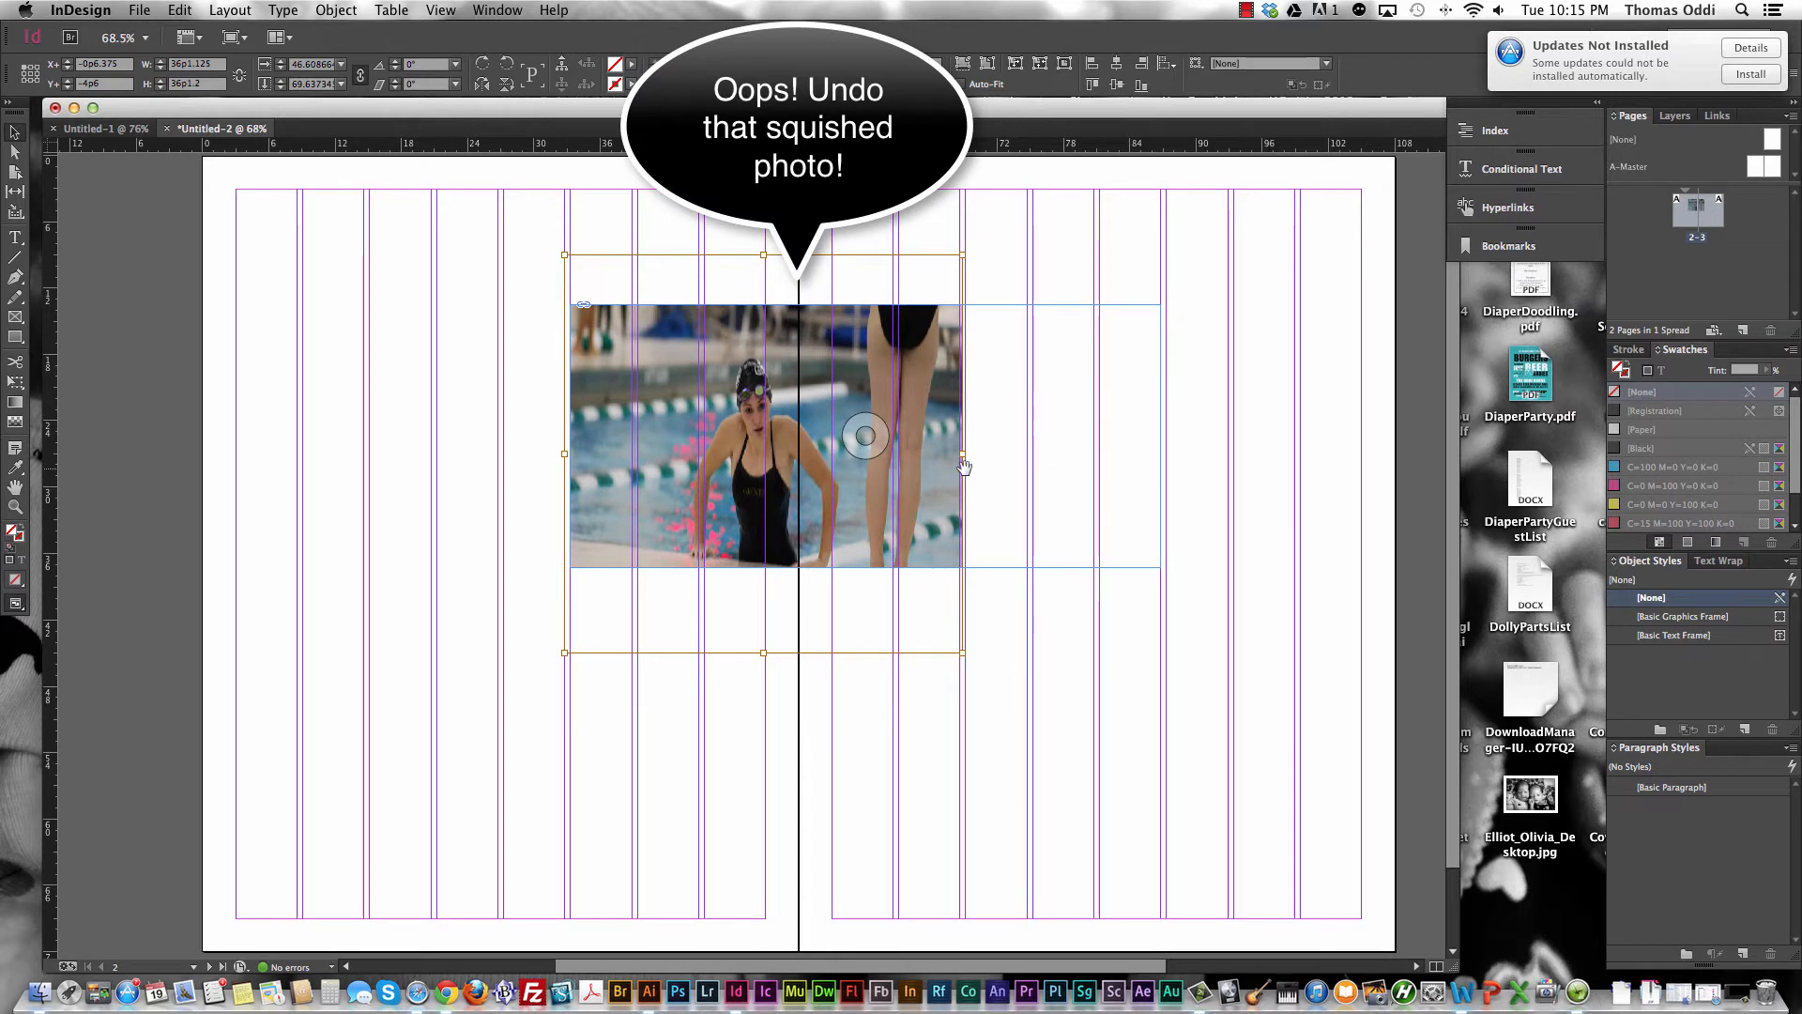
key("super+z")
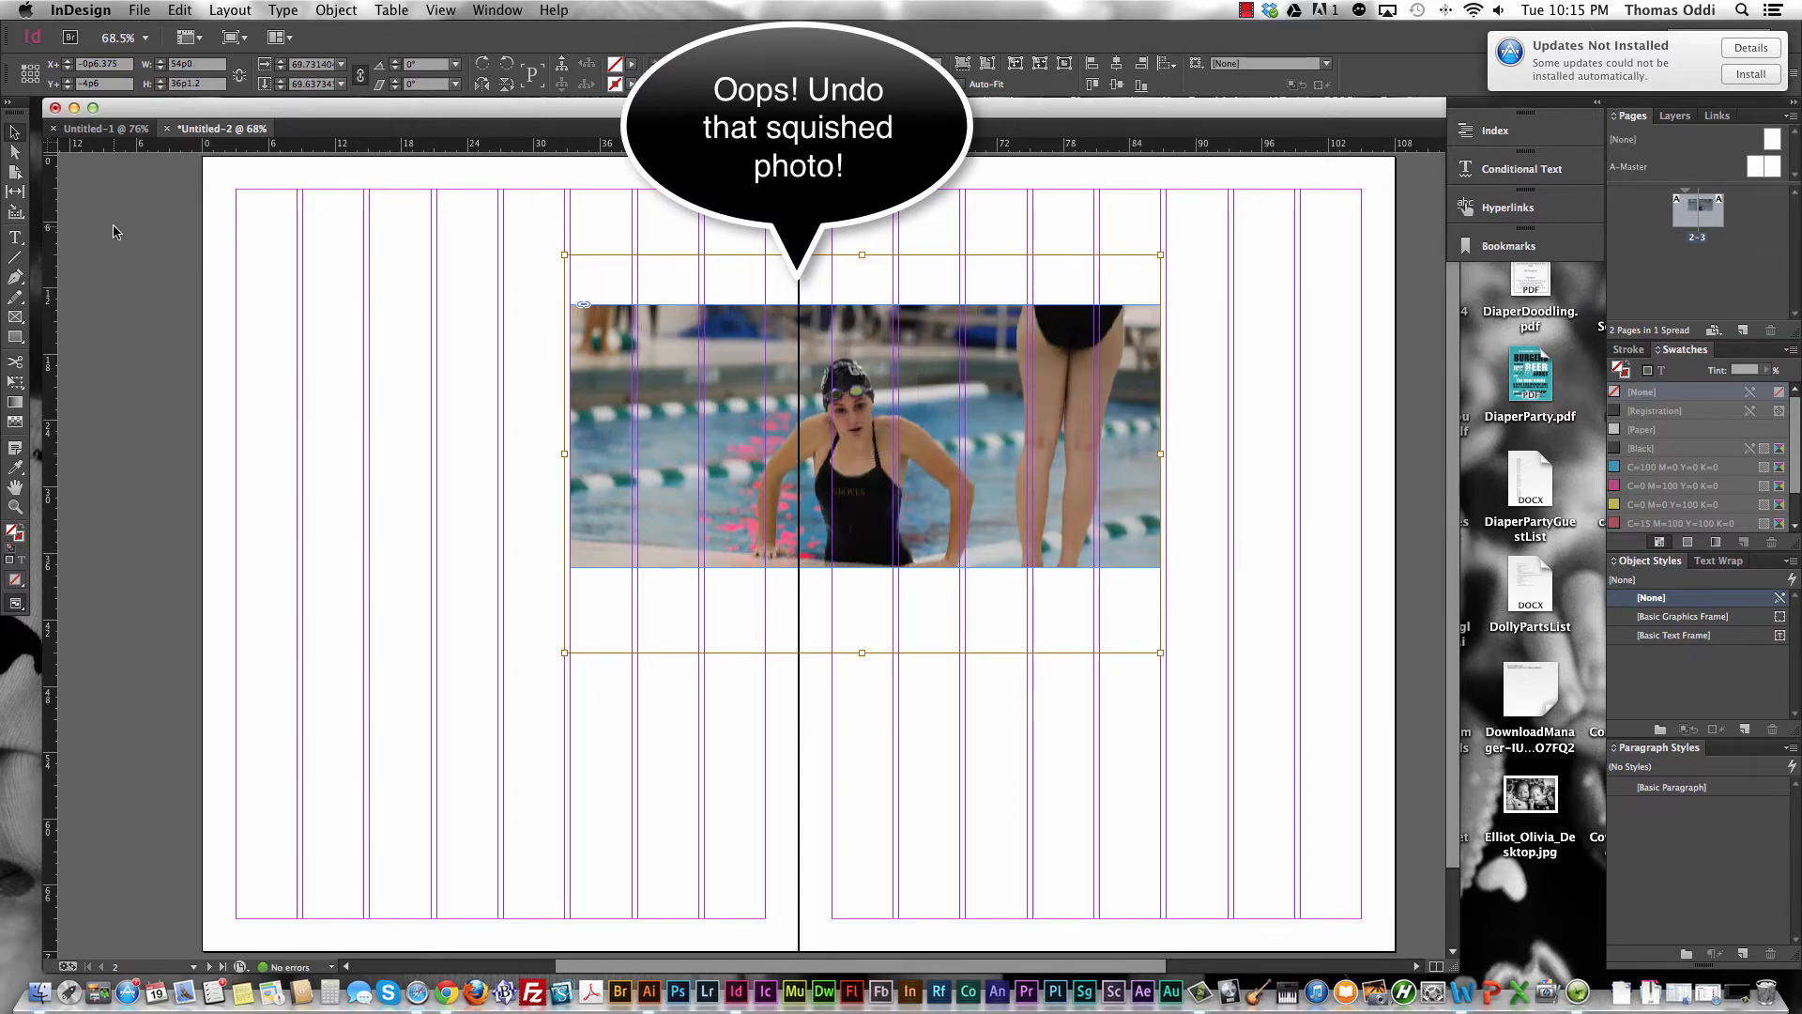
Narrow the frame to about 35p3.75 at a column guide and enlarge the photo inside it proportionally to about 72p7.4 wide.
left_click(510, 475)
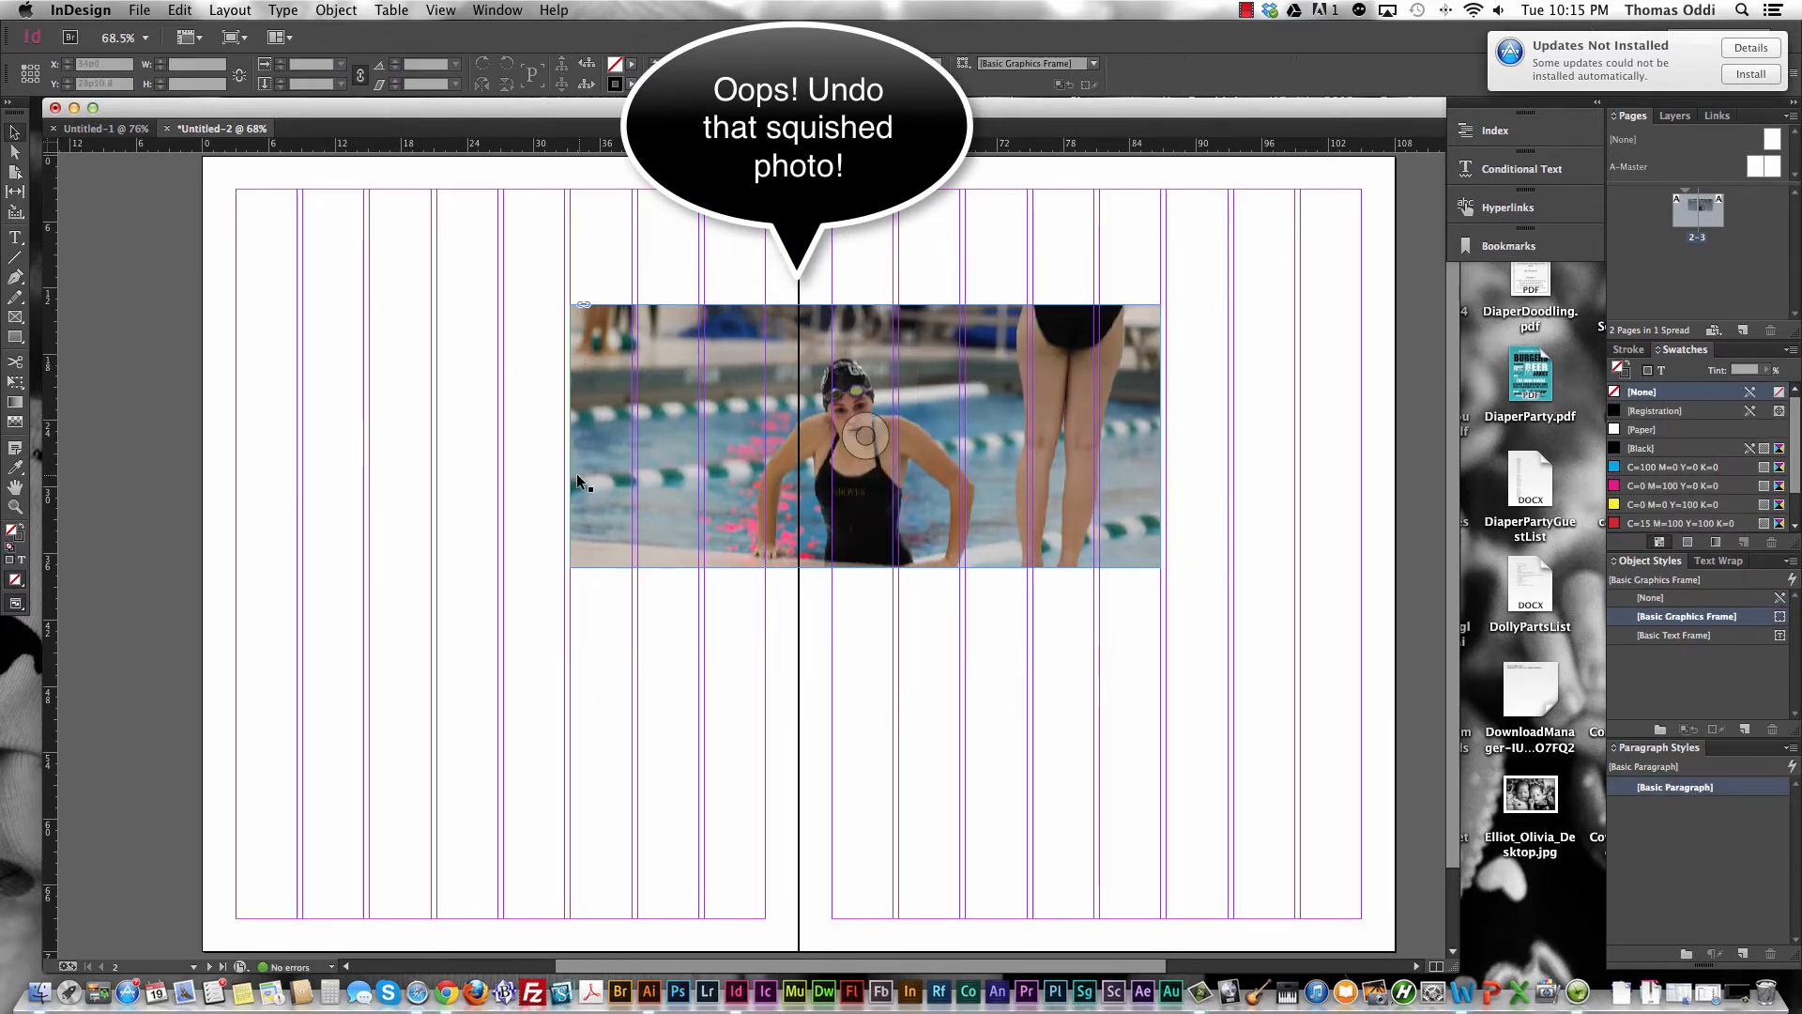
left_click(585, 447)
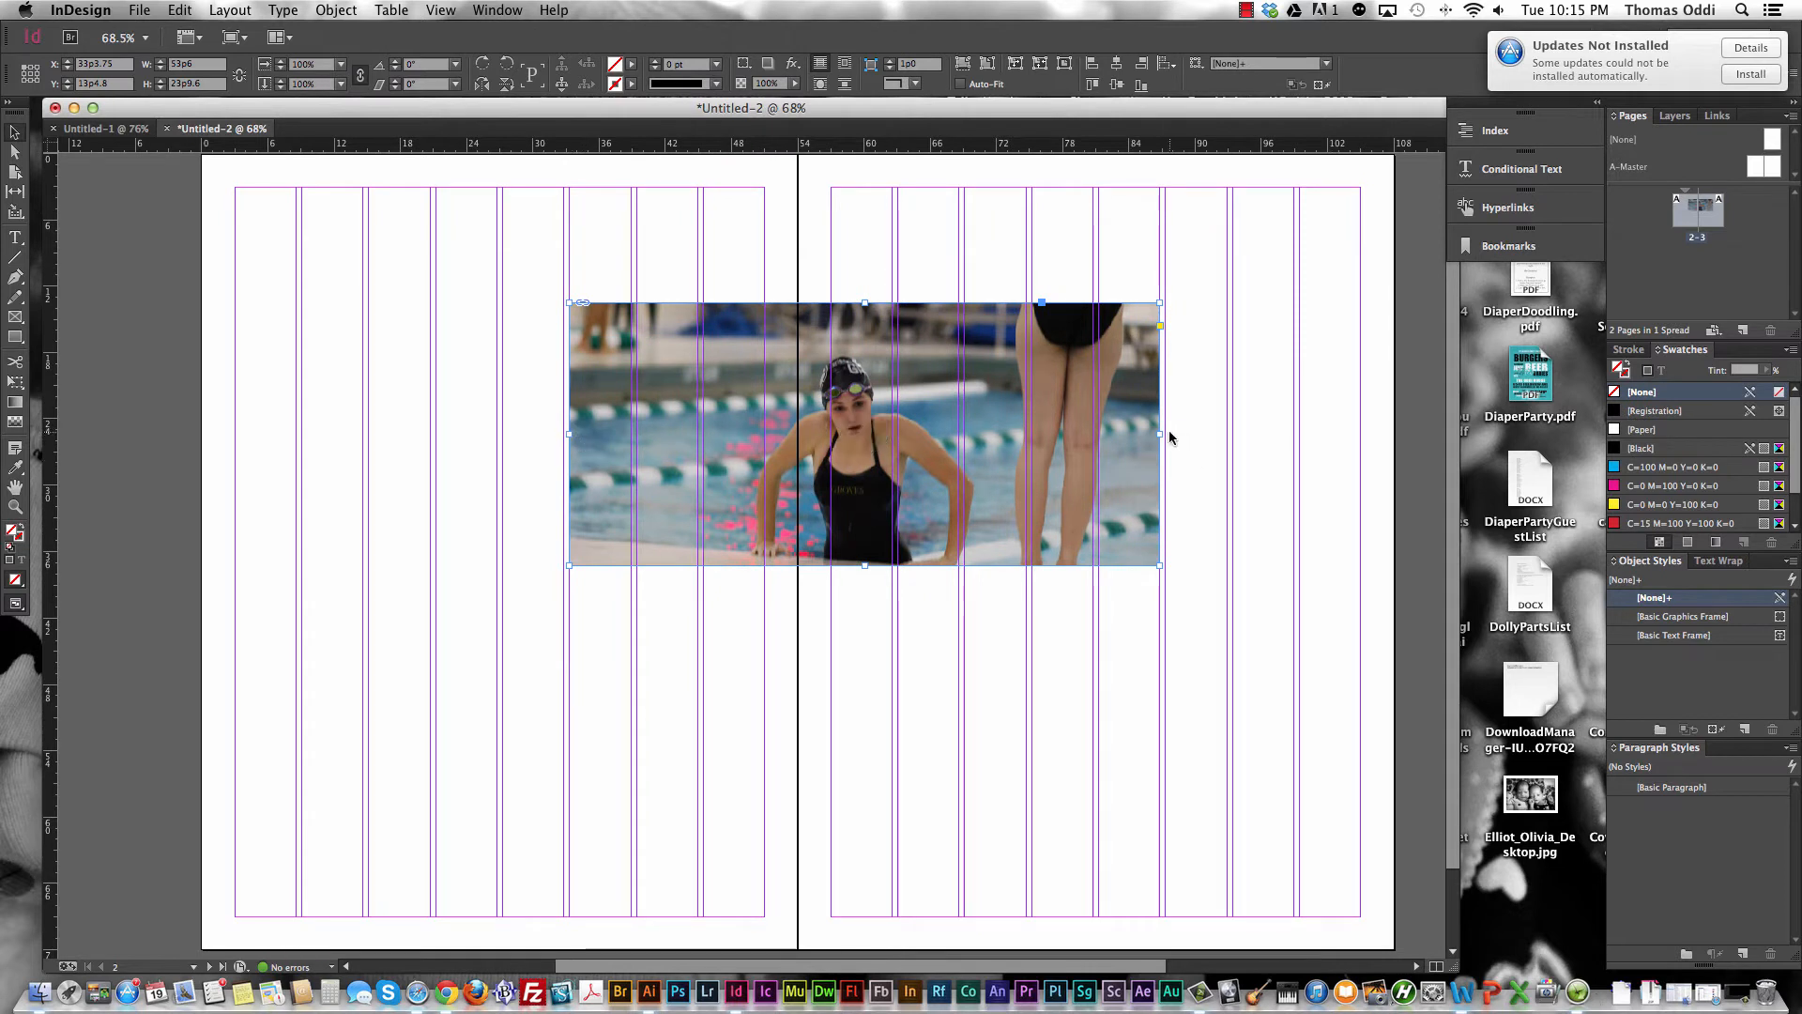
left_click_drag(1161, 433, 958, 437)
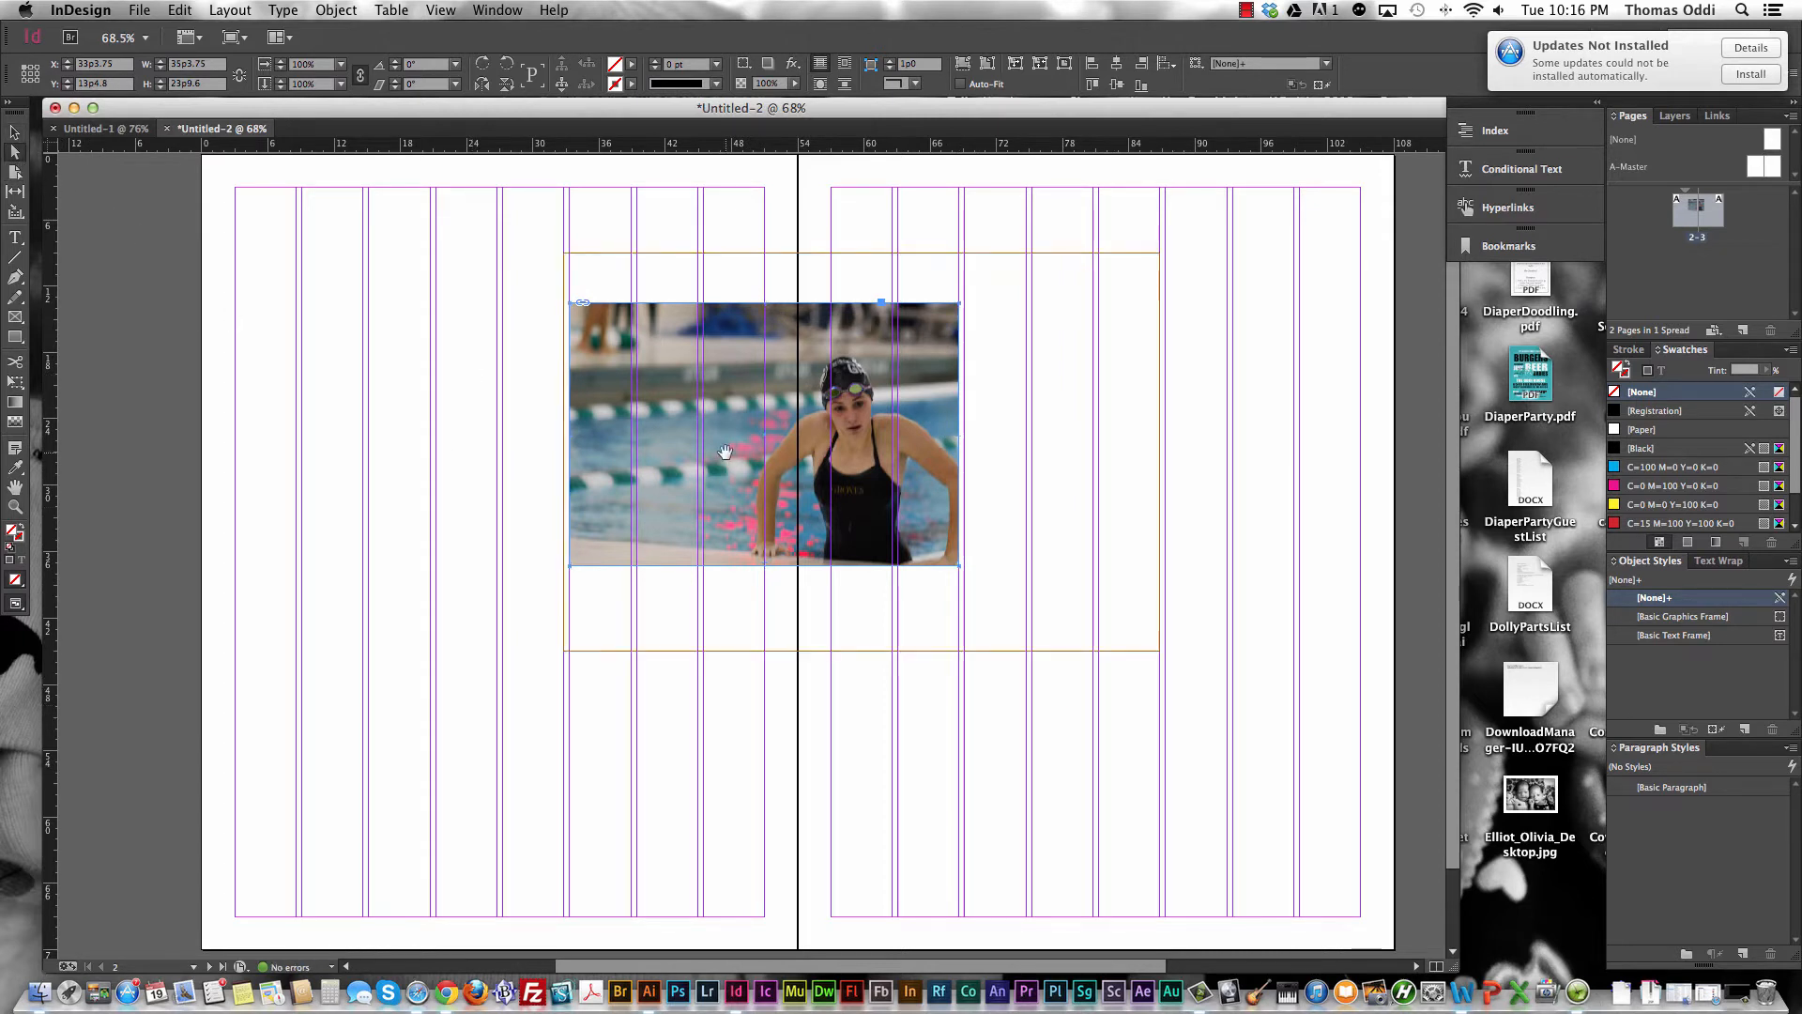
left_click(799, 441)
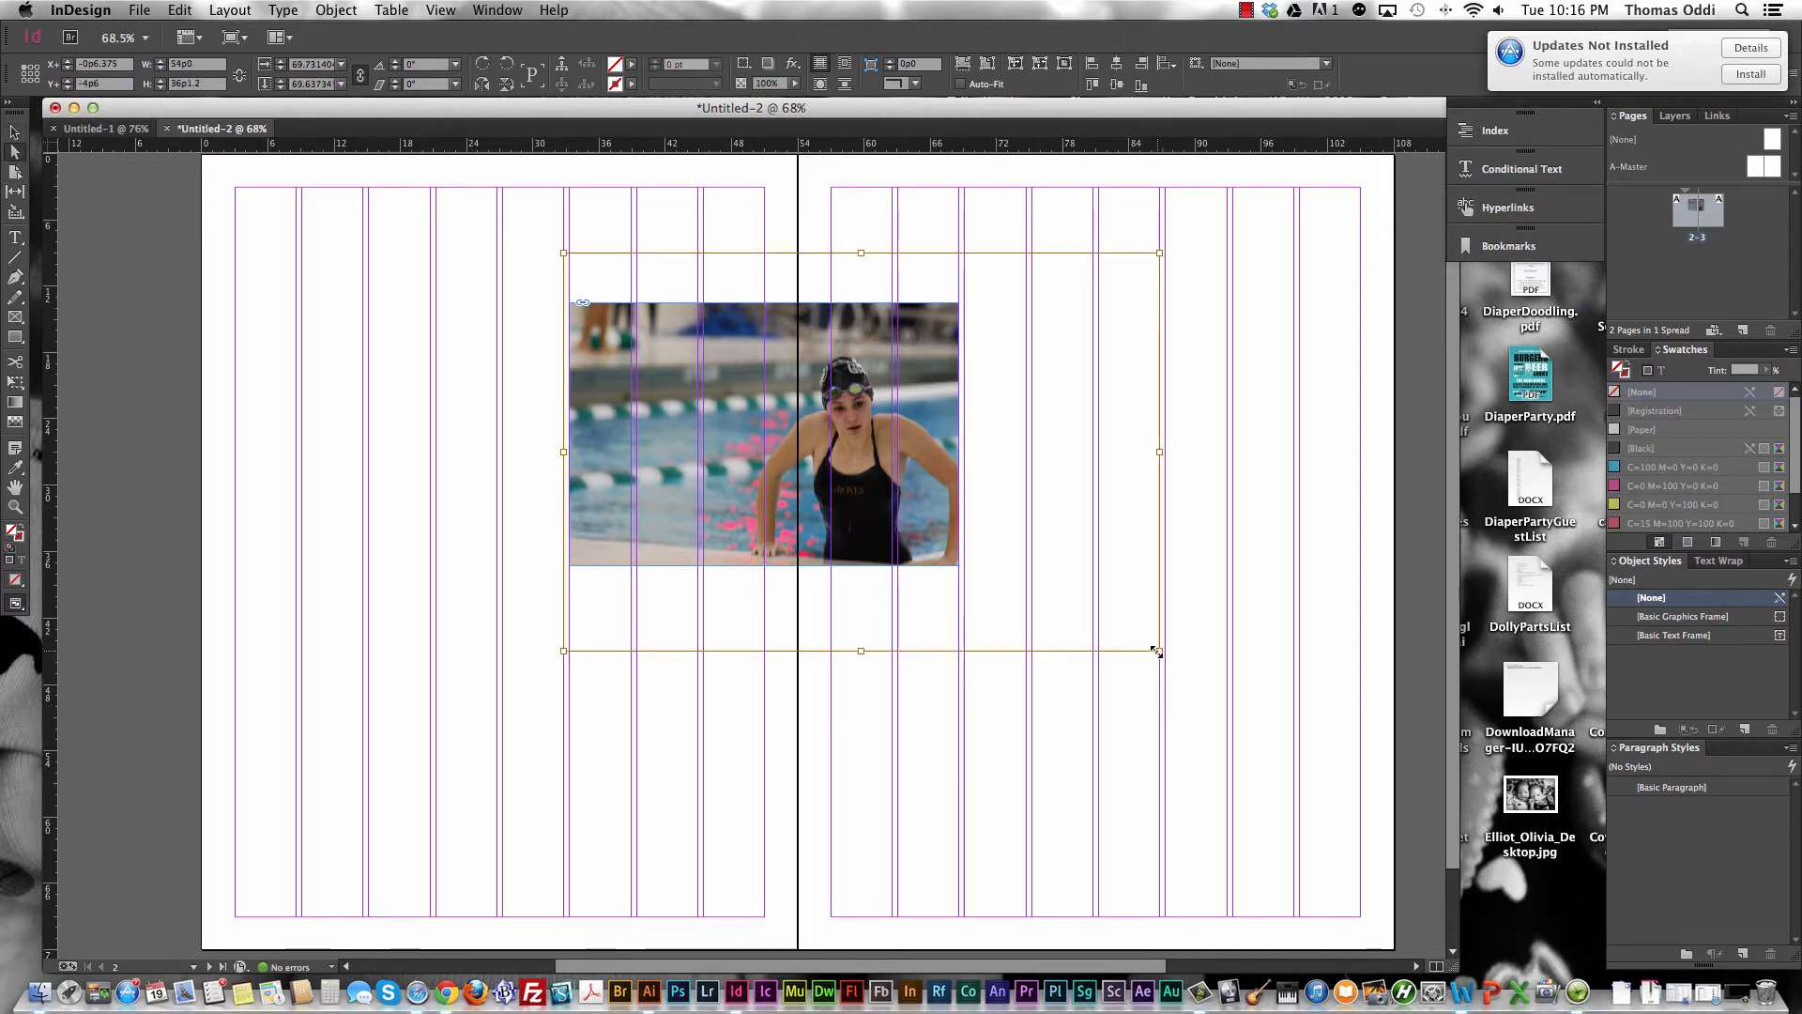
left_click_drag(1158, 649, 1365, 789)
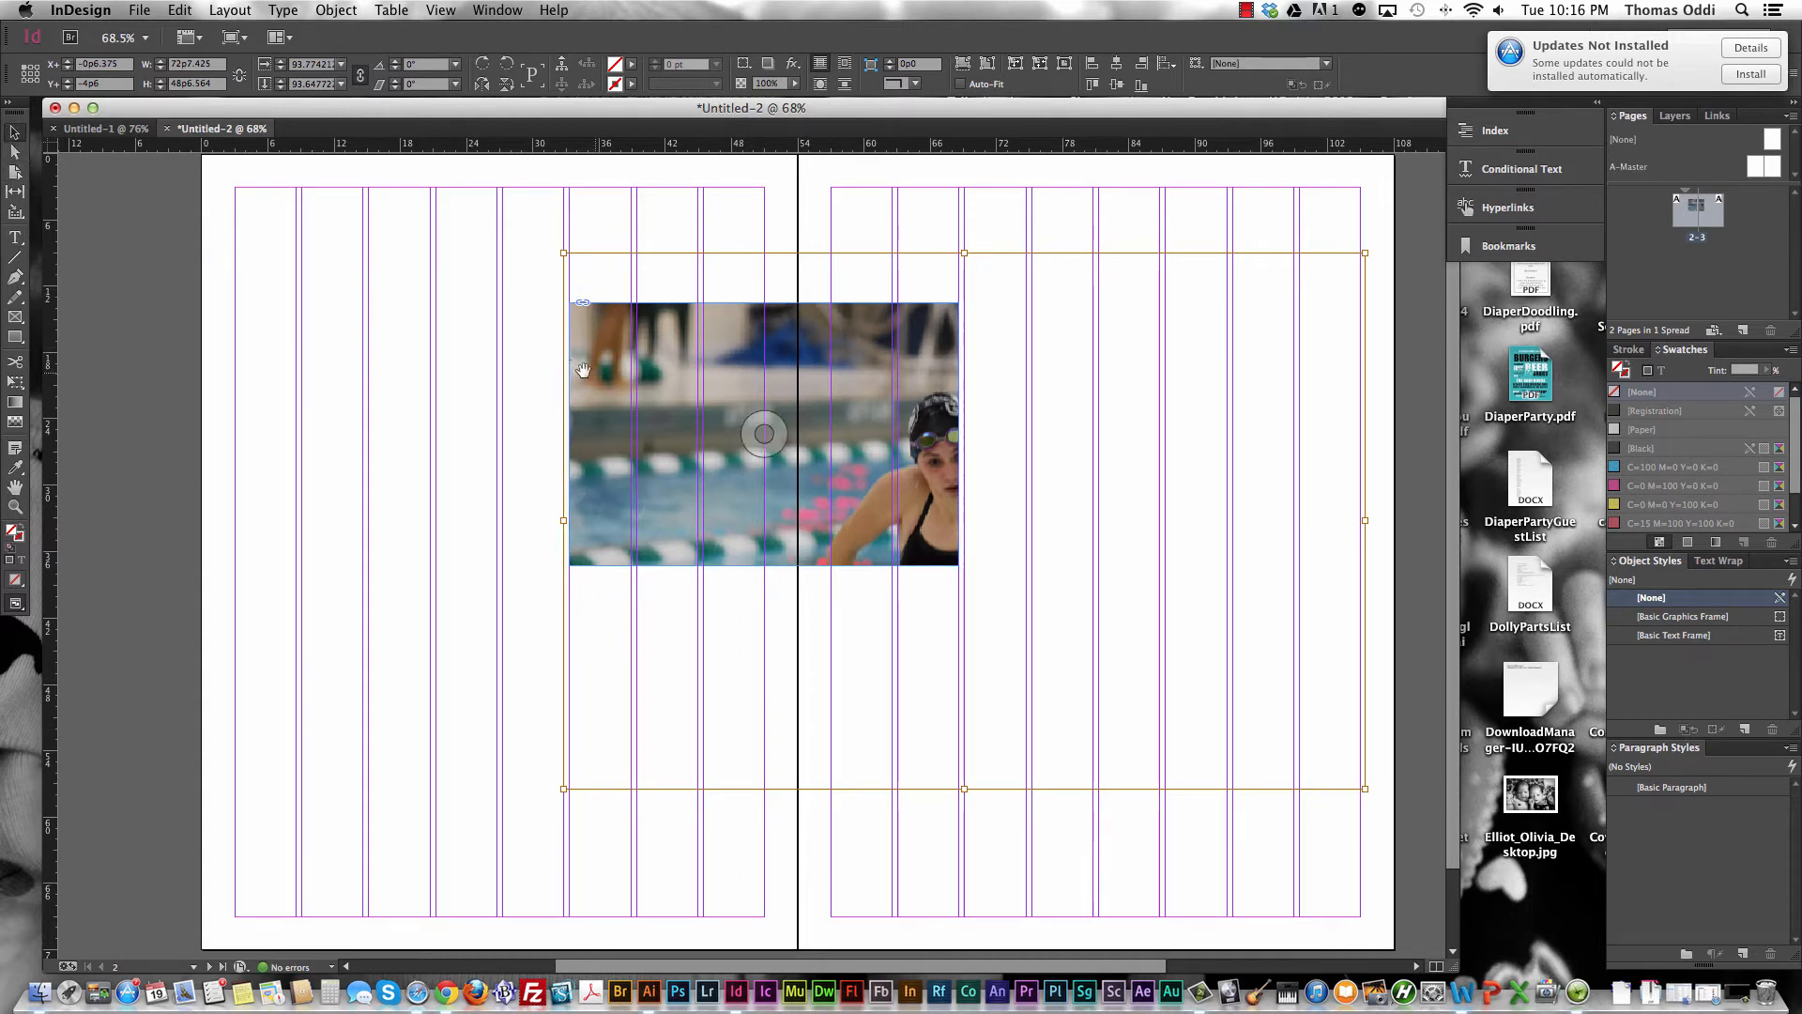
Widen the frame to about 47p5.25 at a column guide and shift the photo inside it up and to the left.
left_click(395, 403)
left_click(606, 407)
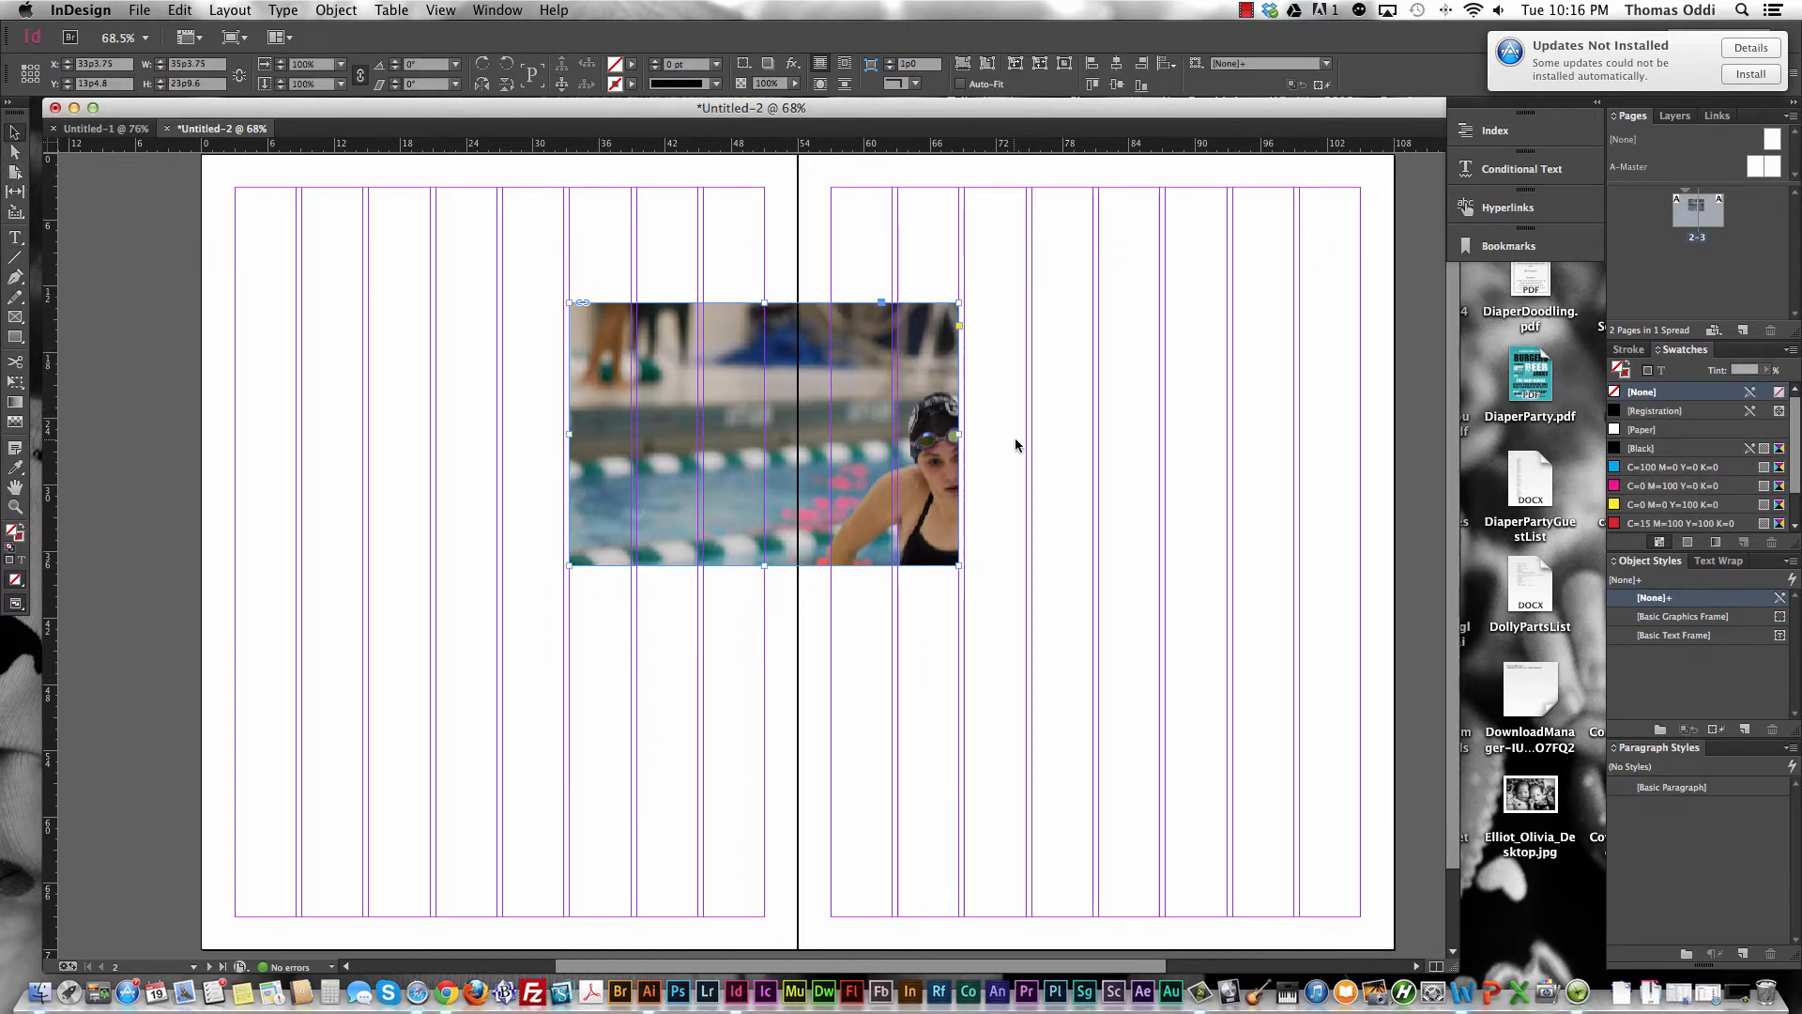
left_click_drag(960, 435, 1093, 436)
scroll(1101, 477, "down", 1)
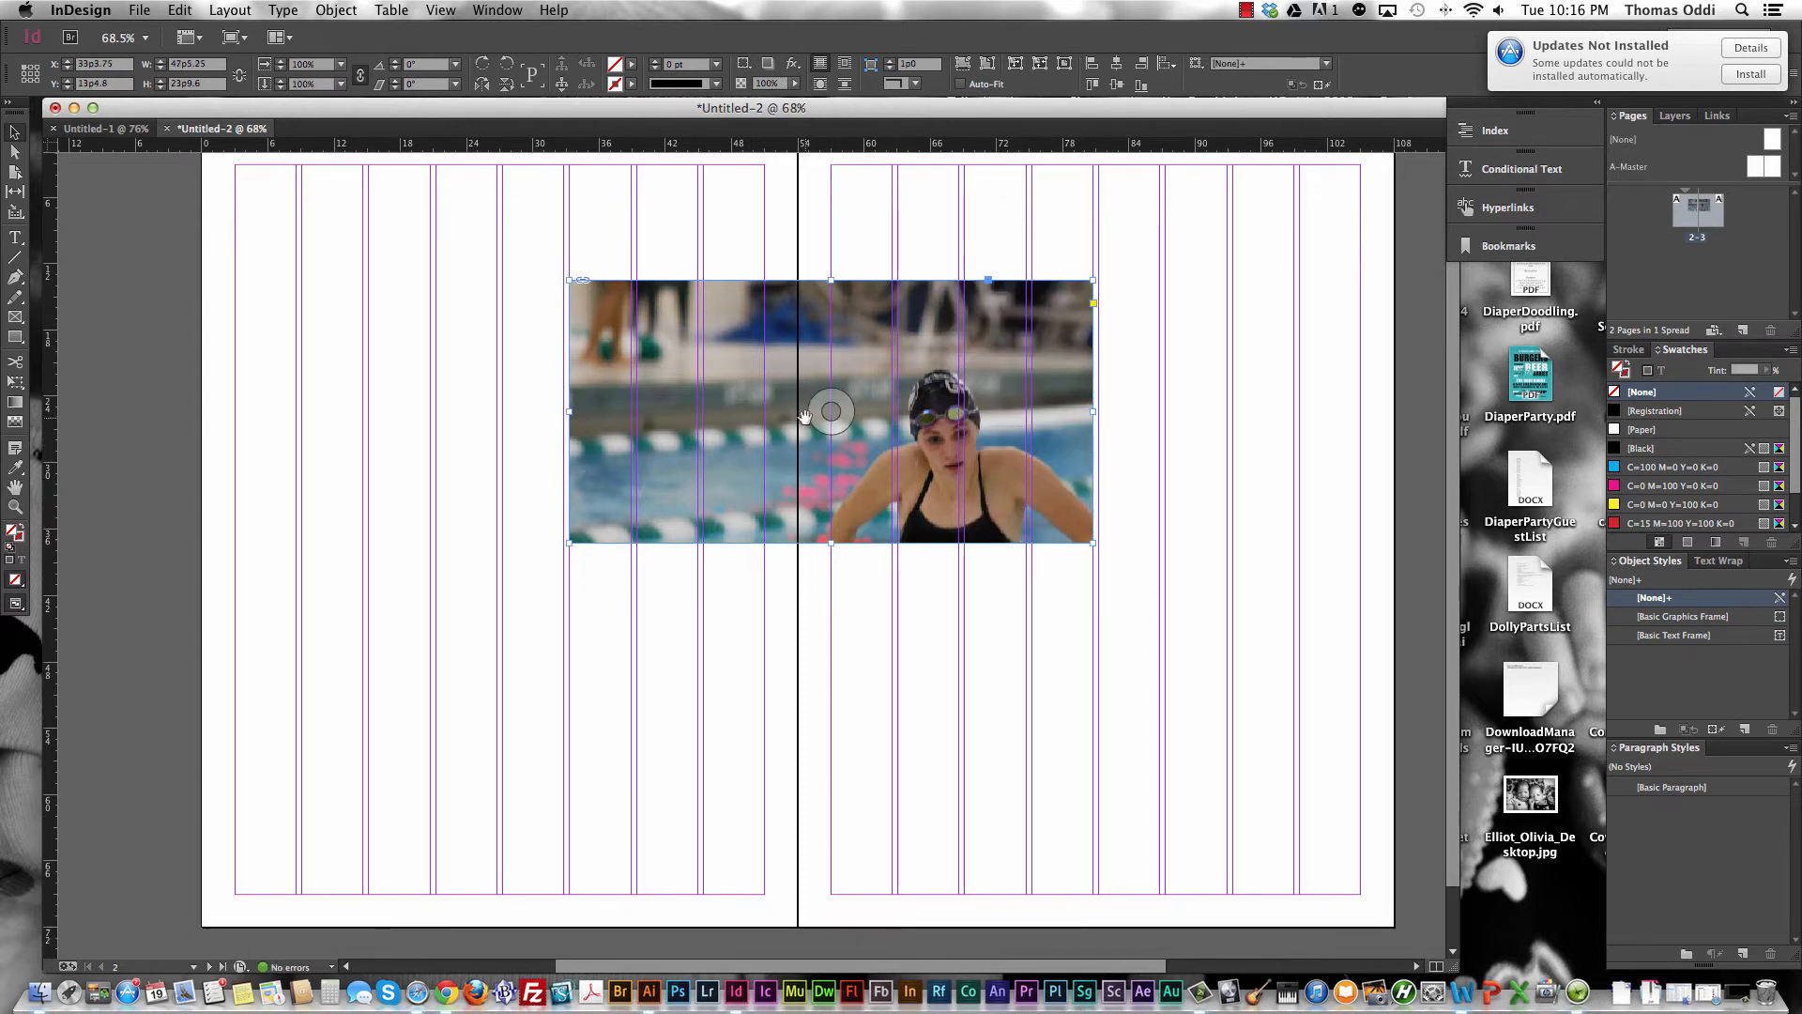
left_click(15, 151)
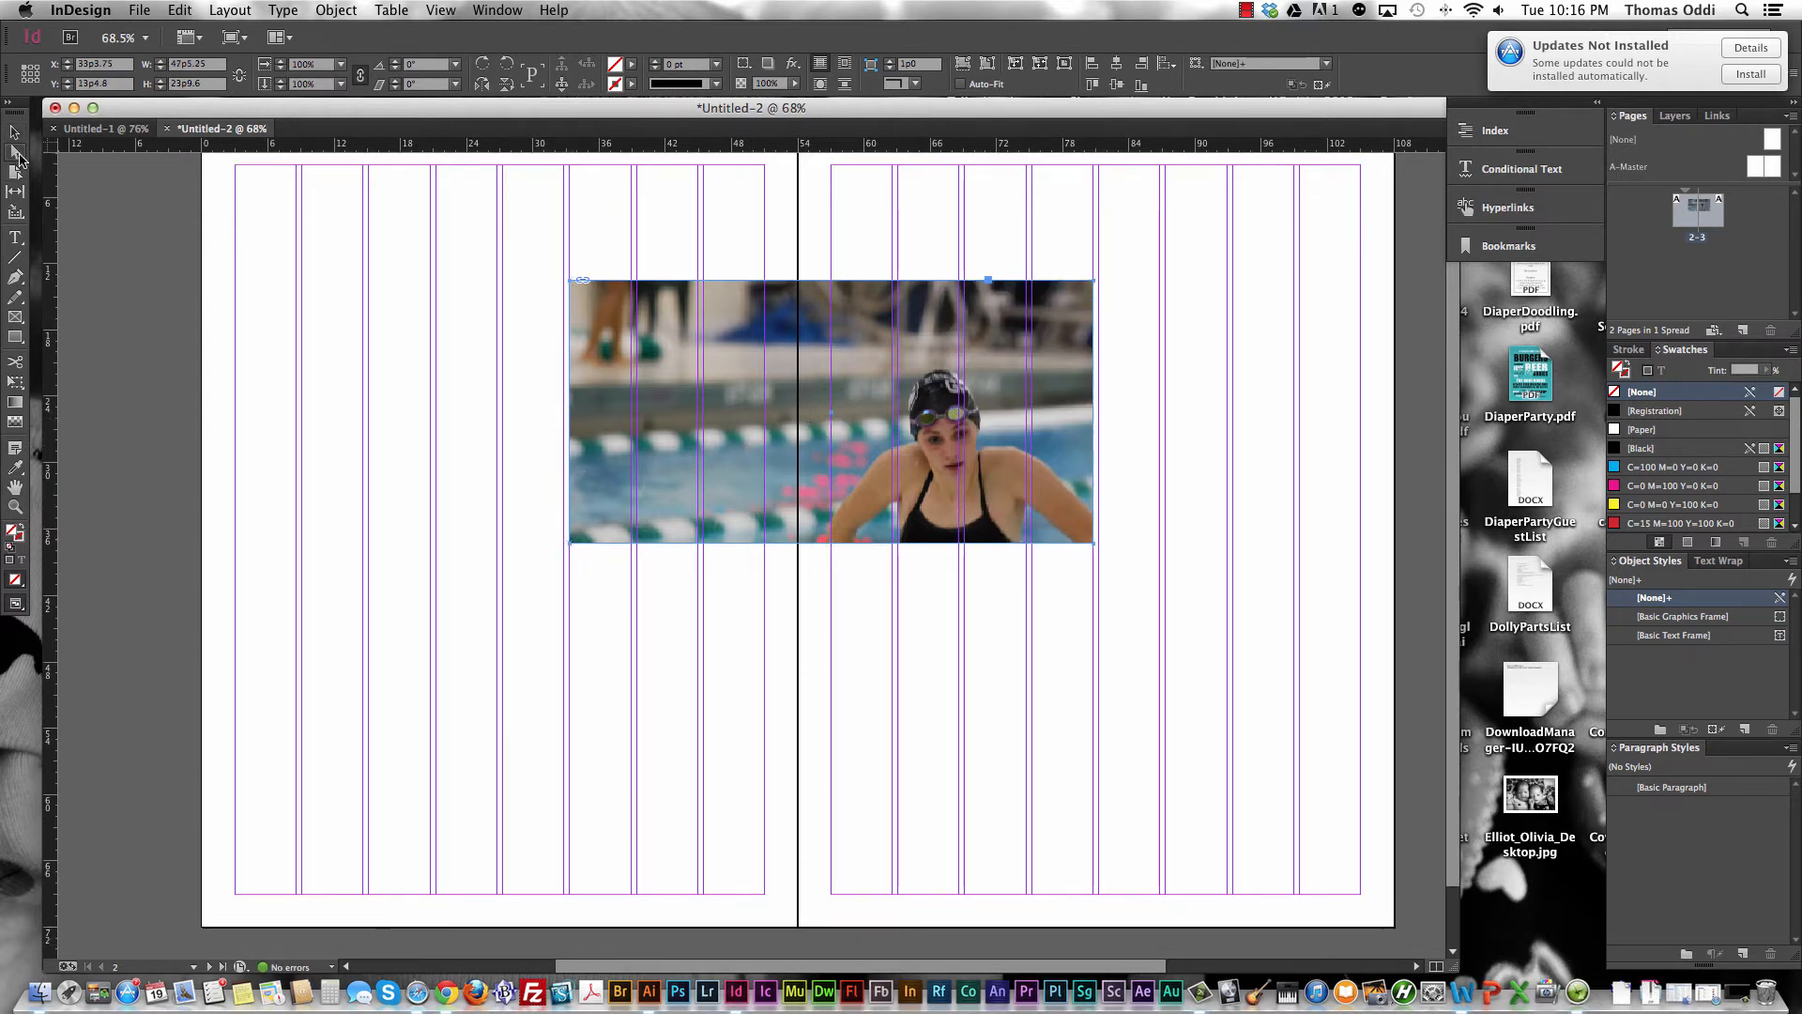
left_click(815, 440)
mouse_move(815, 440)
left_mouse_down()
mouse_move(761, 419)
mouse_move(789, 435)
left_mouse_up()
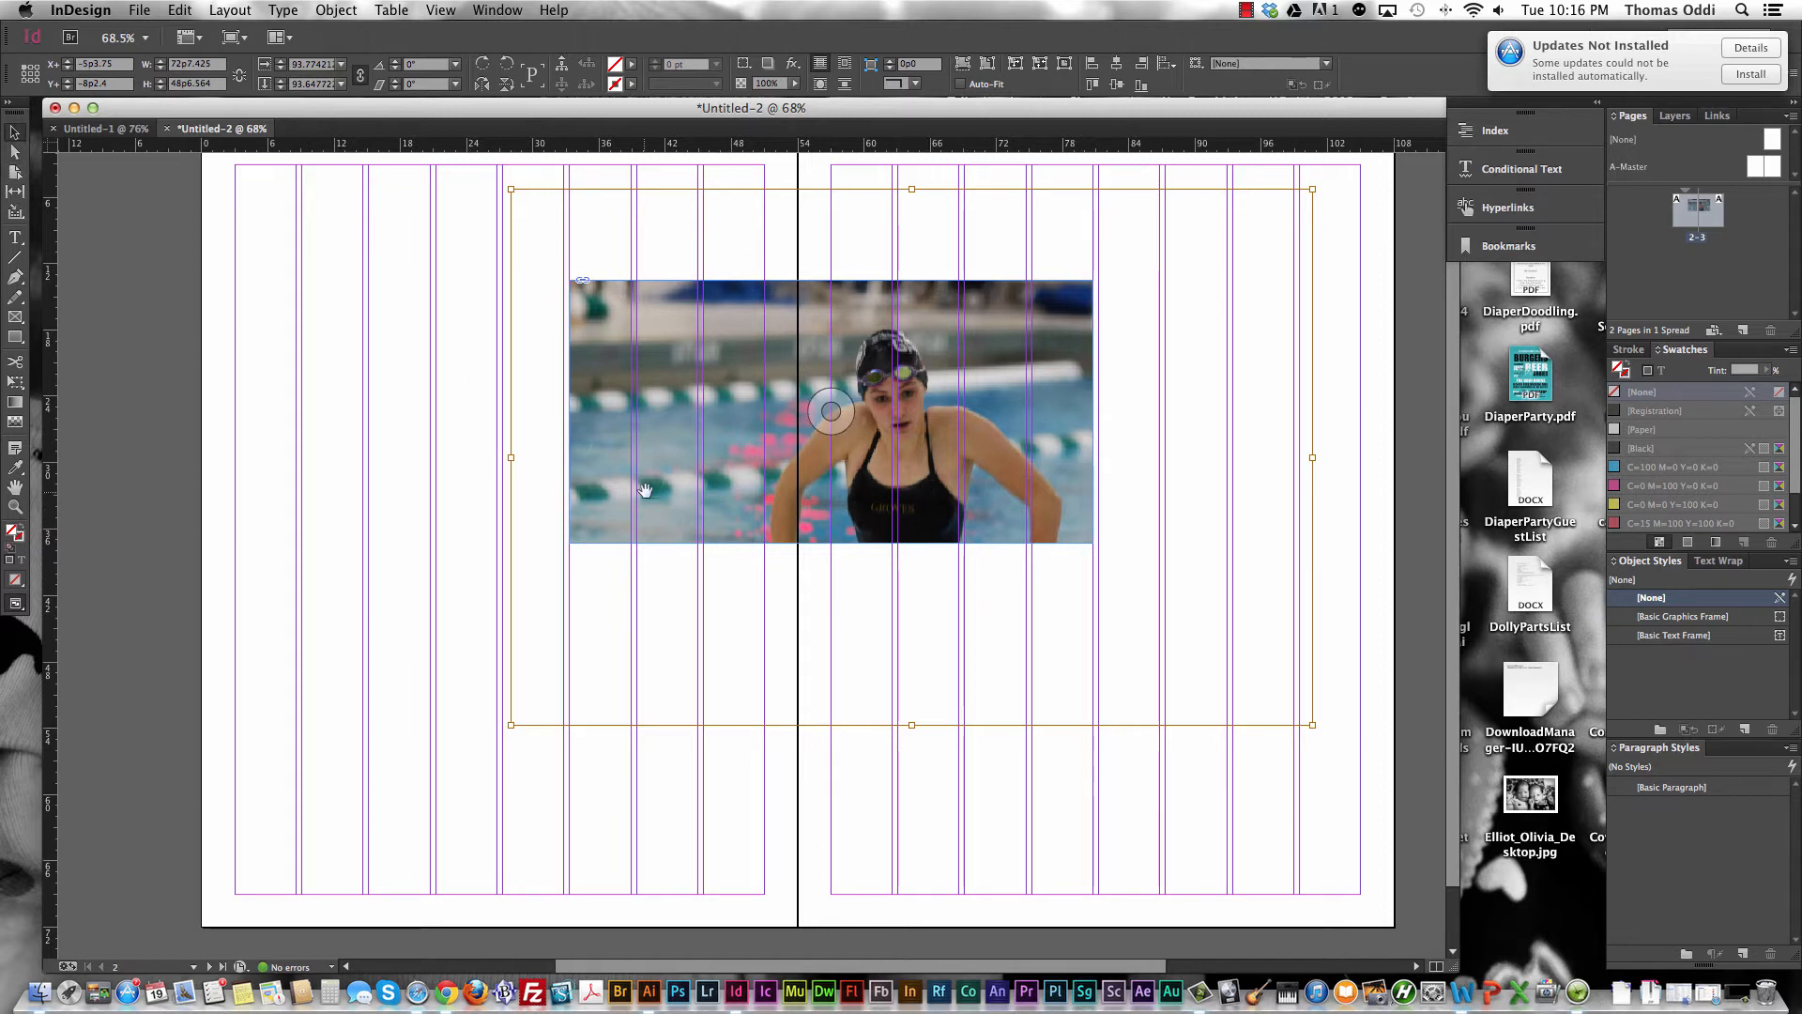
Extend the frame's bottom edge down to a height of about 33p1.2 to show more of the swimmer.
left_click(647, 575)
left_click(600, 507)
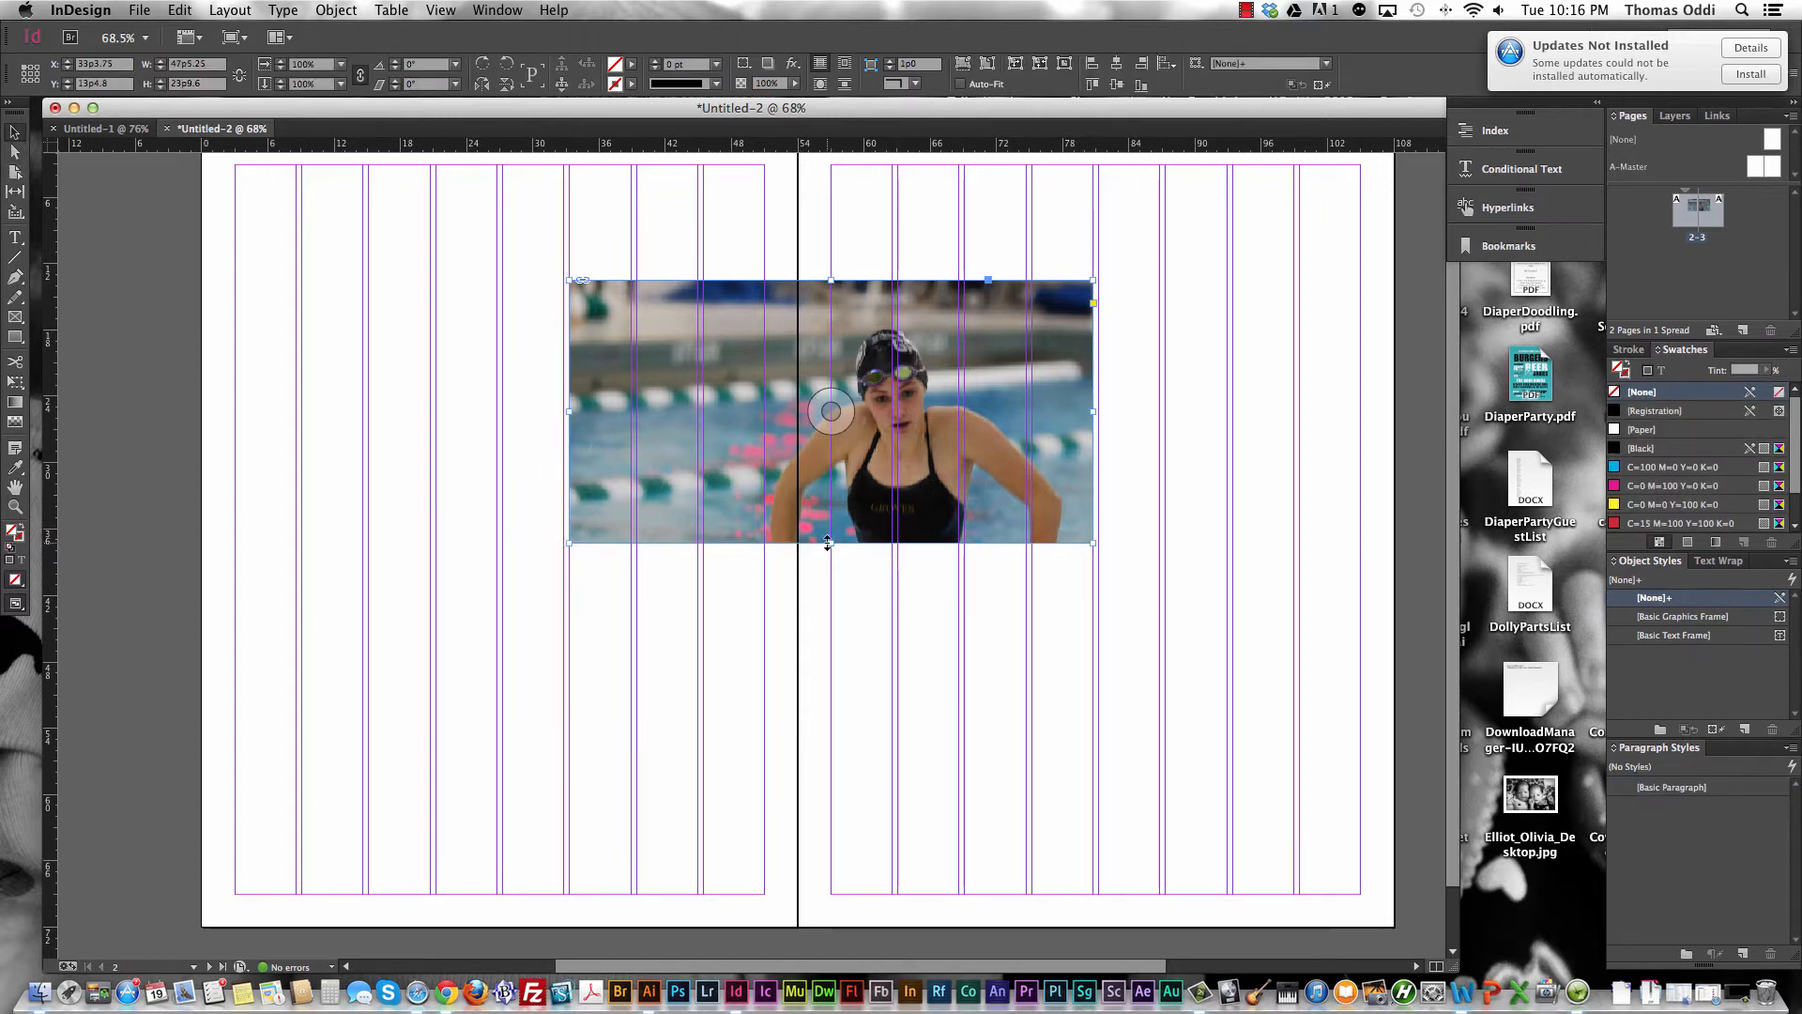
left_click_drag(828, 542, 829, 645)
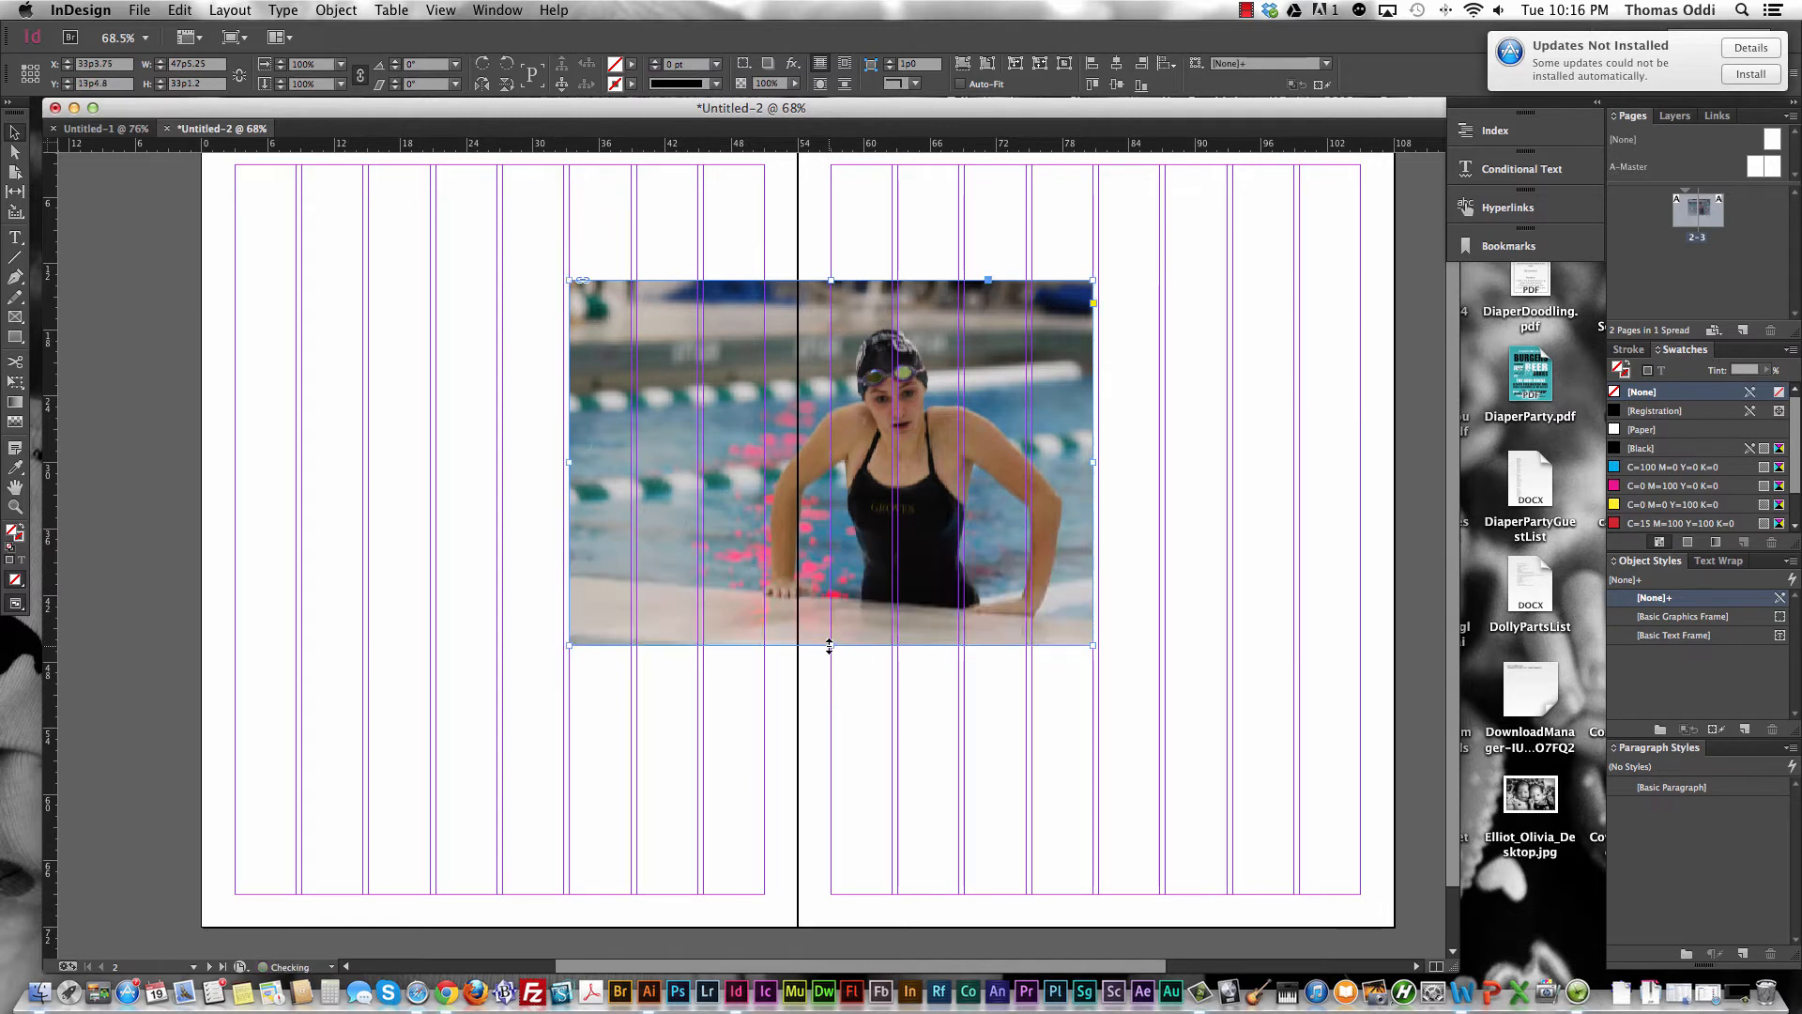
Move the photo frame one column to the right onto the guides, trim its bottom edge slightly, and deselect it.
left_click_drag(831, 645, 891, 603)
scroll(894, 602, "down", 1)
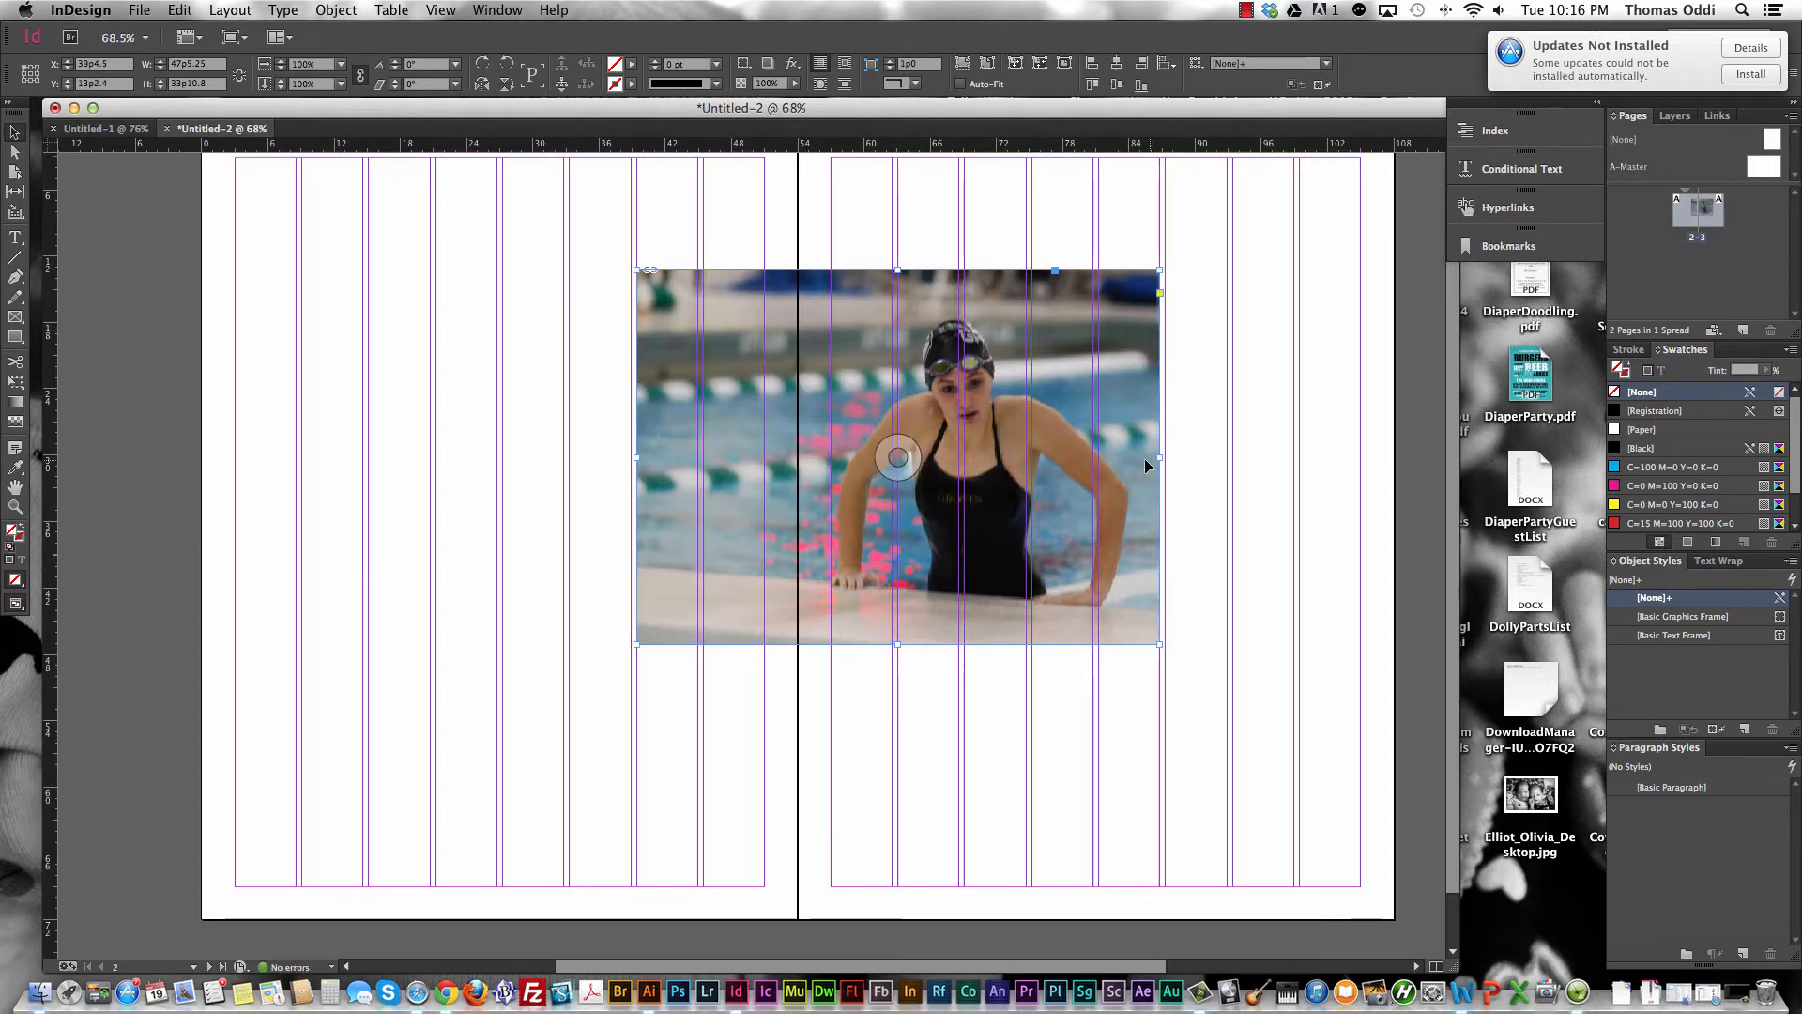
mouse_move(1160, 458)
left_mouse_down()
mouse_move(1085, 459)
mouse_move(1160, 458)
left_mouse_up()
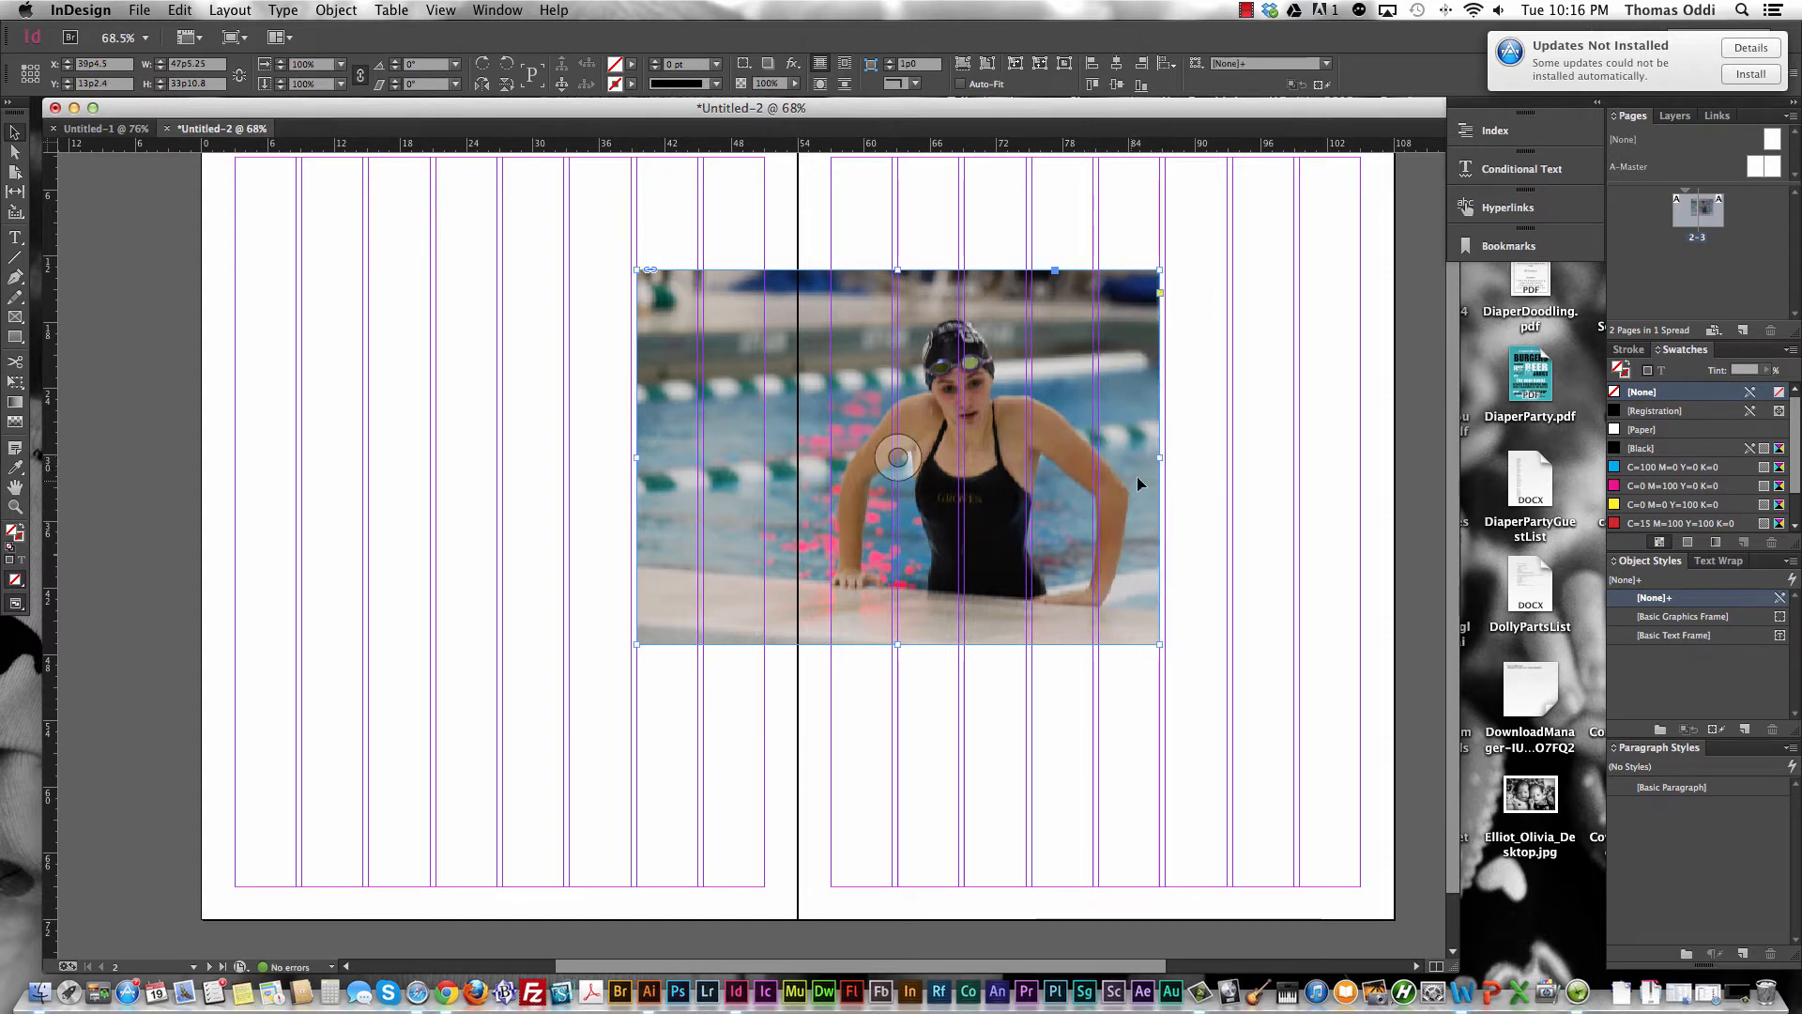
left_click_drag(897, 644, 894, 617)
left_click(913, 655)
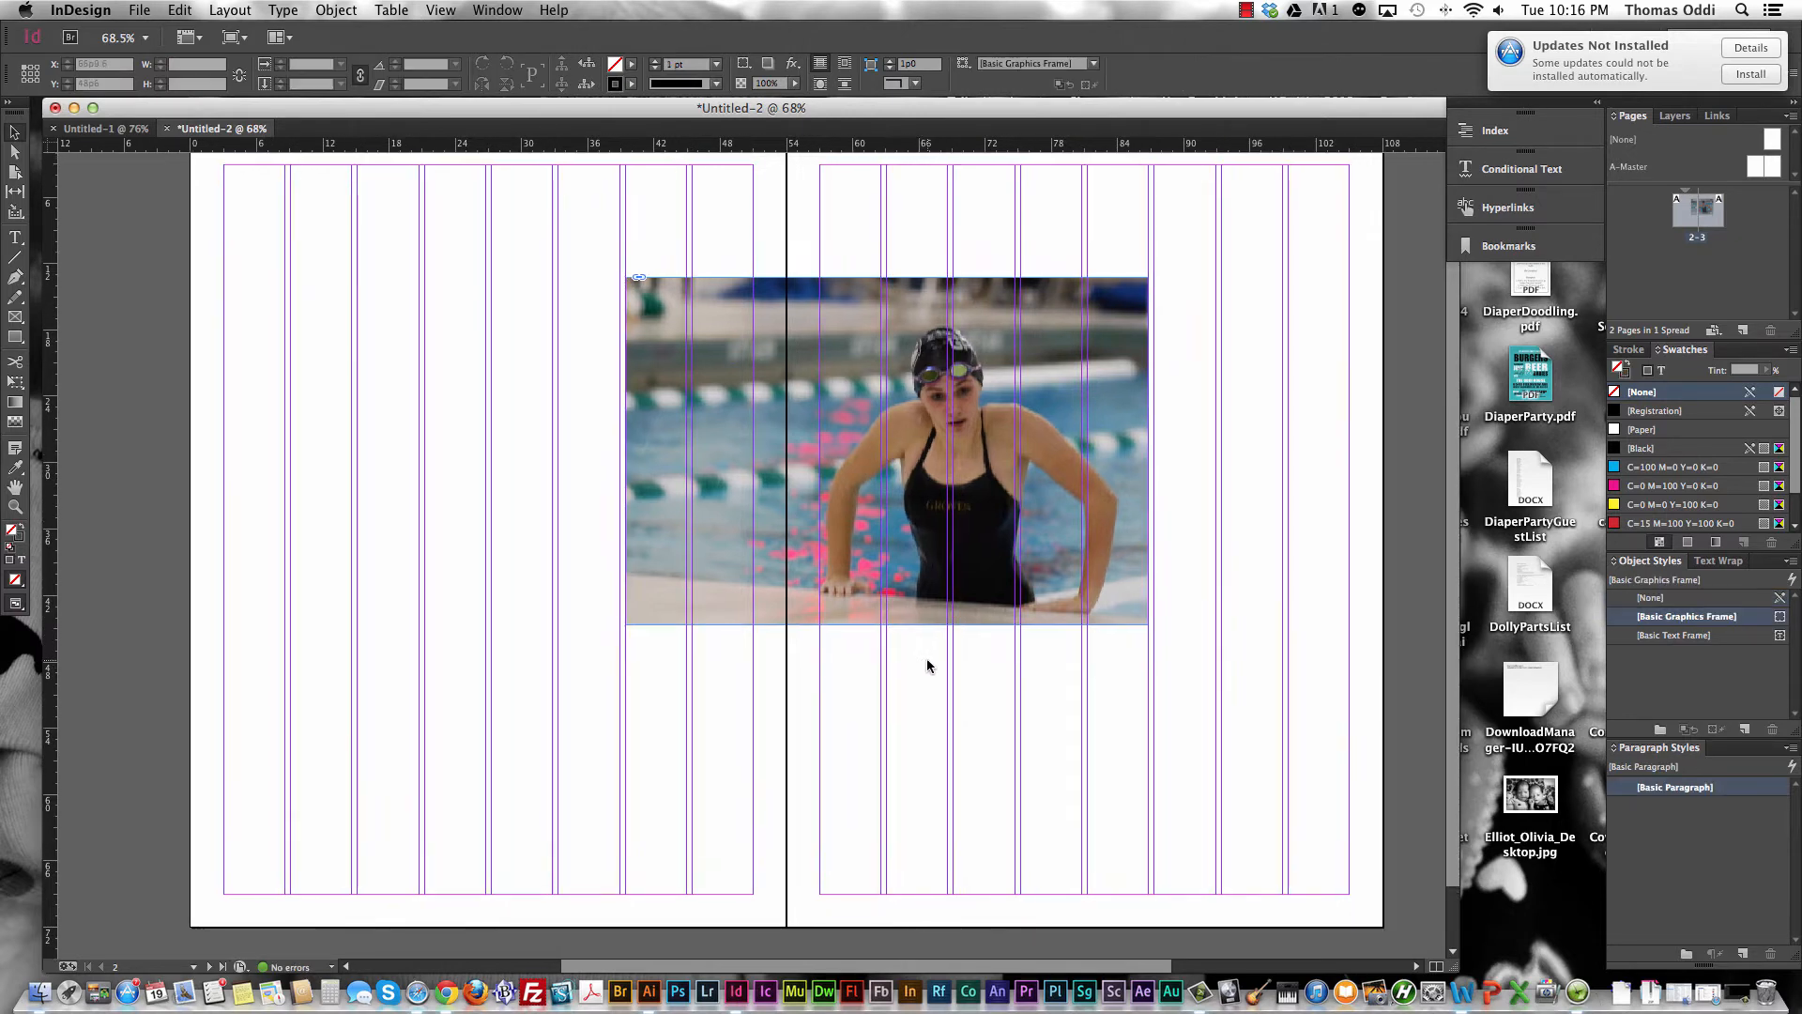
Draw a text frame two columns wide on the lower left page, starting at the second column, and fill it with Lorem ipsum text.
scroll(926, 657, "left", 2)
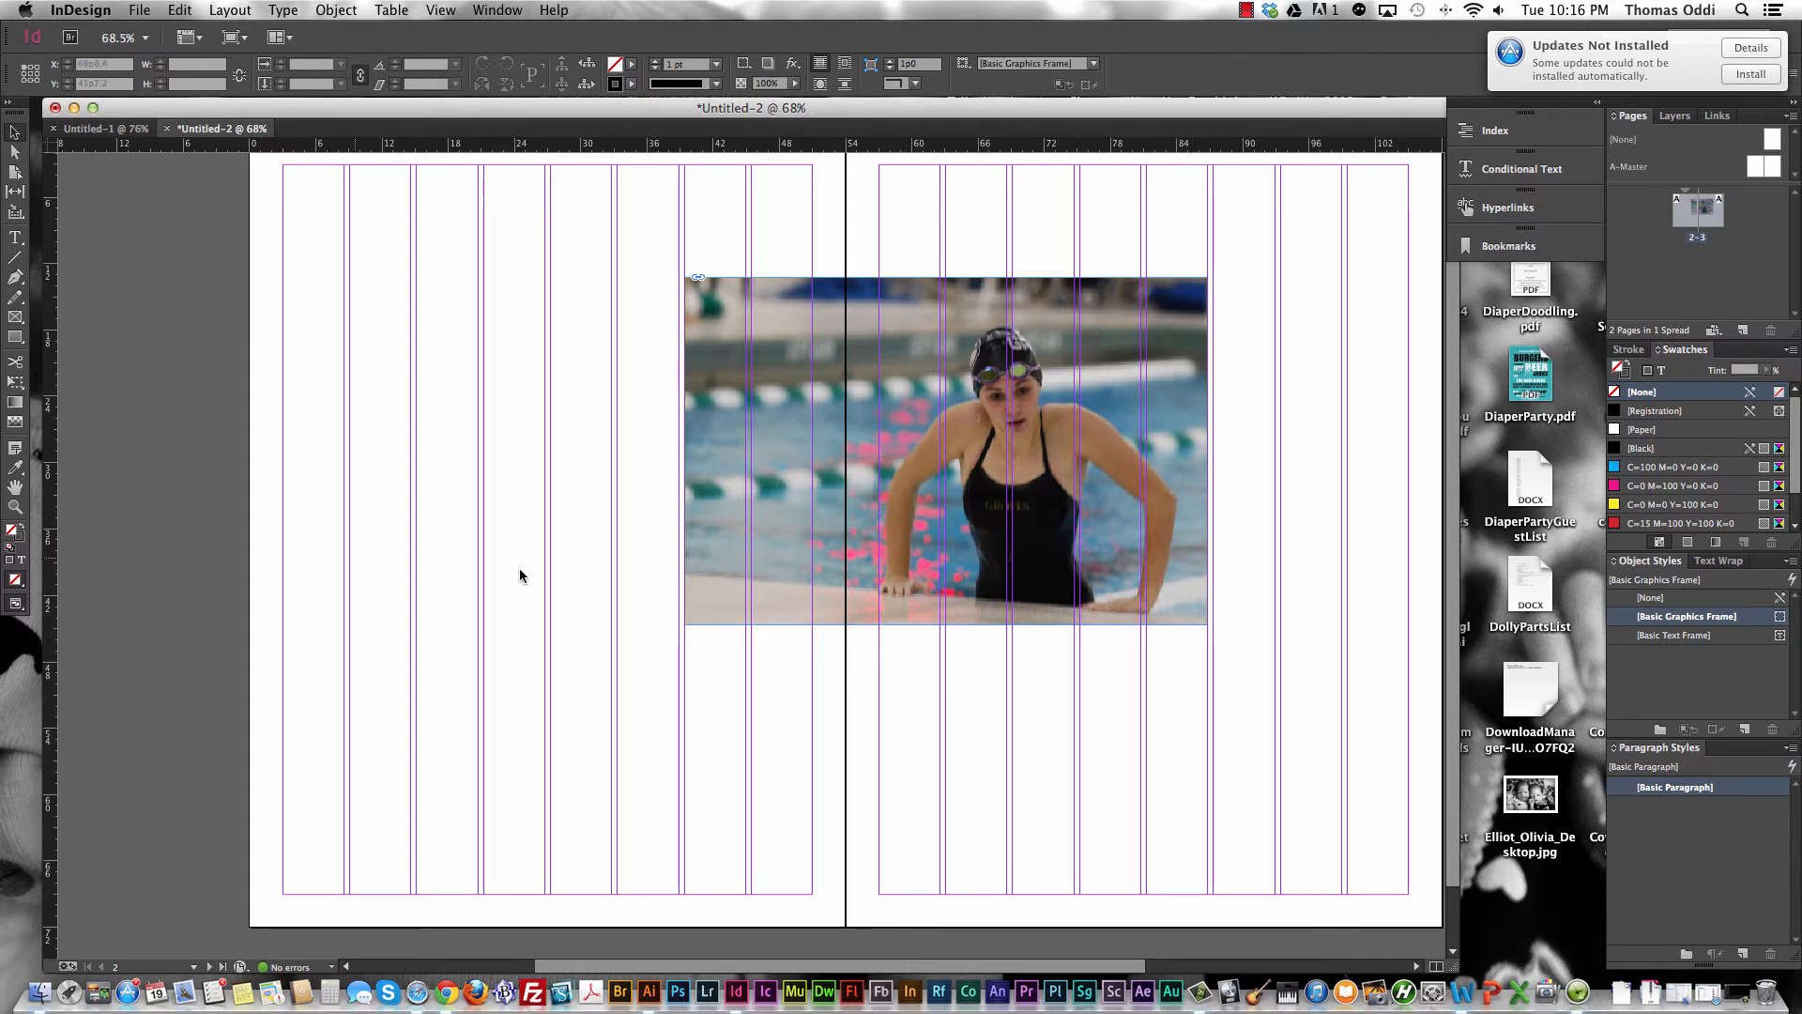
left_click(15, 238)
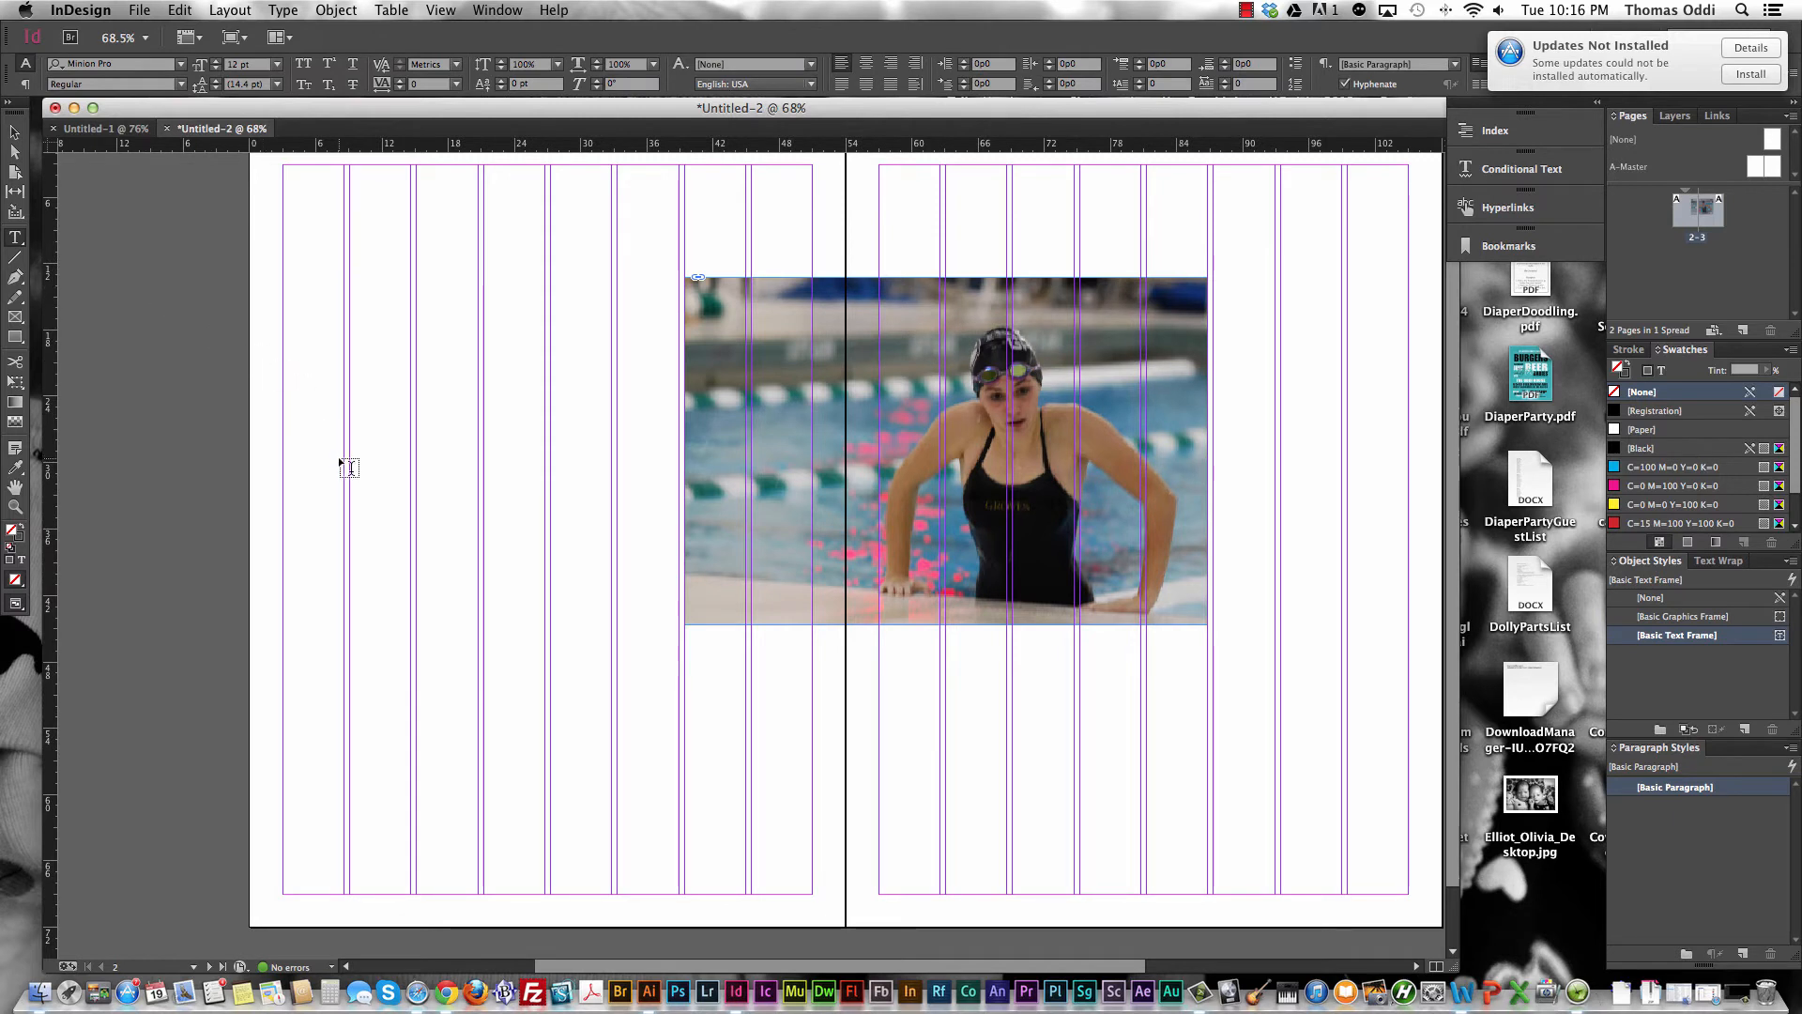
scroll(397, 427, "up", 3)
scroll(401, 430, "down", 3)
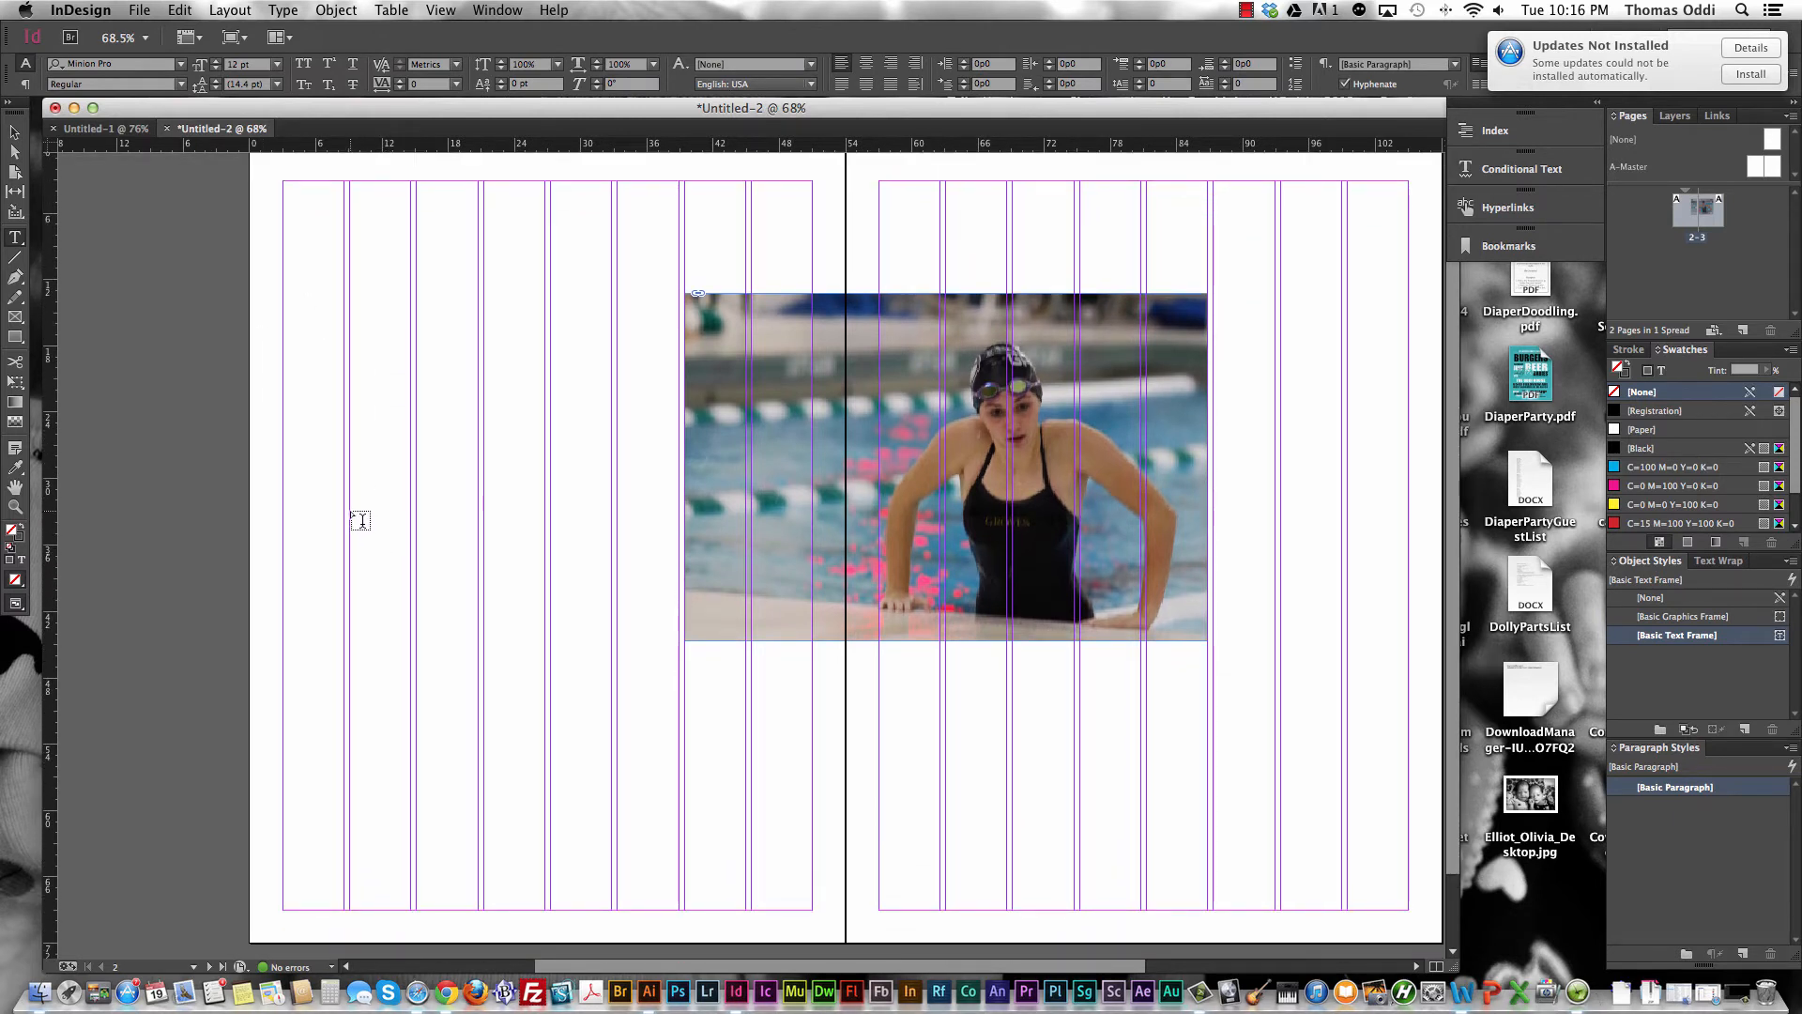
left_click_drag(353, 513, 489, 828)
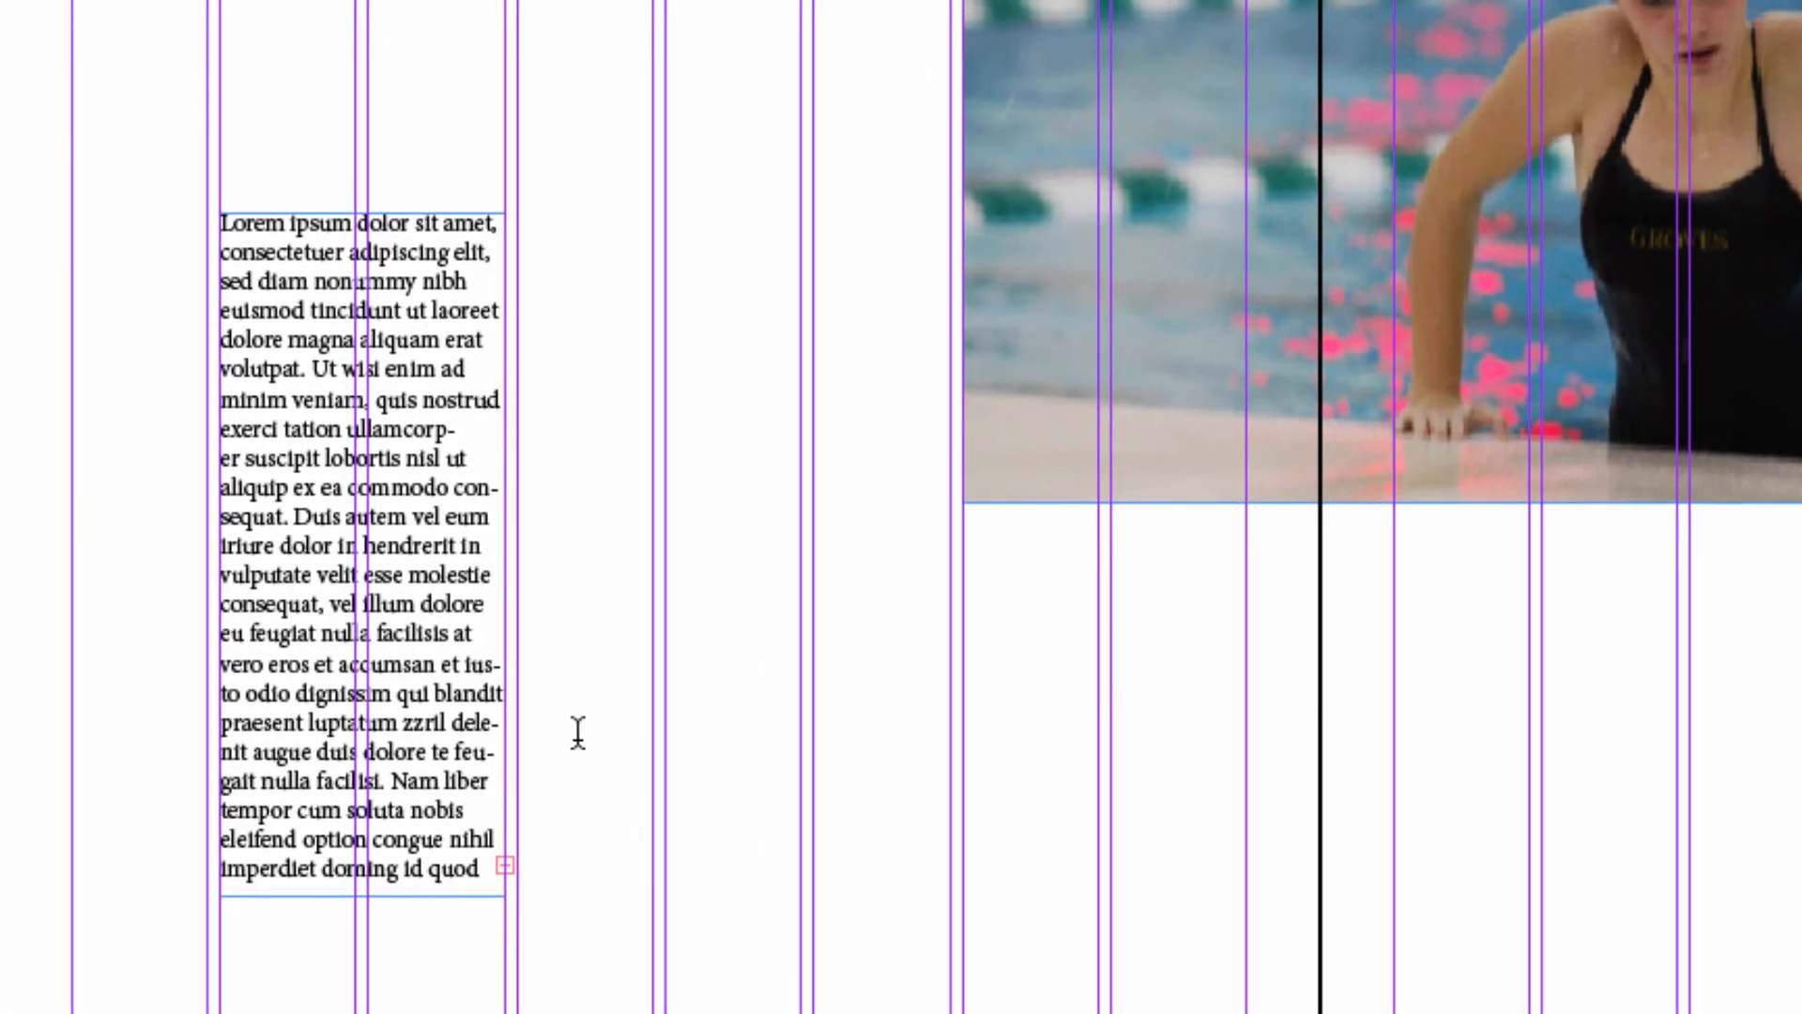
key("Escape")
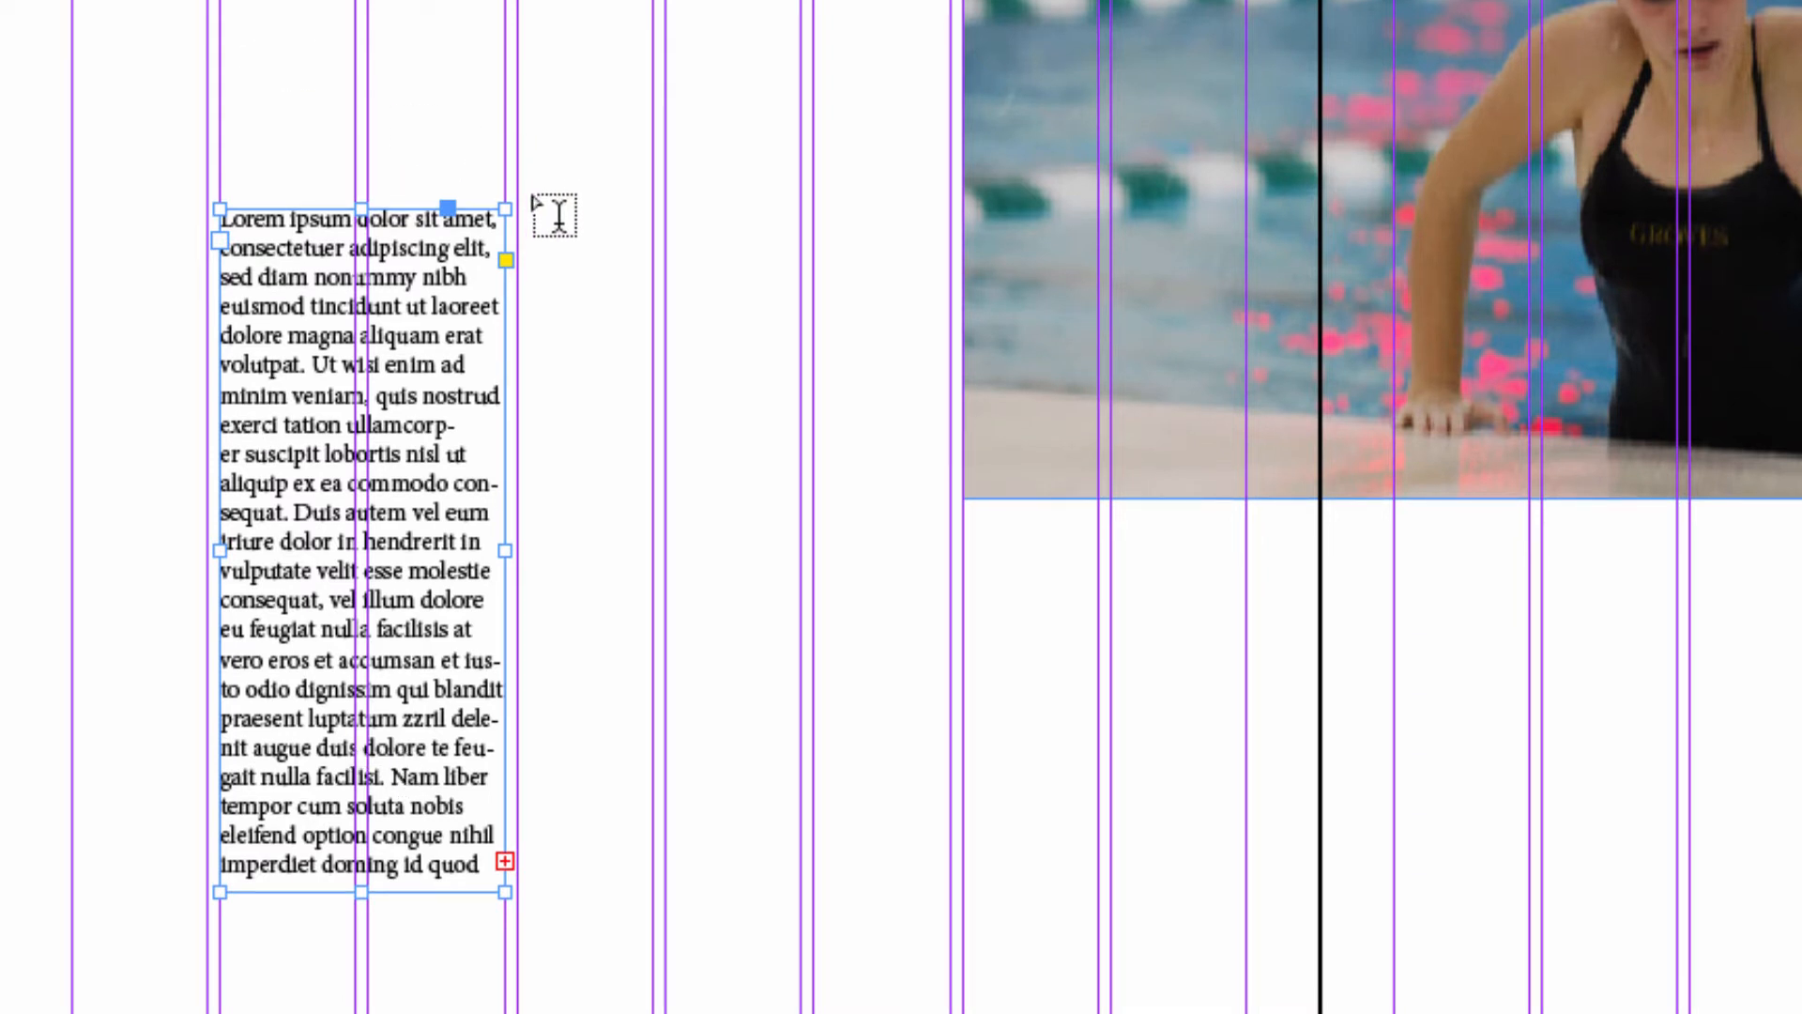
Draw an equally sized text frame over the next two columns and thread the first frame's overset text into it.
left_click_drag(522, 212, 800, 893)
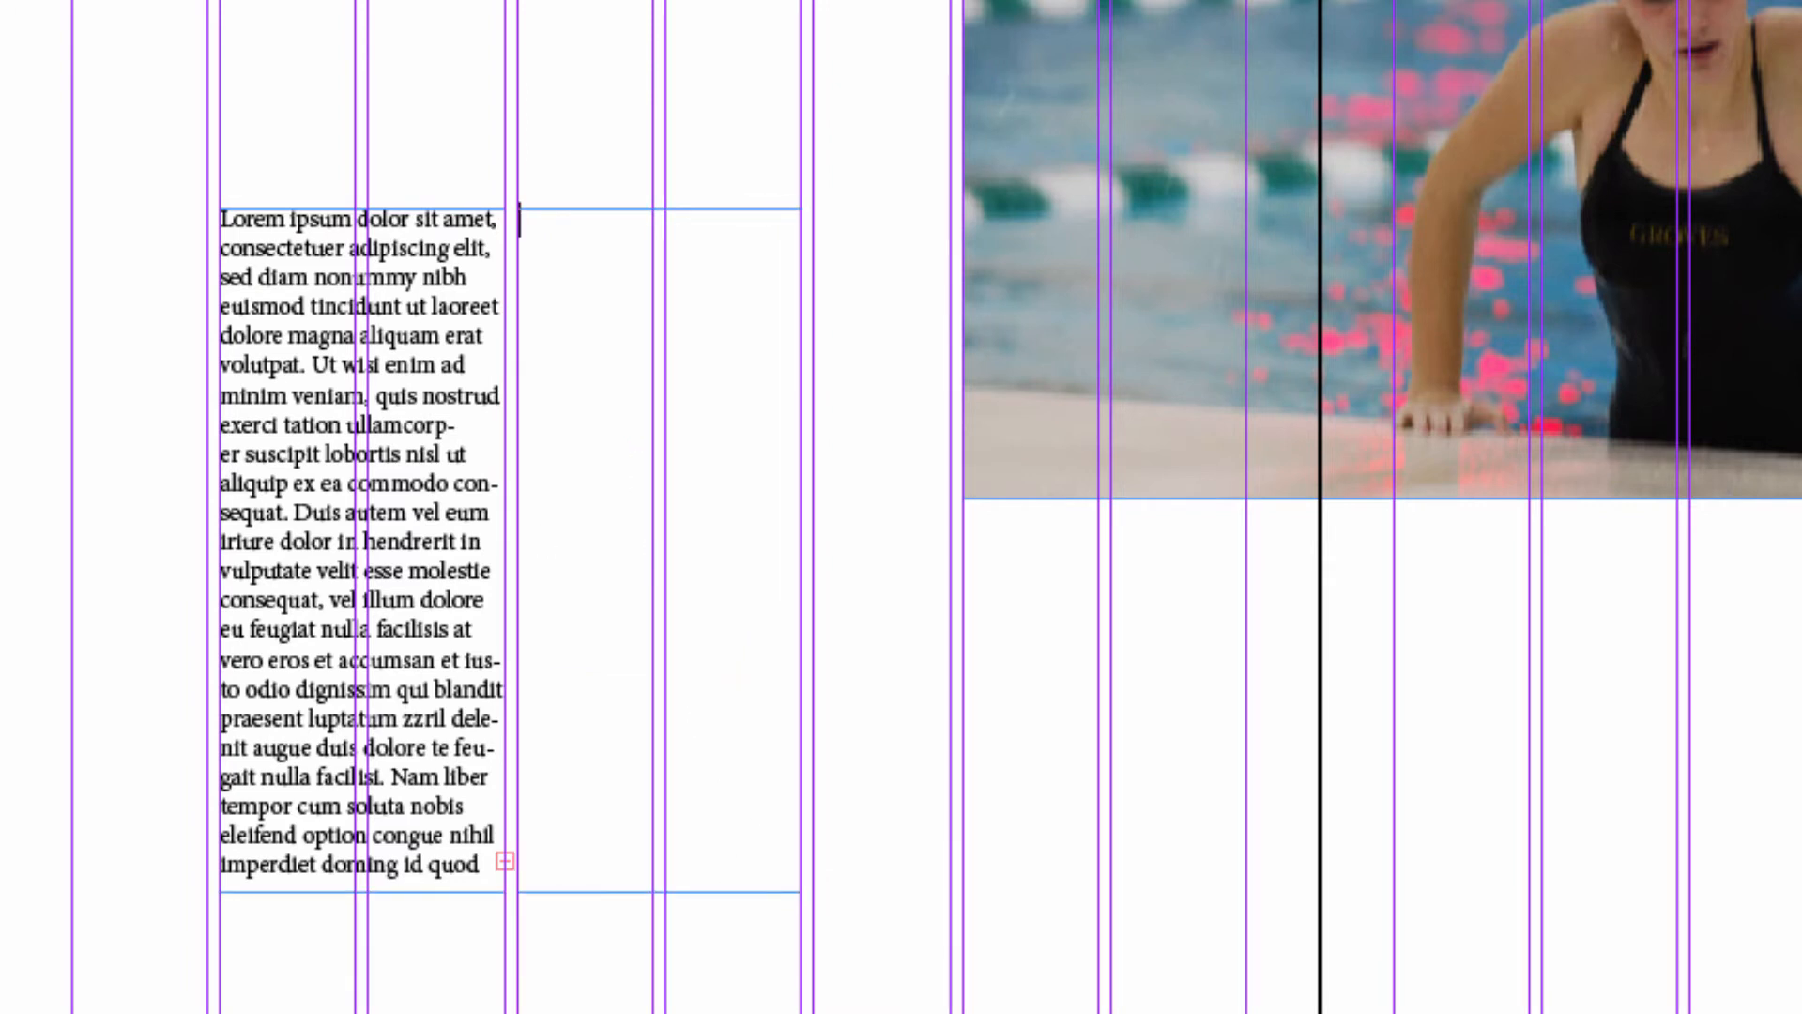
key("Escape")
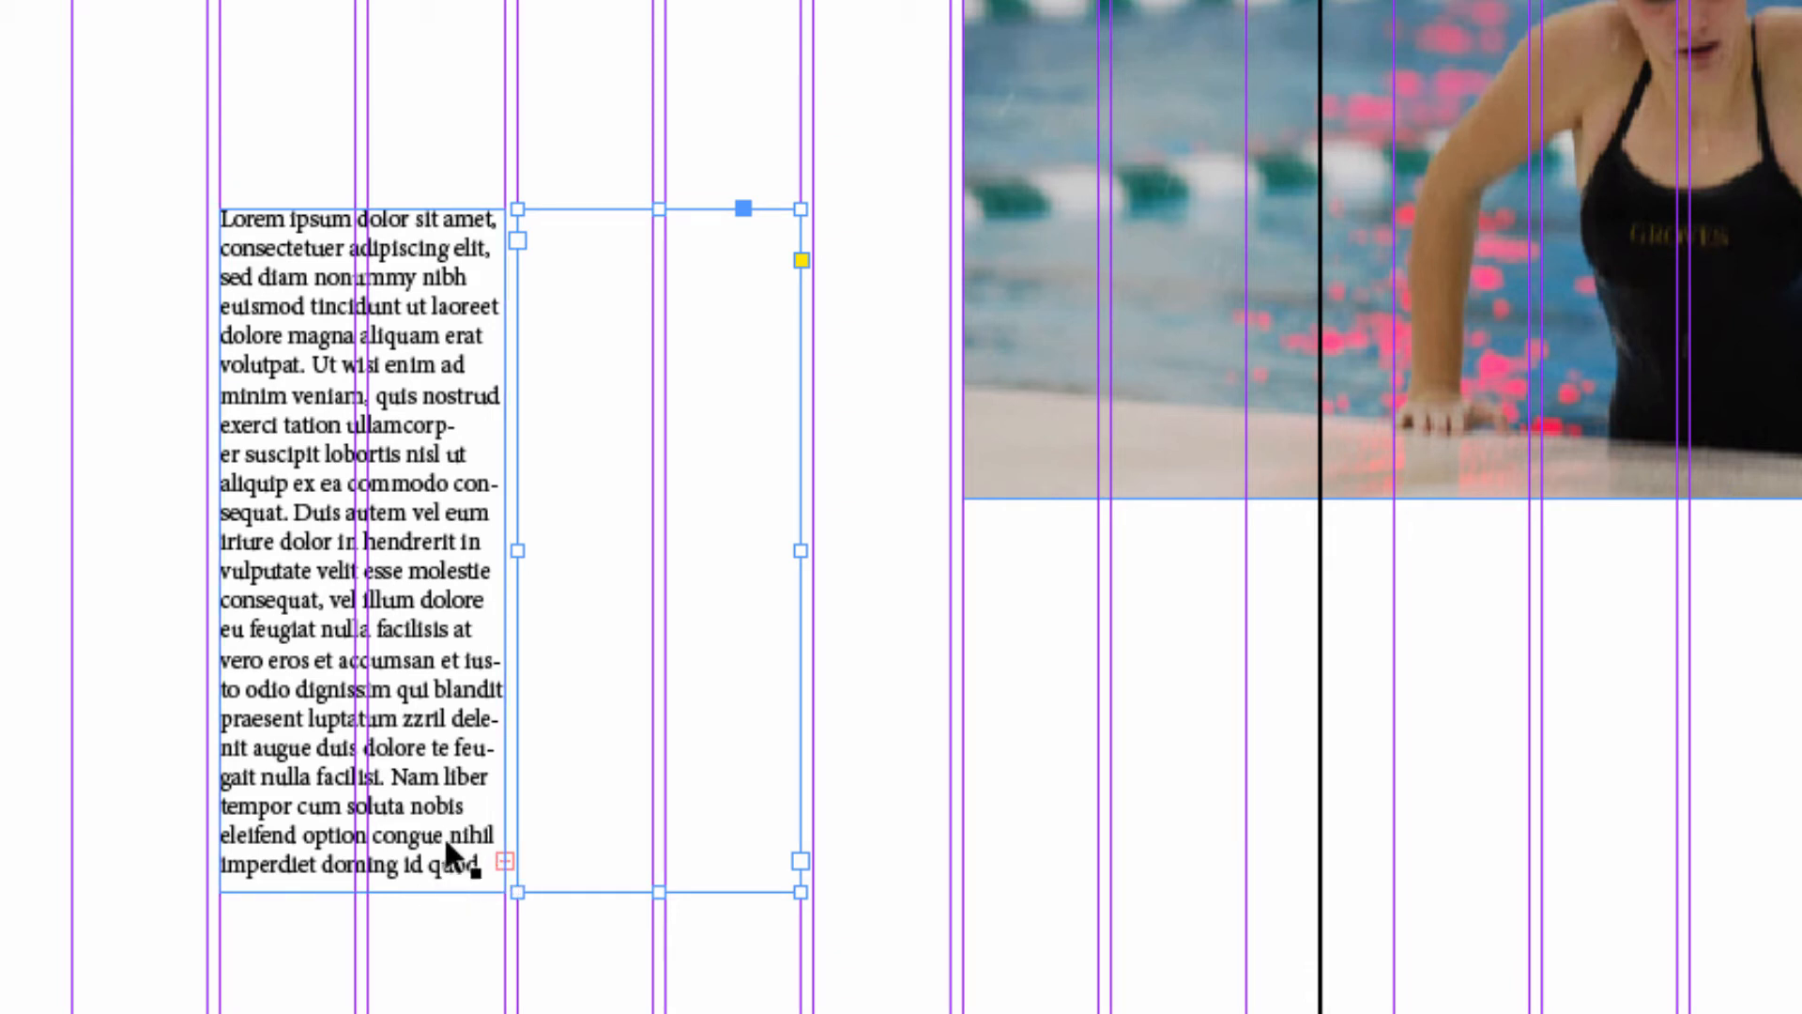
left_click(505, 858)
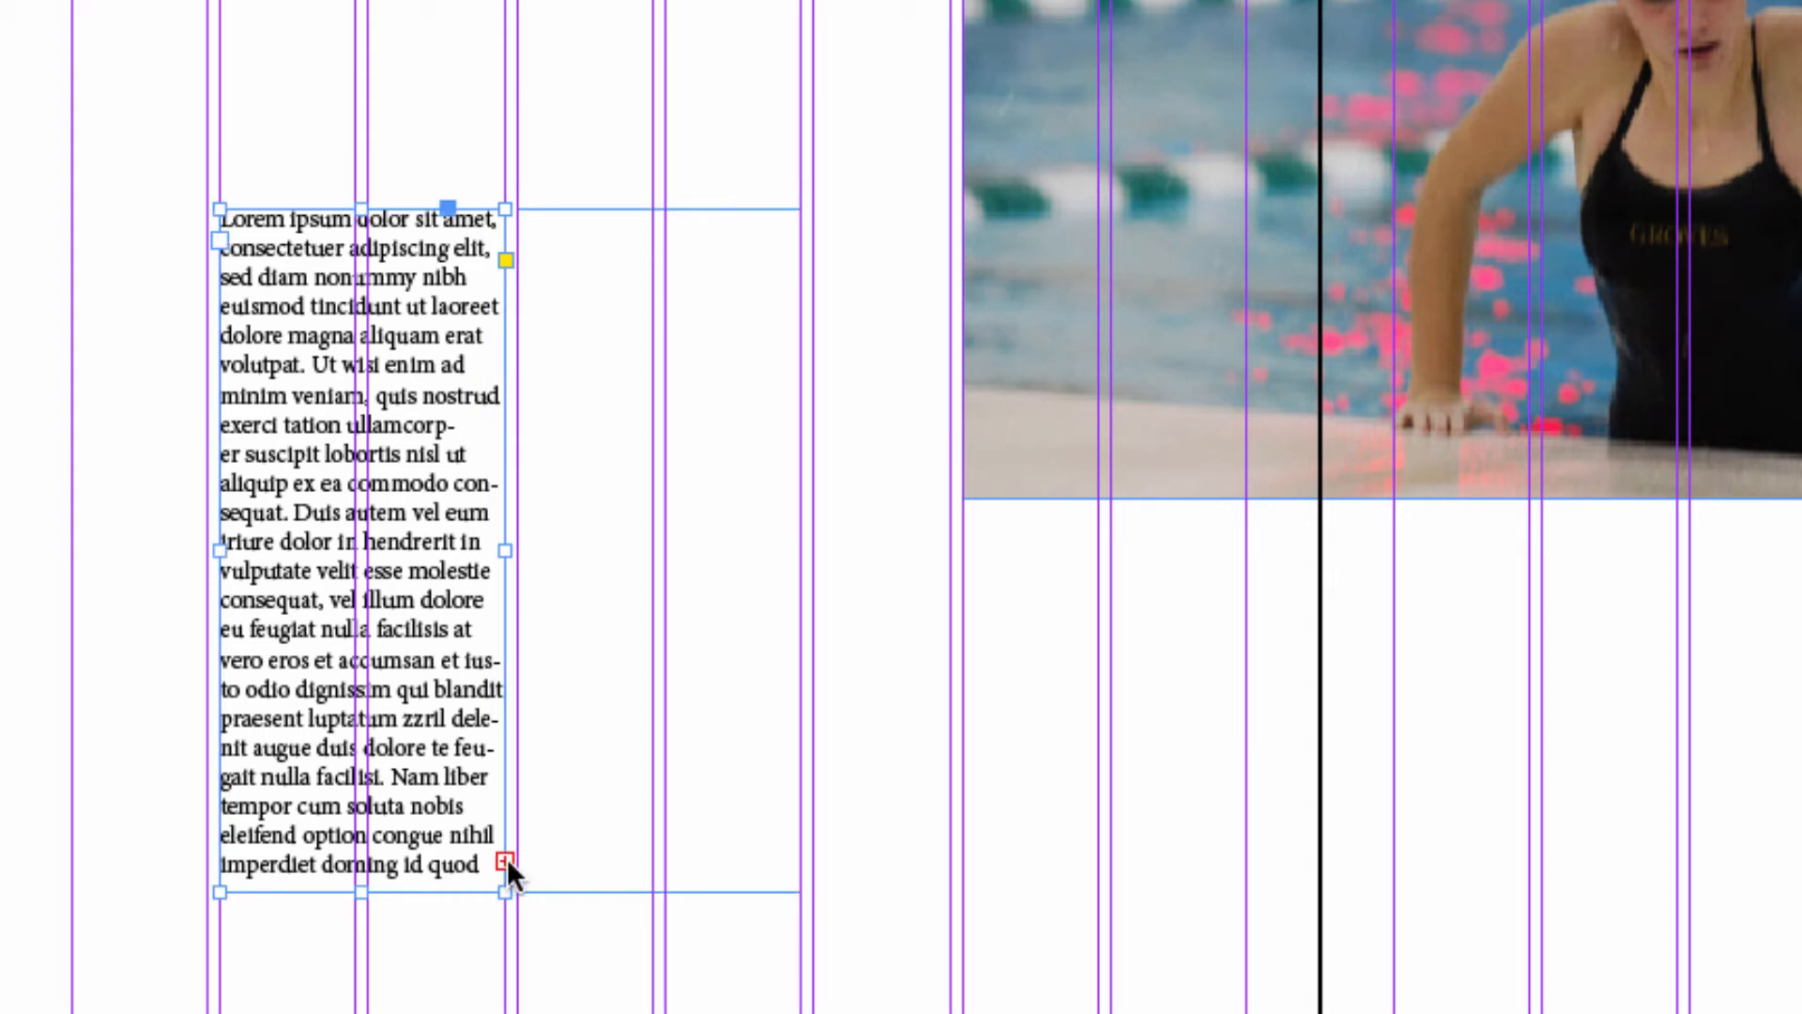
left_click(506, 860)
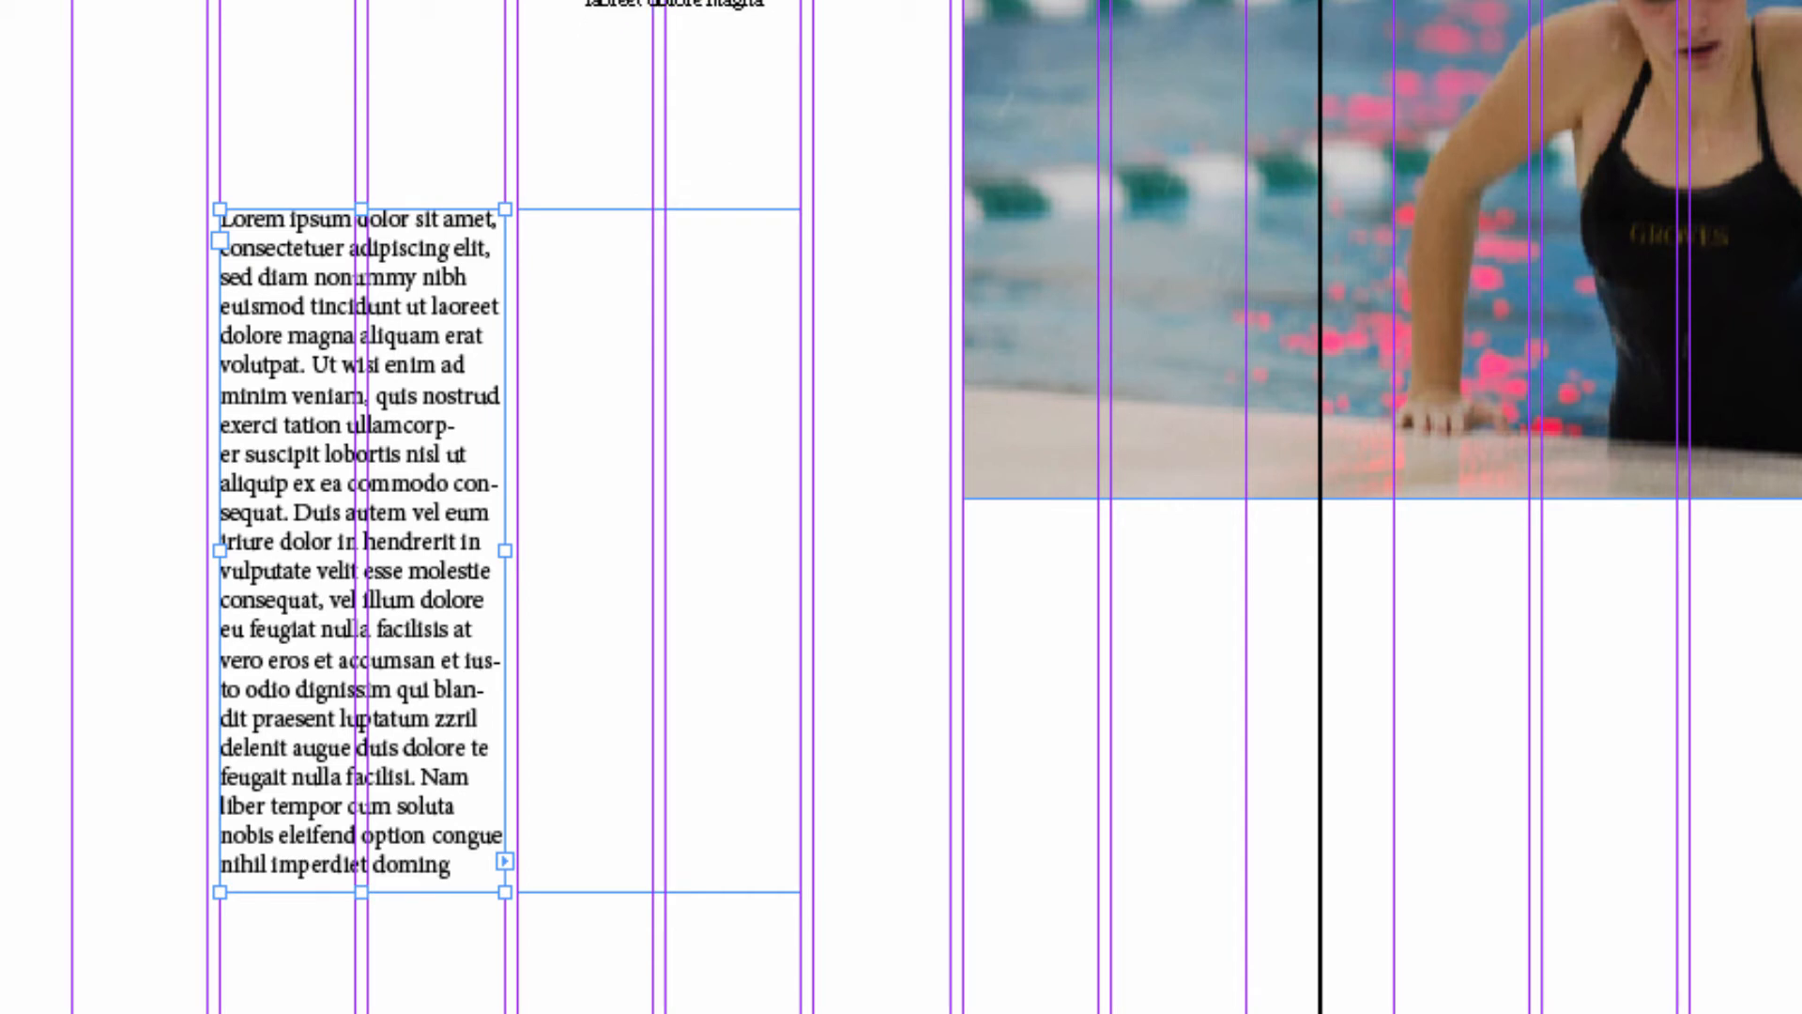
scroll(580, 12, "down", 1)
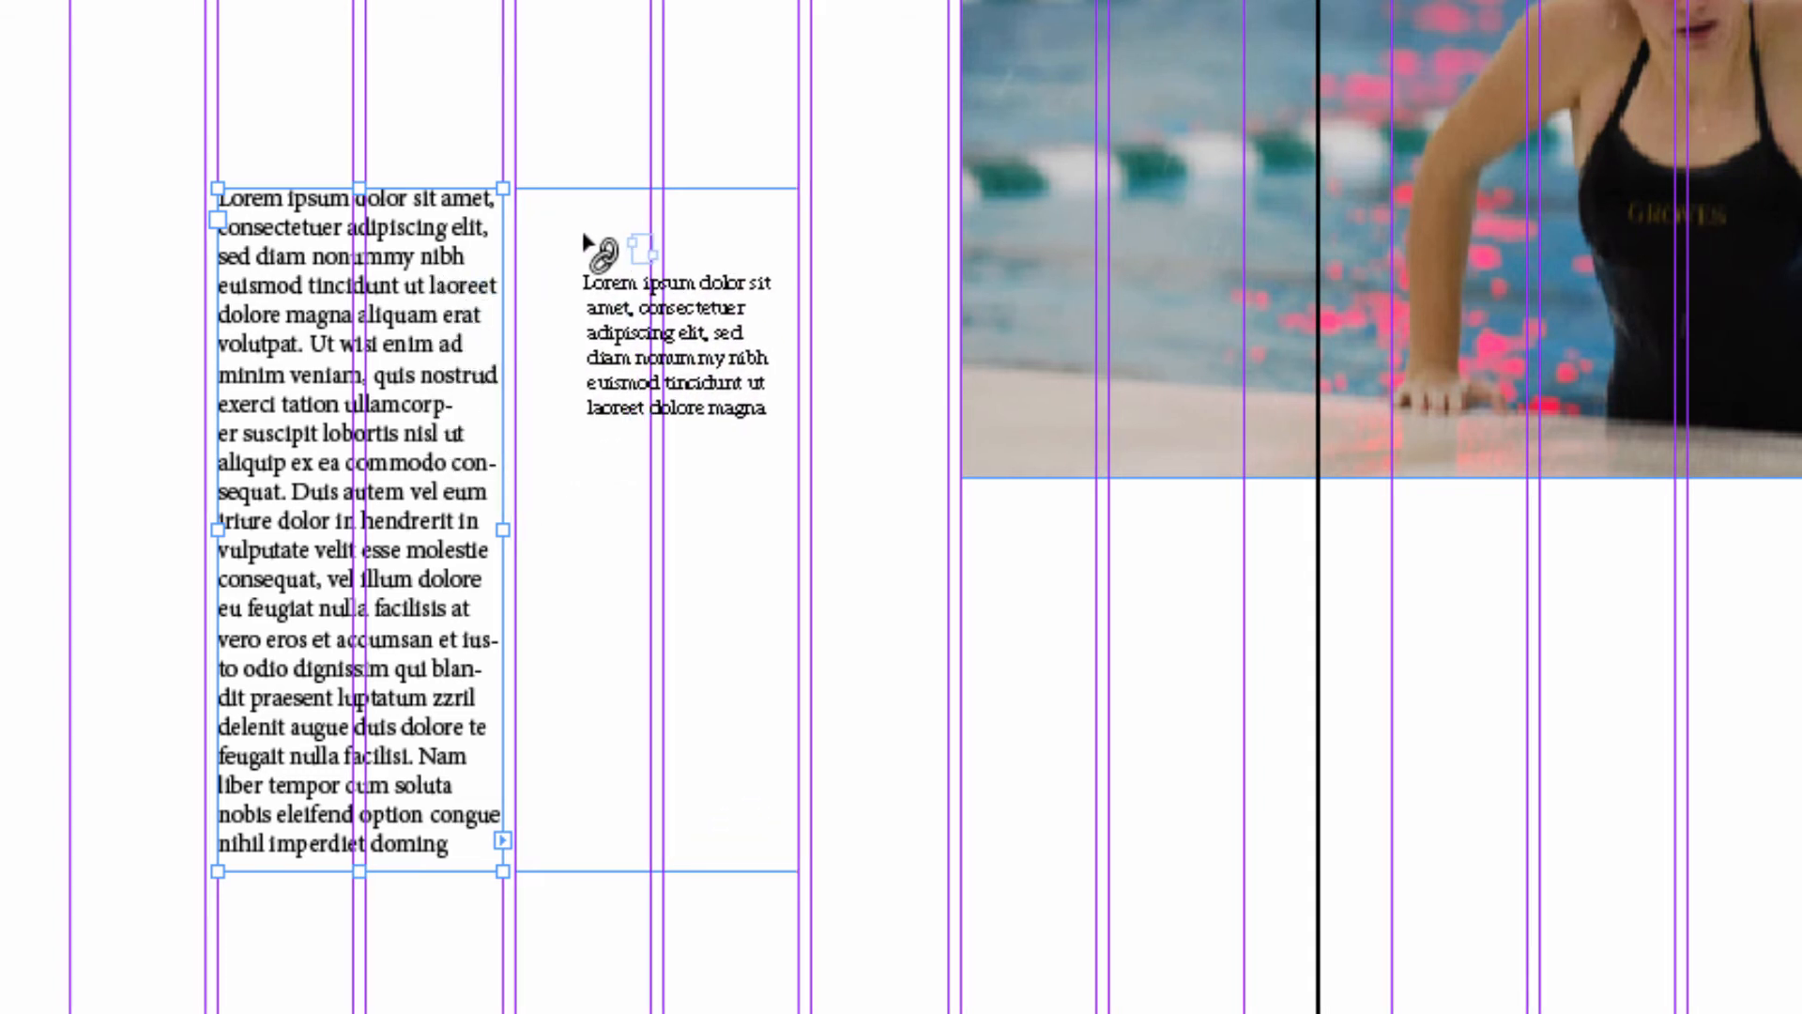
key("Escape")
left_click(554, 234)
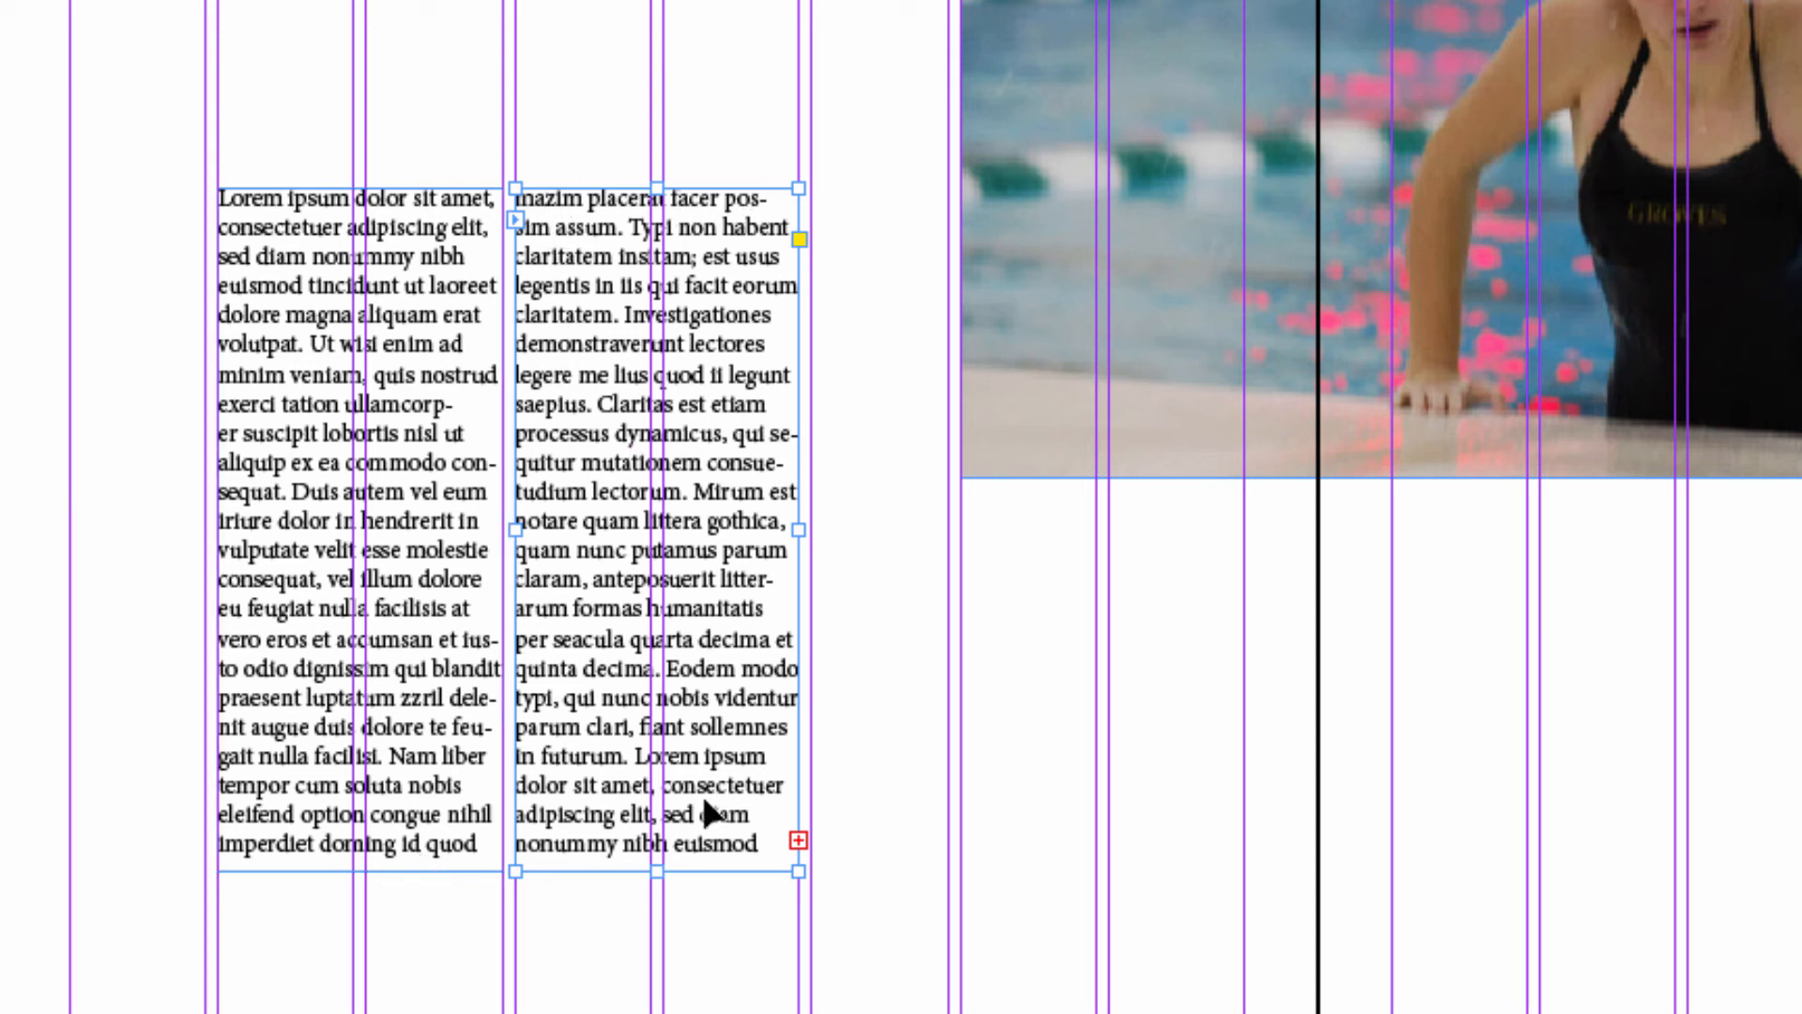
Flow the second frame's overset text into a new threaded frame beside it, about 11p7.5 wide and 27p10.8 tall.
left_click(798, 841)
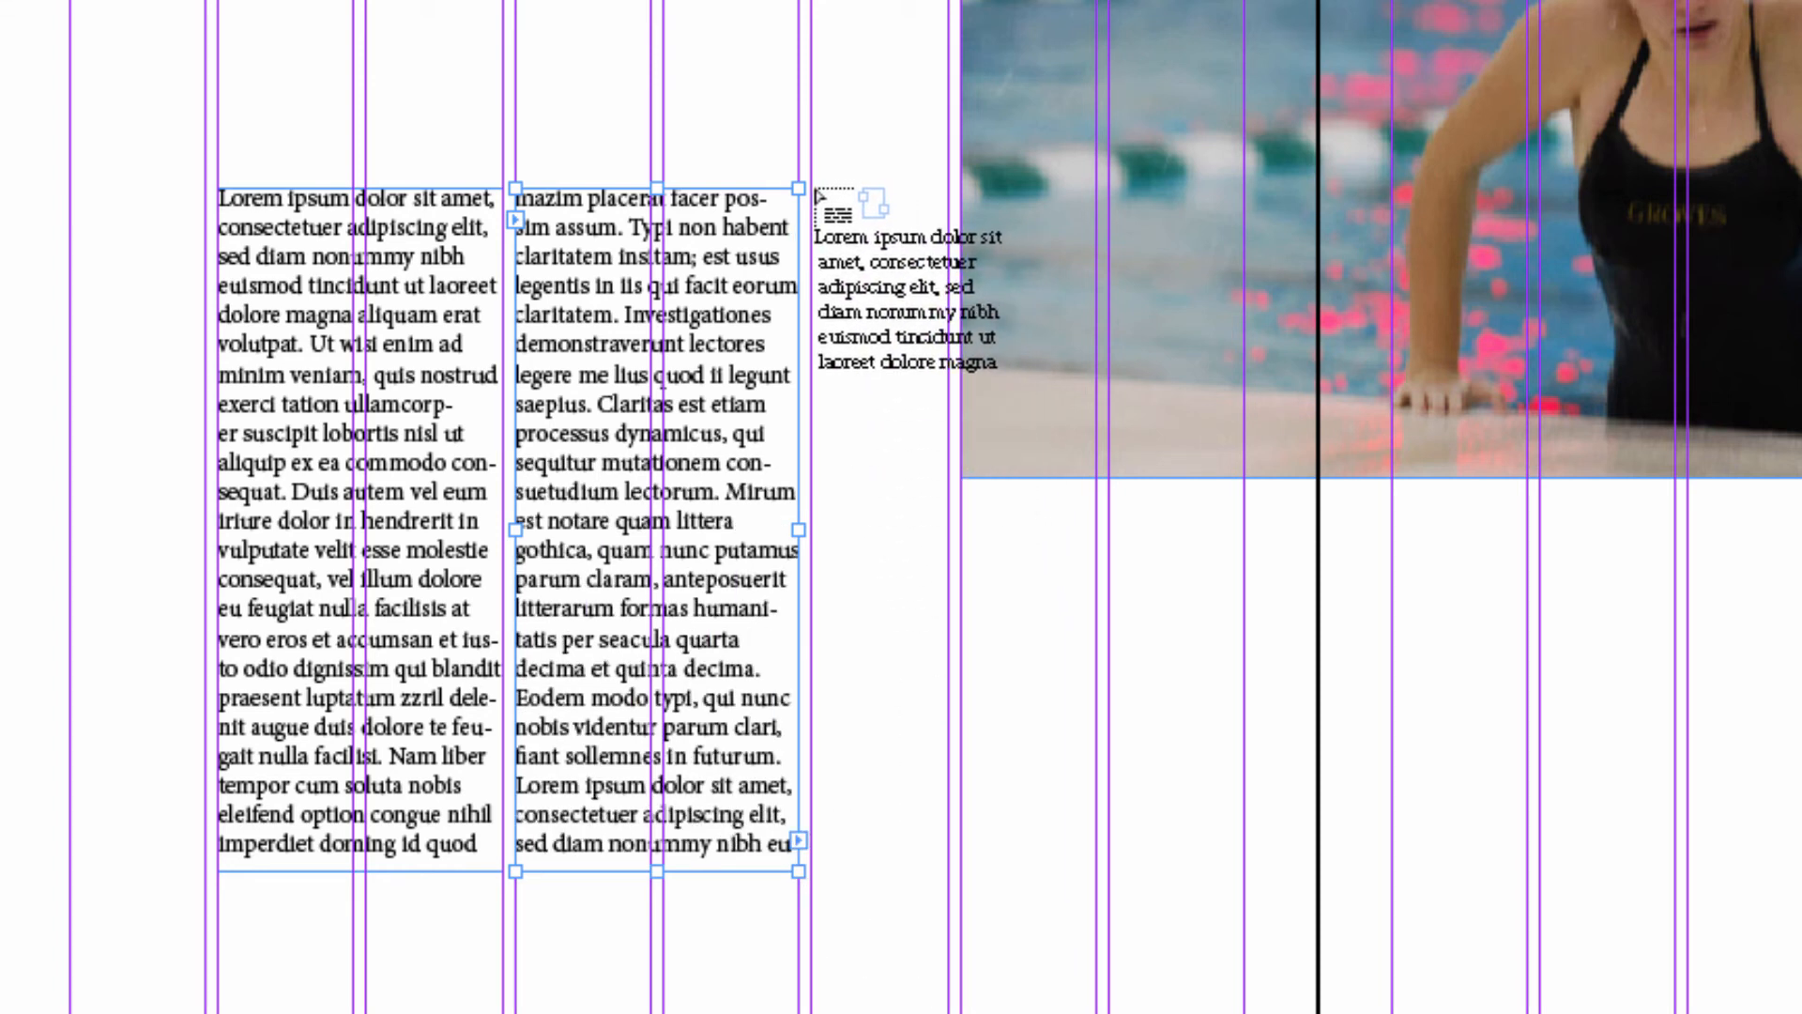
left_click_drag(813, 188, 1097, 872)
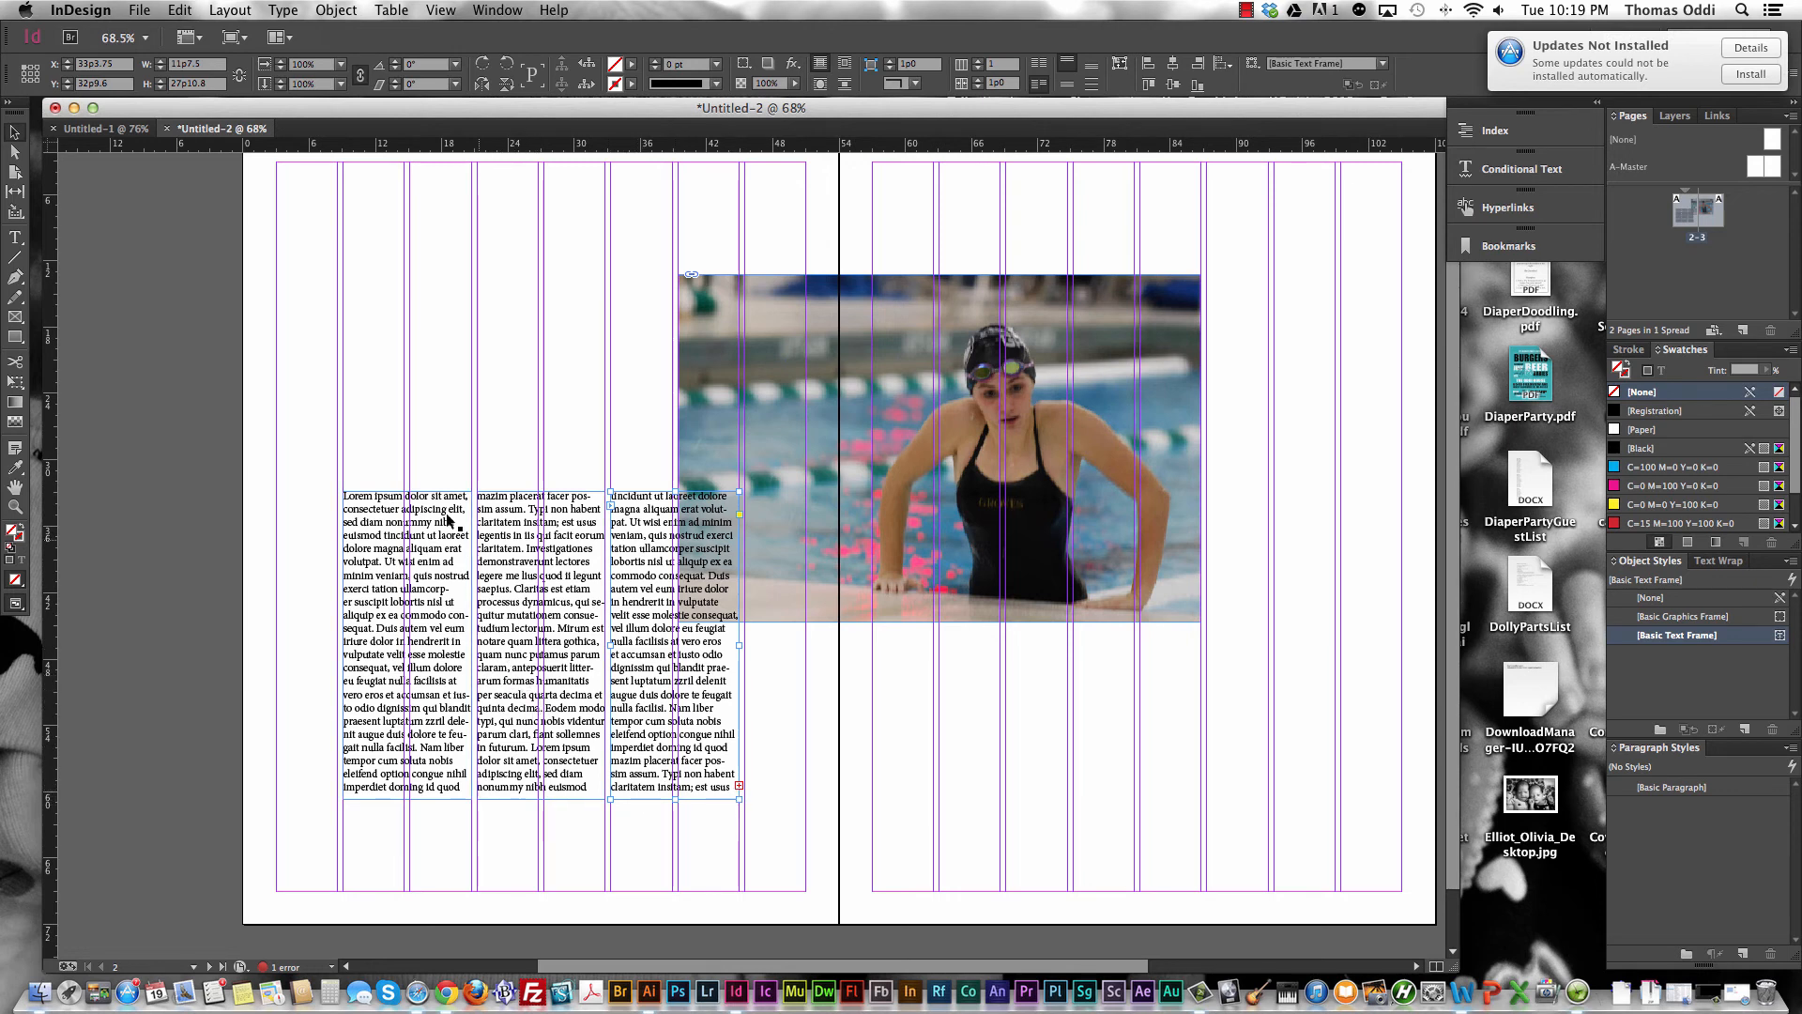
Open the threaded story in Story Editor, widen its window, examine the text around and beyond the overset marker, and close it.
scroll(310, 457, "down", 1)
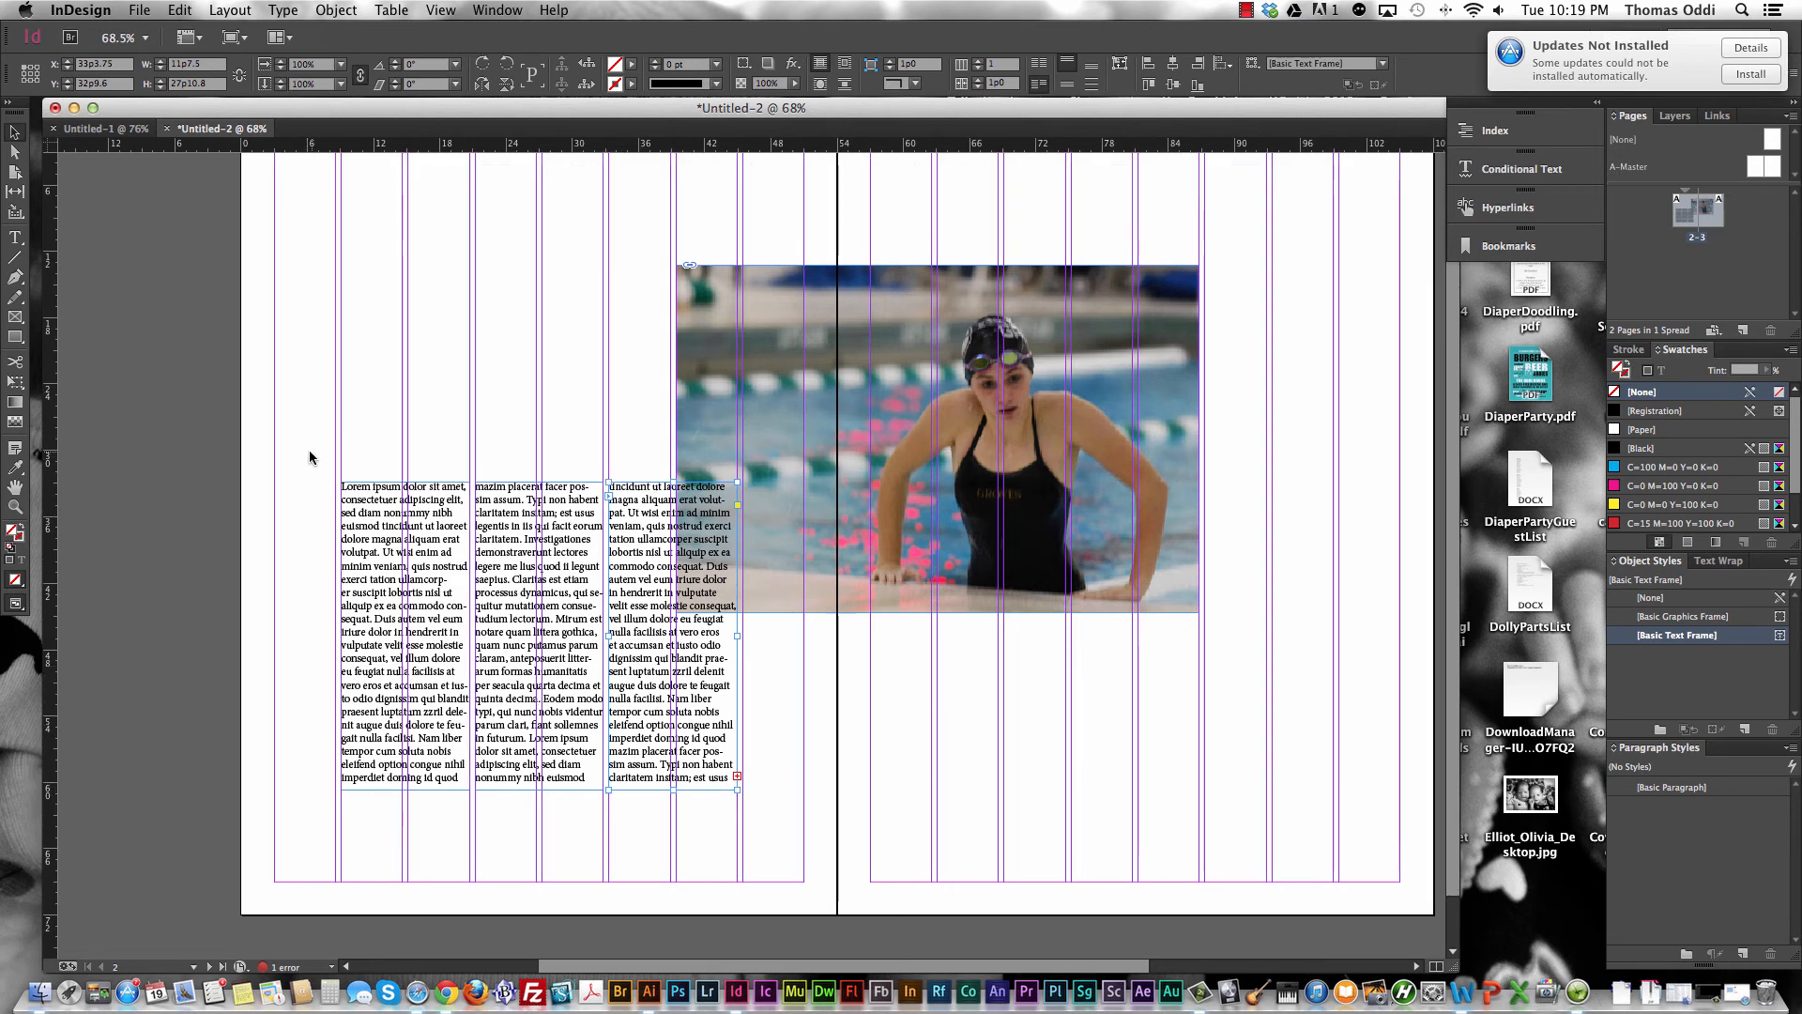
left_click(178, 10)
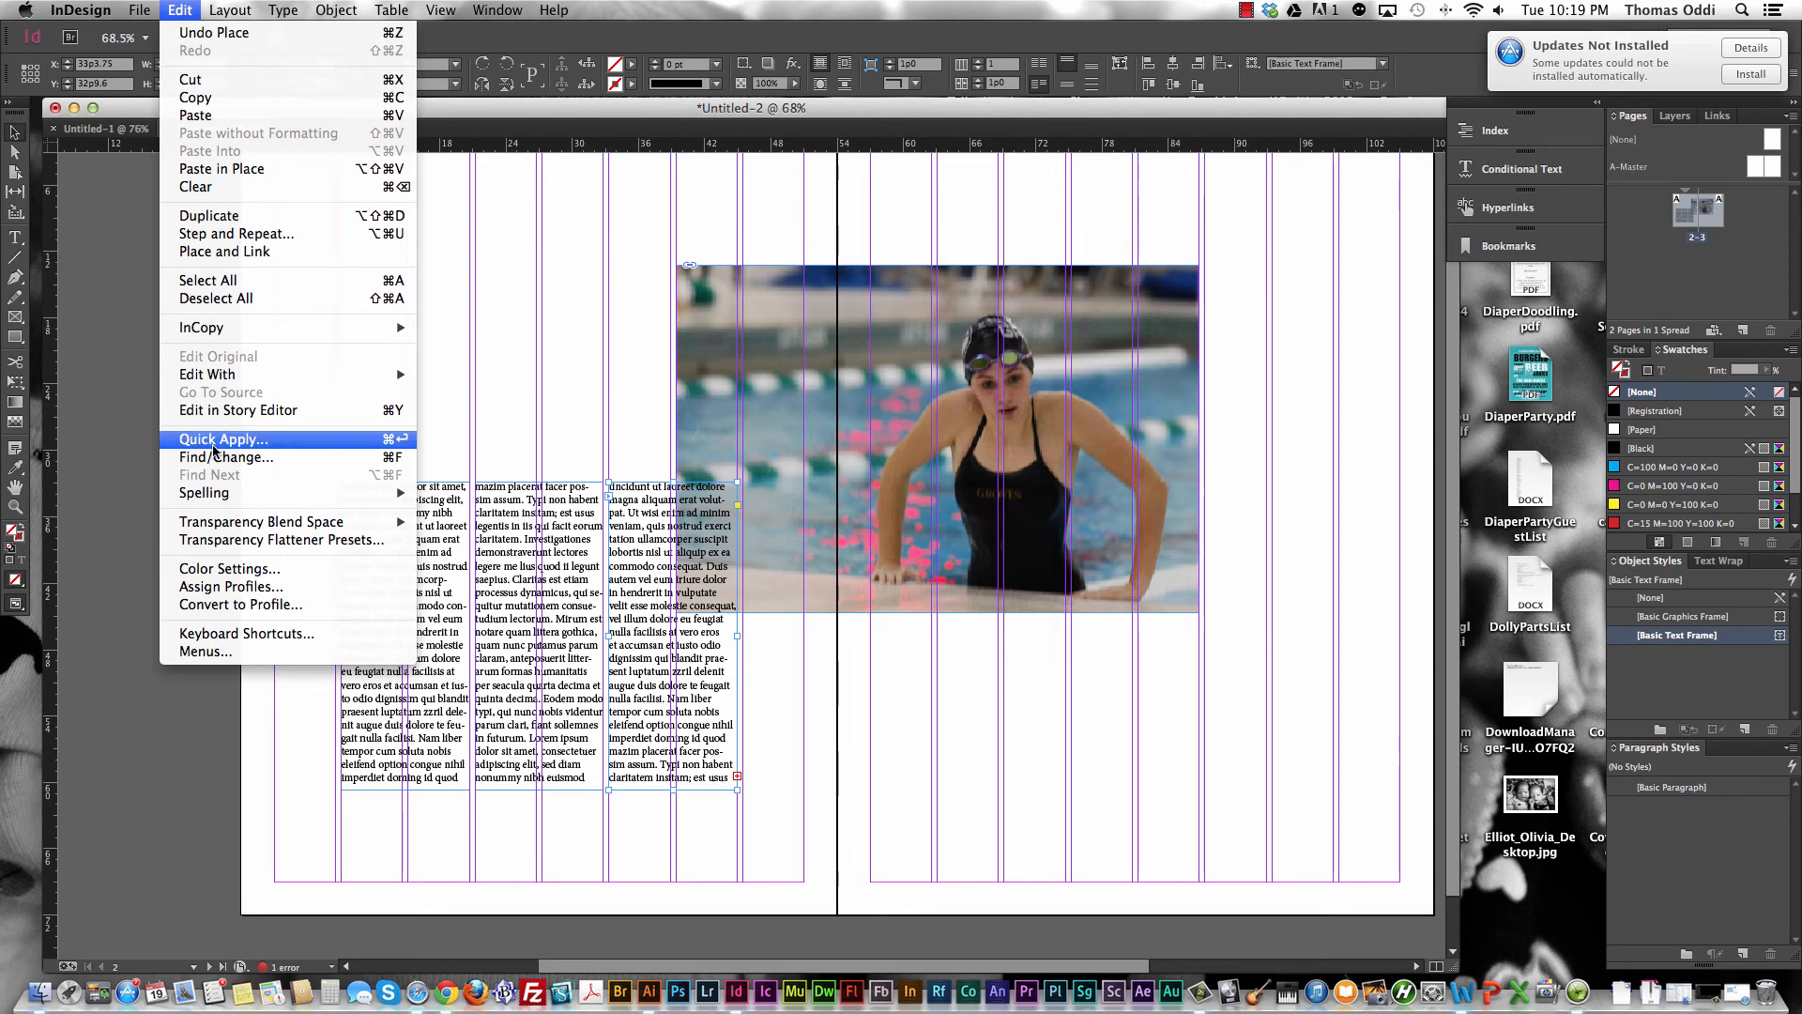
left_click(239, 411)
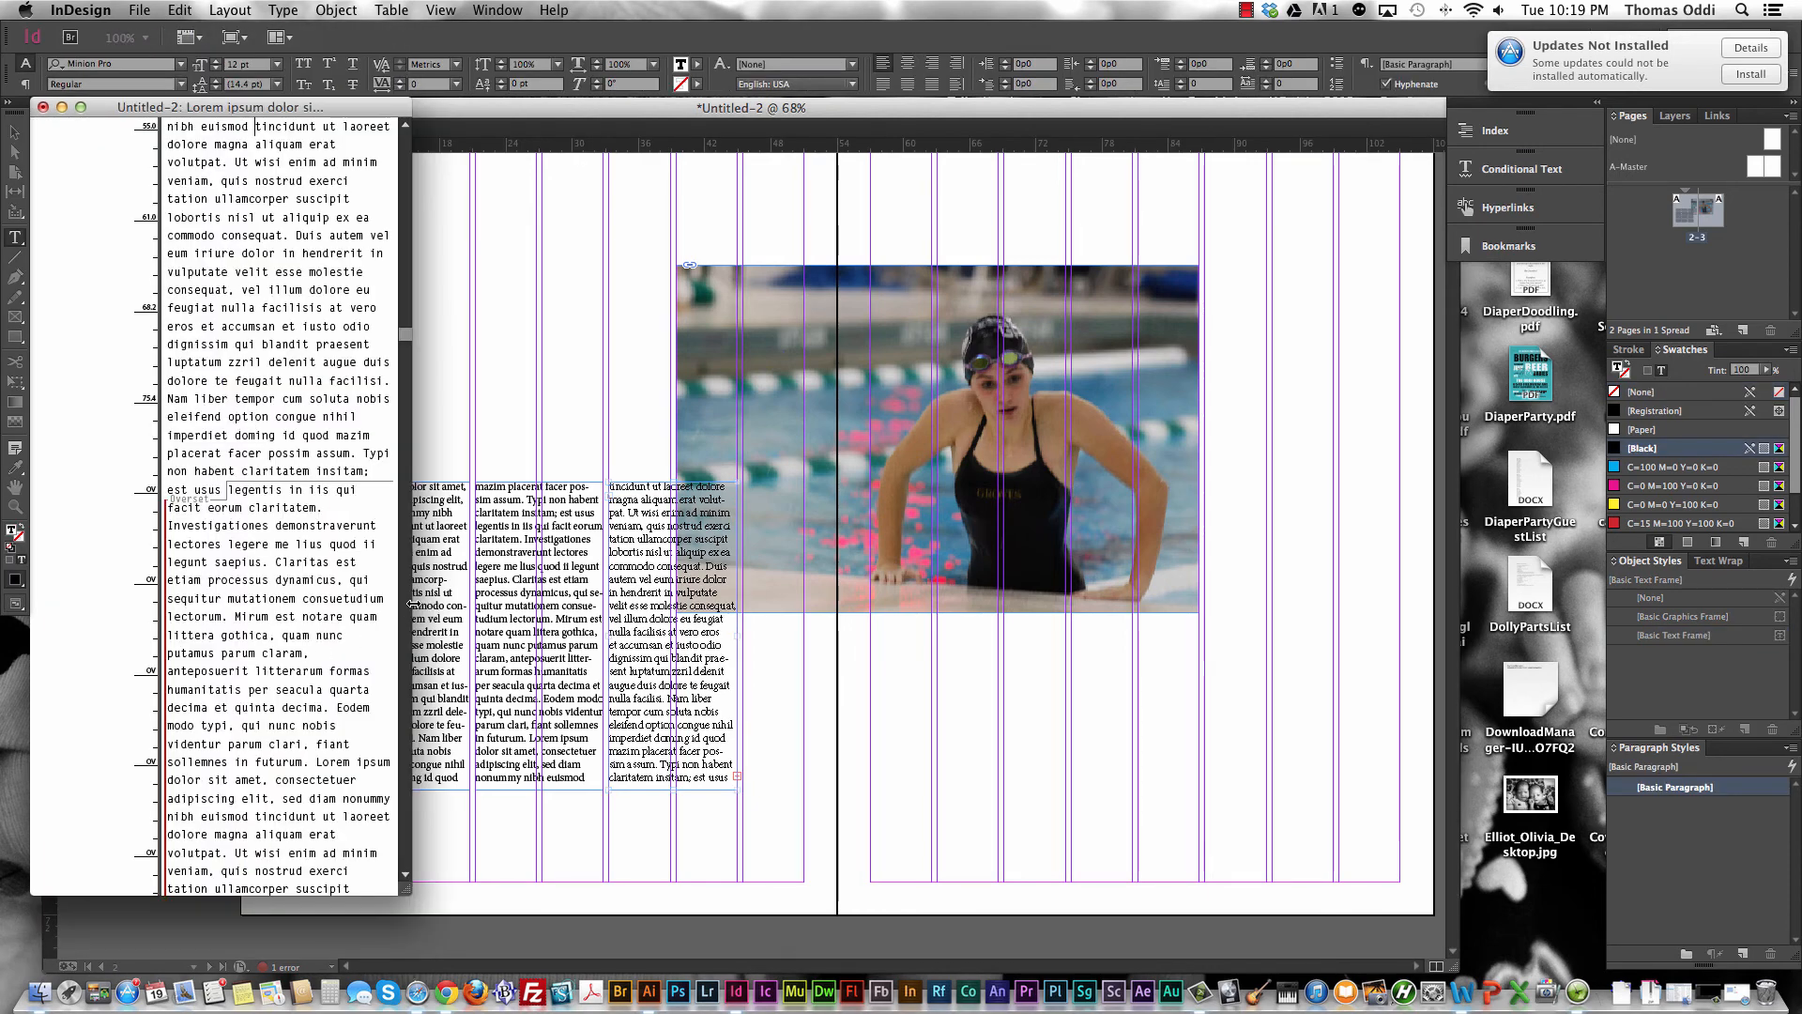
left_click_drag(413, 604, 935, 604)
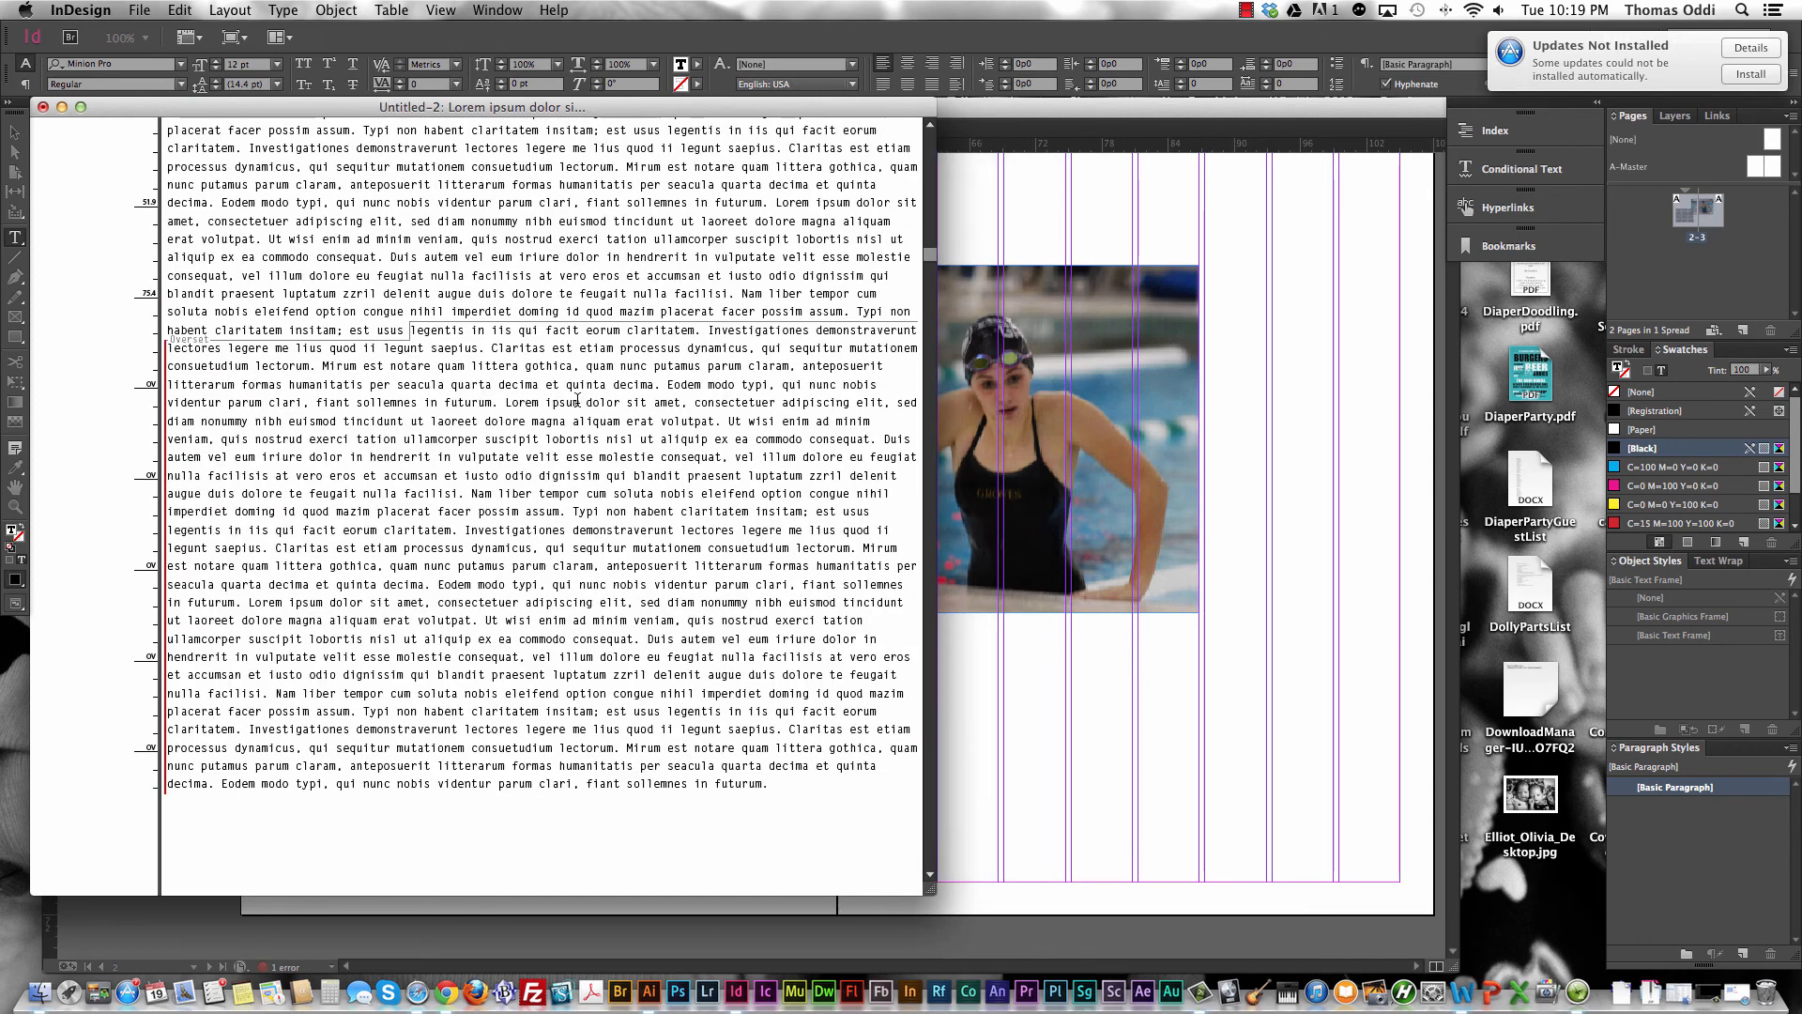
scroll(577, 401, "up", 3)
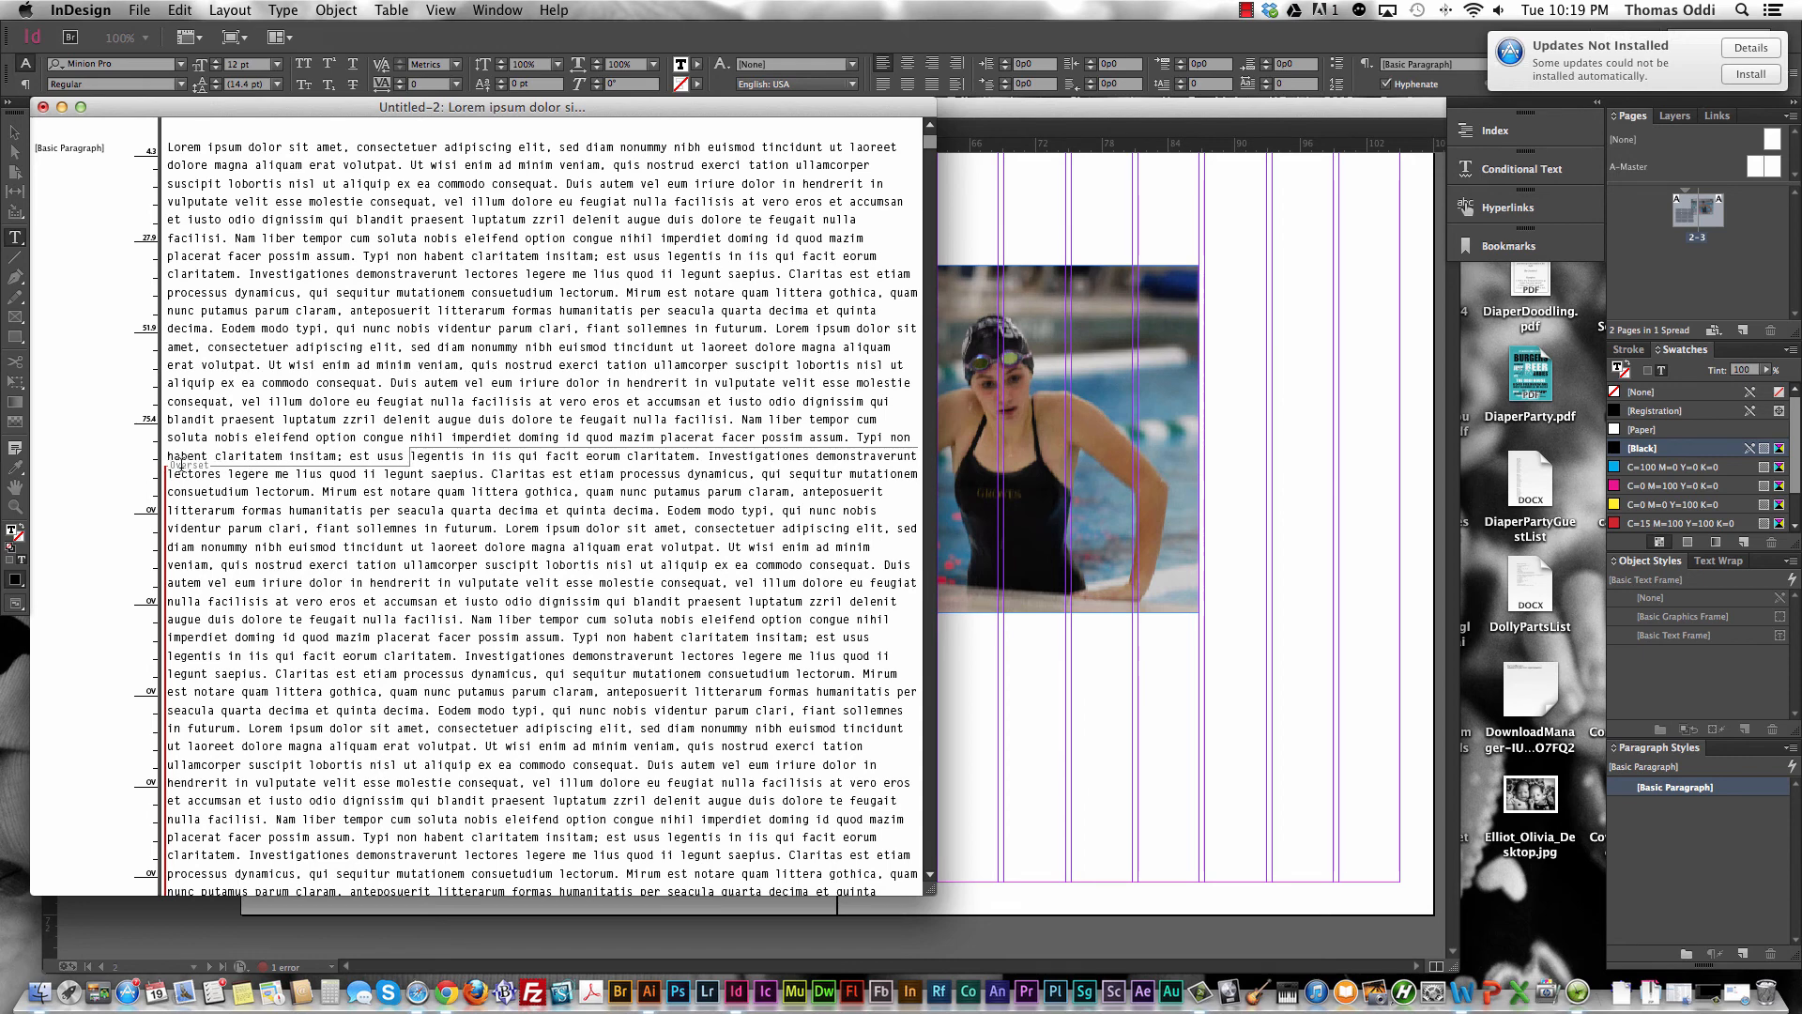
scroll(440, 728, "down", 5)
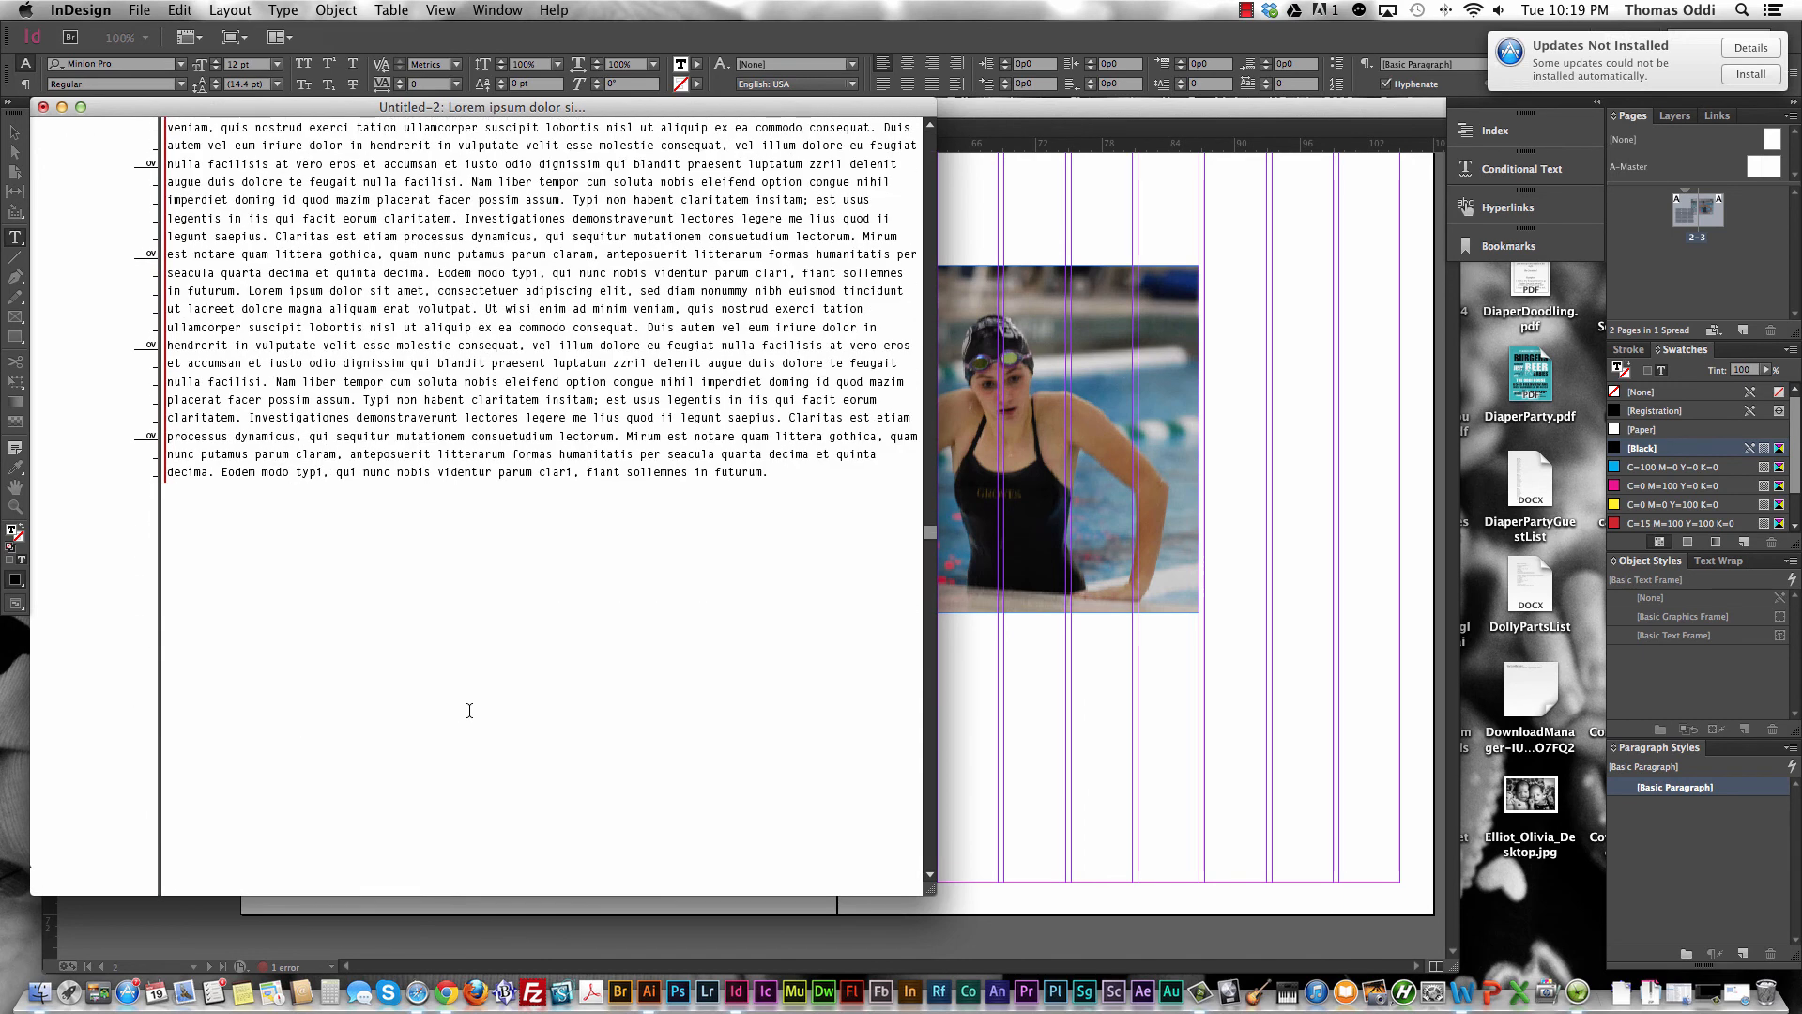
scroll(479, 563, "up", 3)
scroll(486, 409, "up", 4)
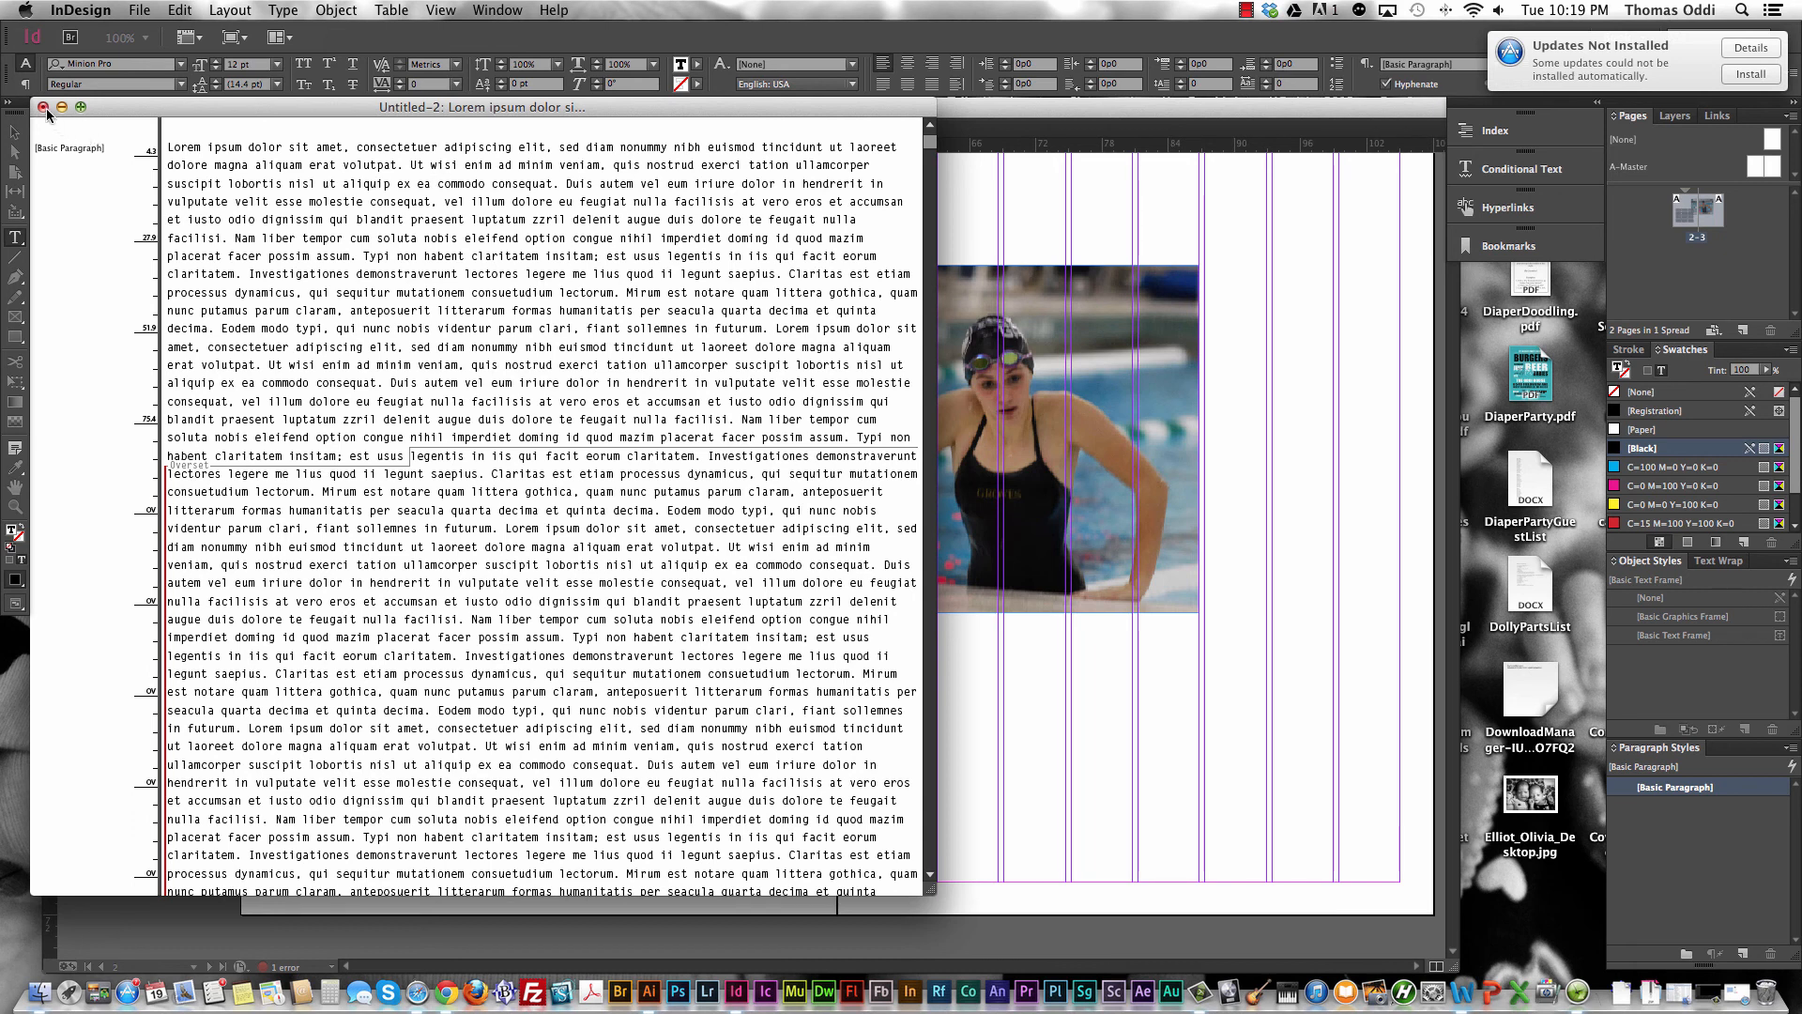
left_click(43, 107)
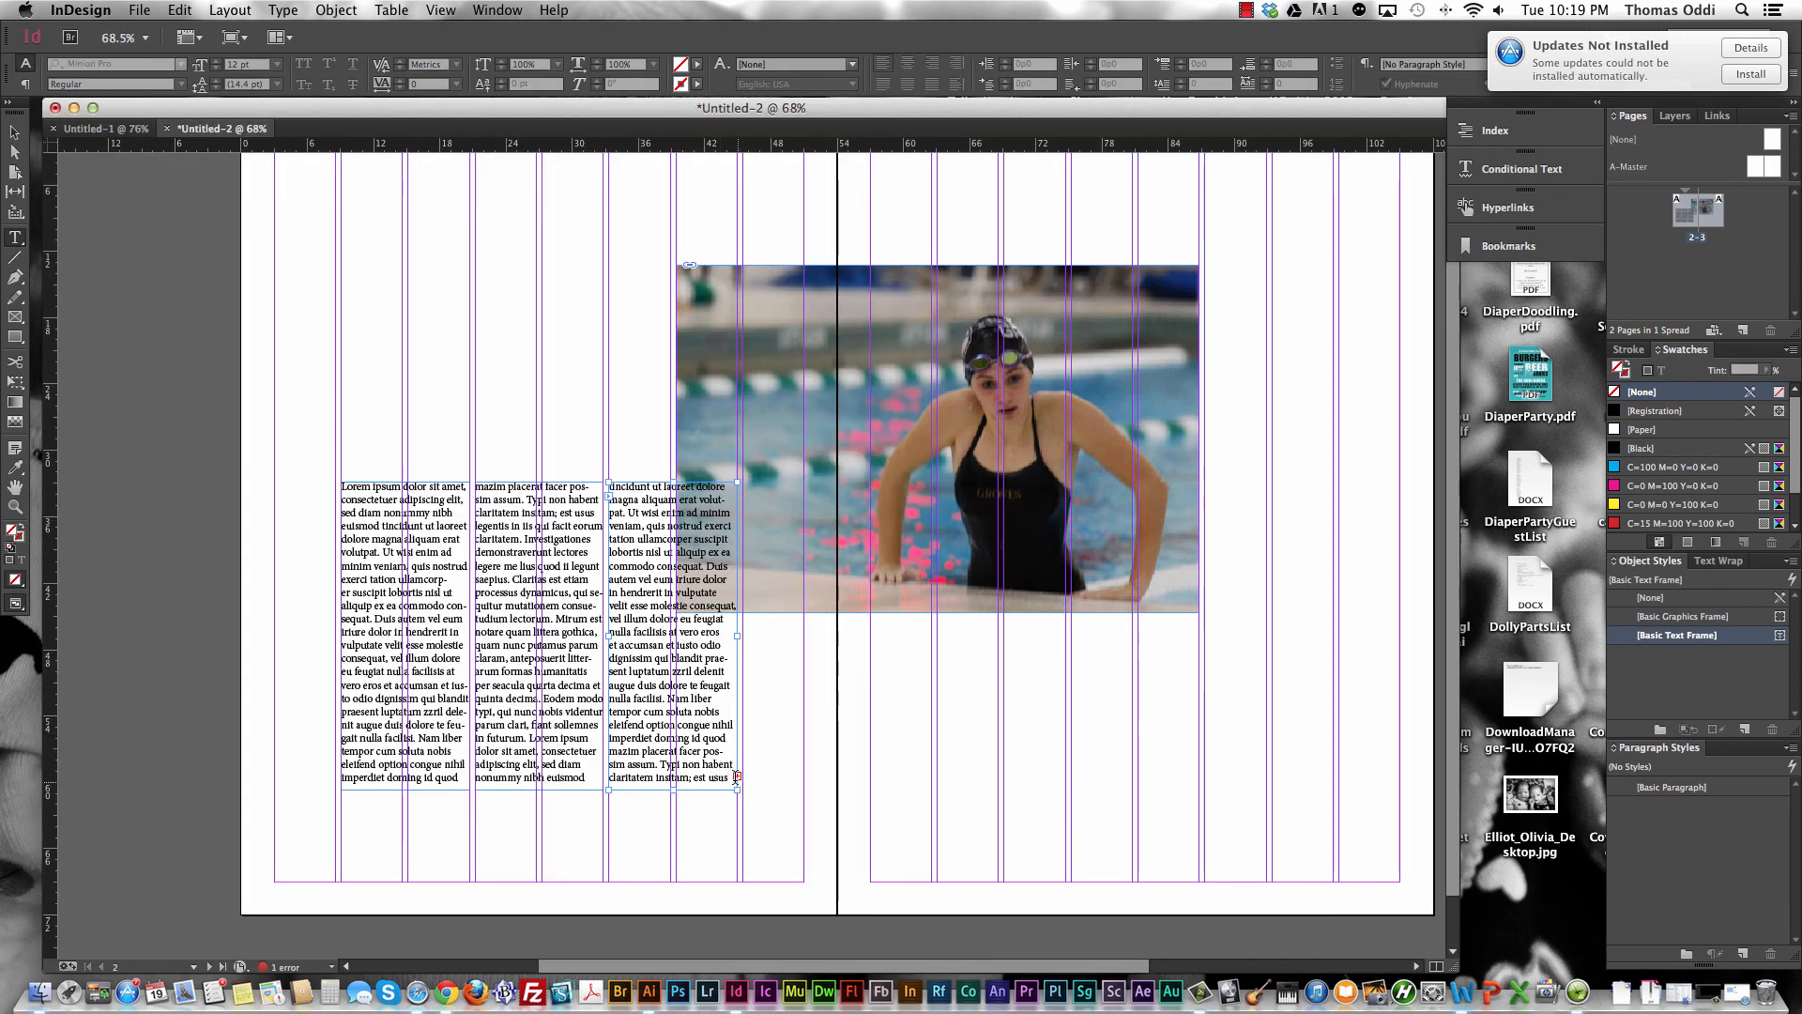
Reopen the story in Story Editor, select the word "usus" just before the overset marker, and close the editor.
left_click(180, 10)
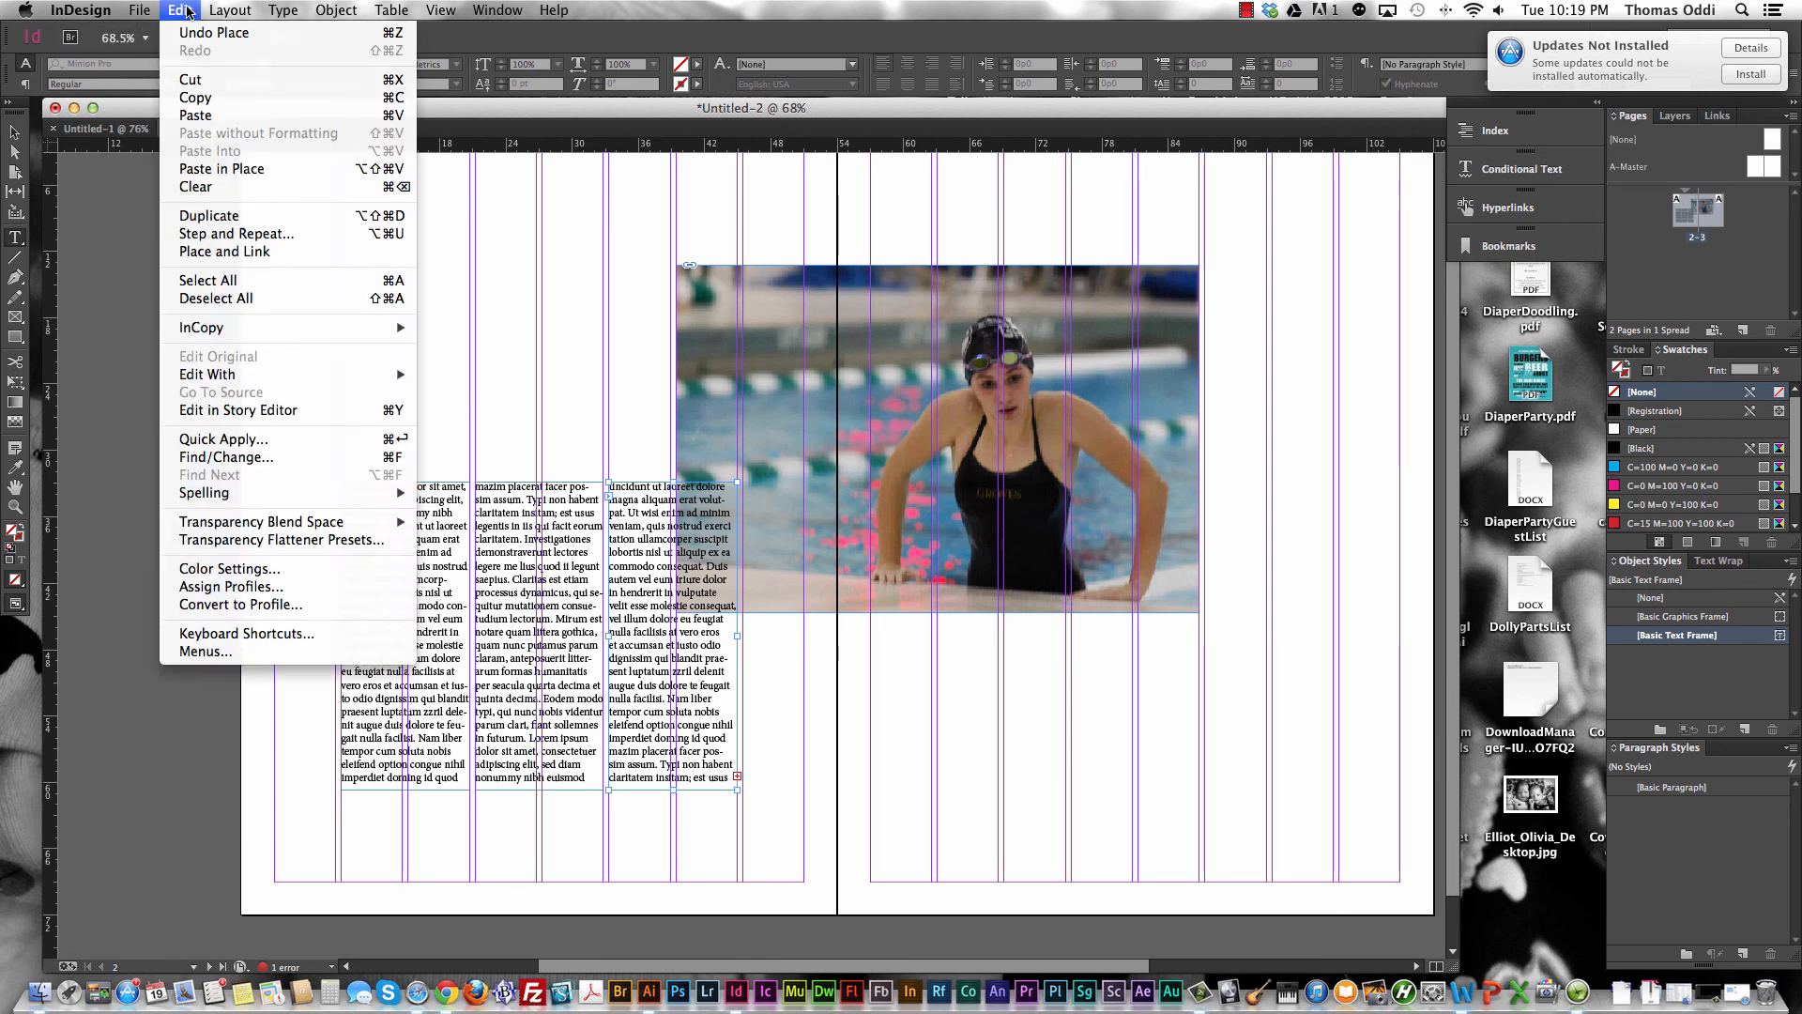
left_click(223, 410)
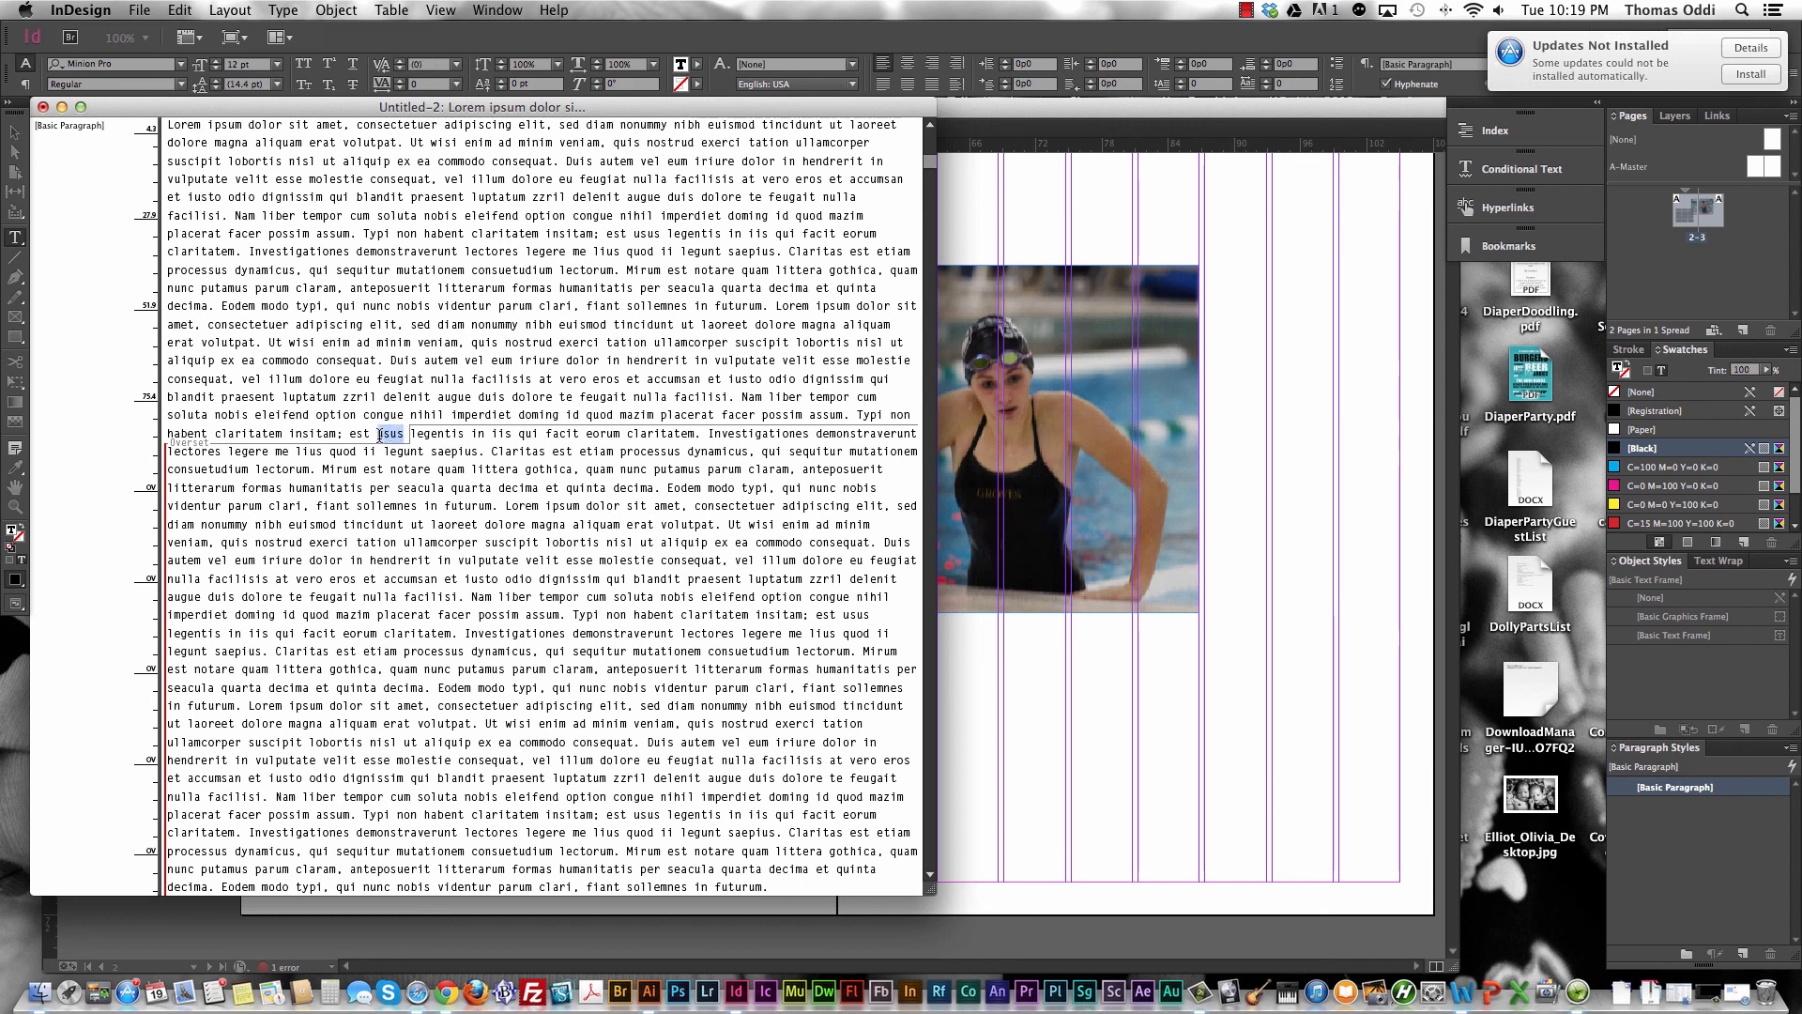
double_click(380, 434)
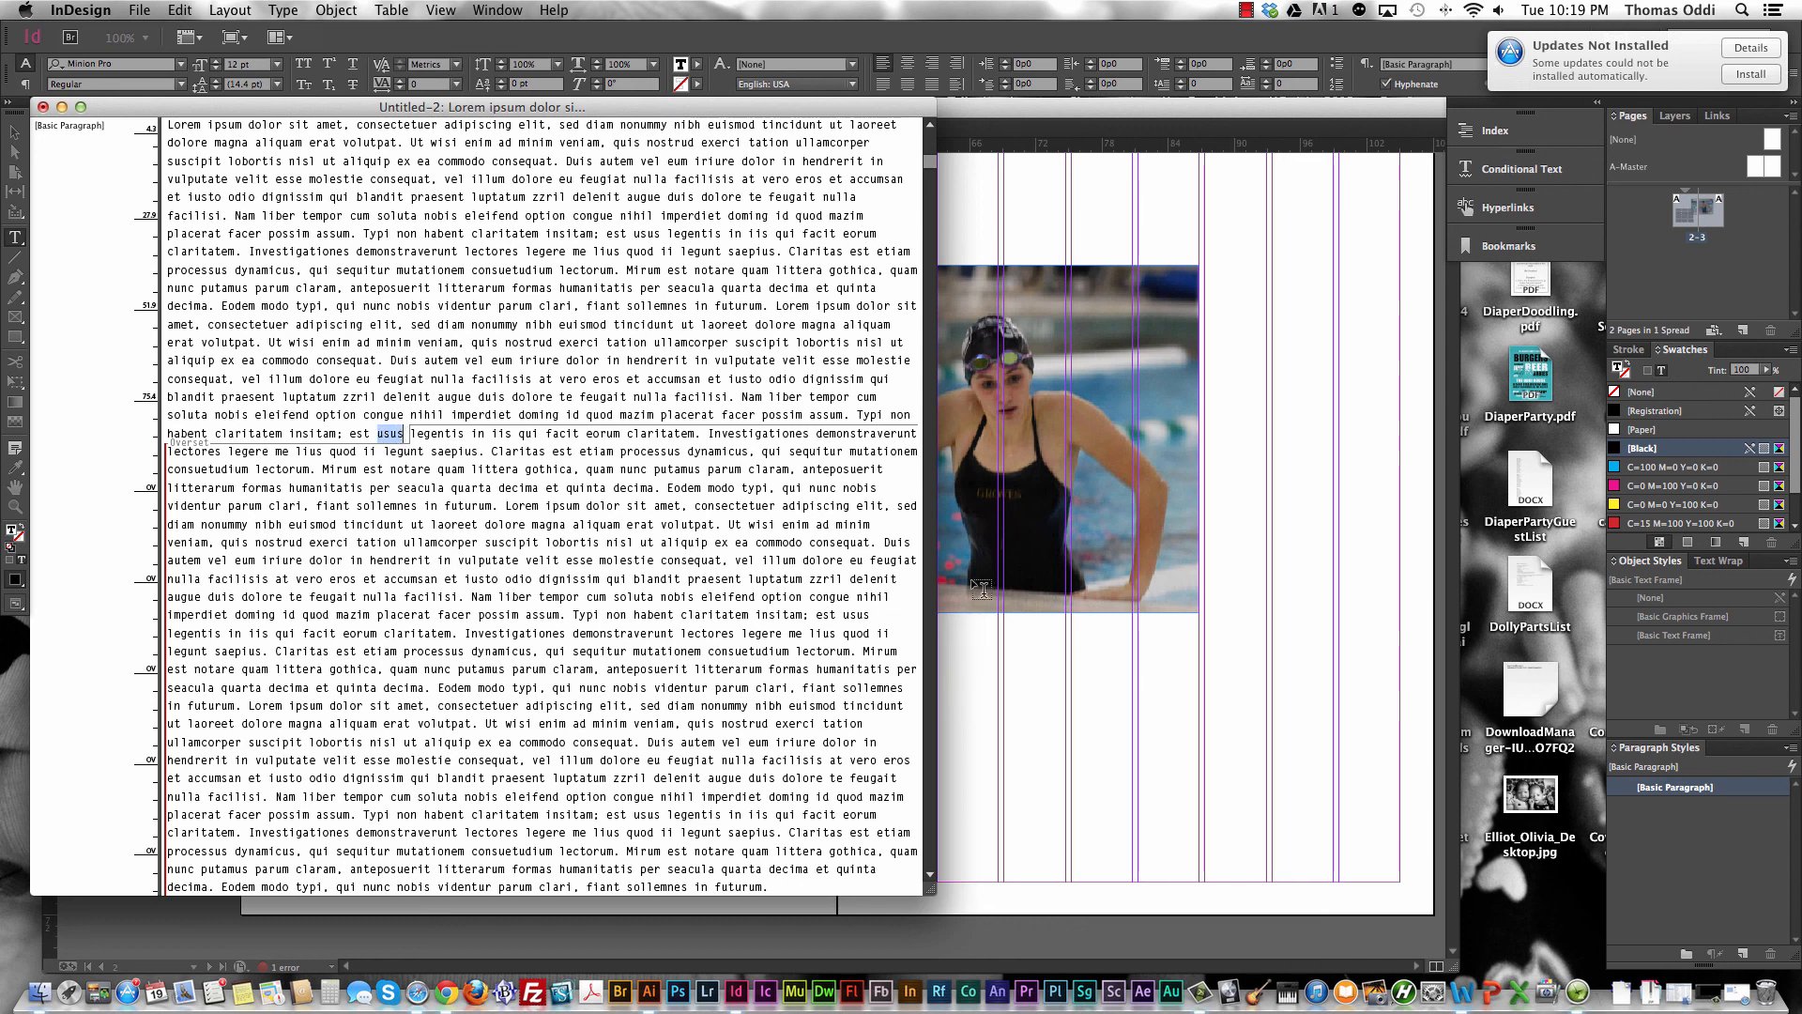
left_click(42, 107)
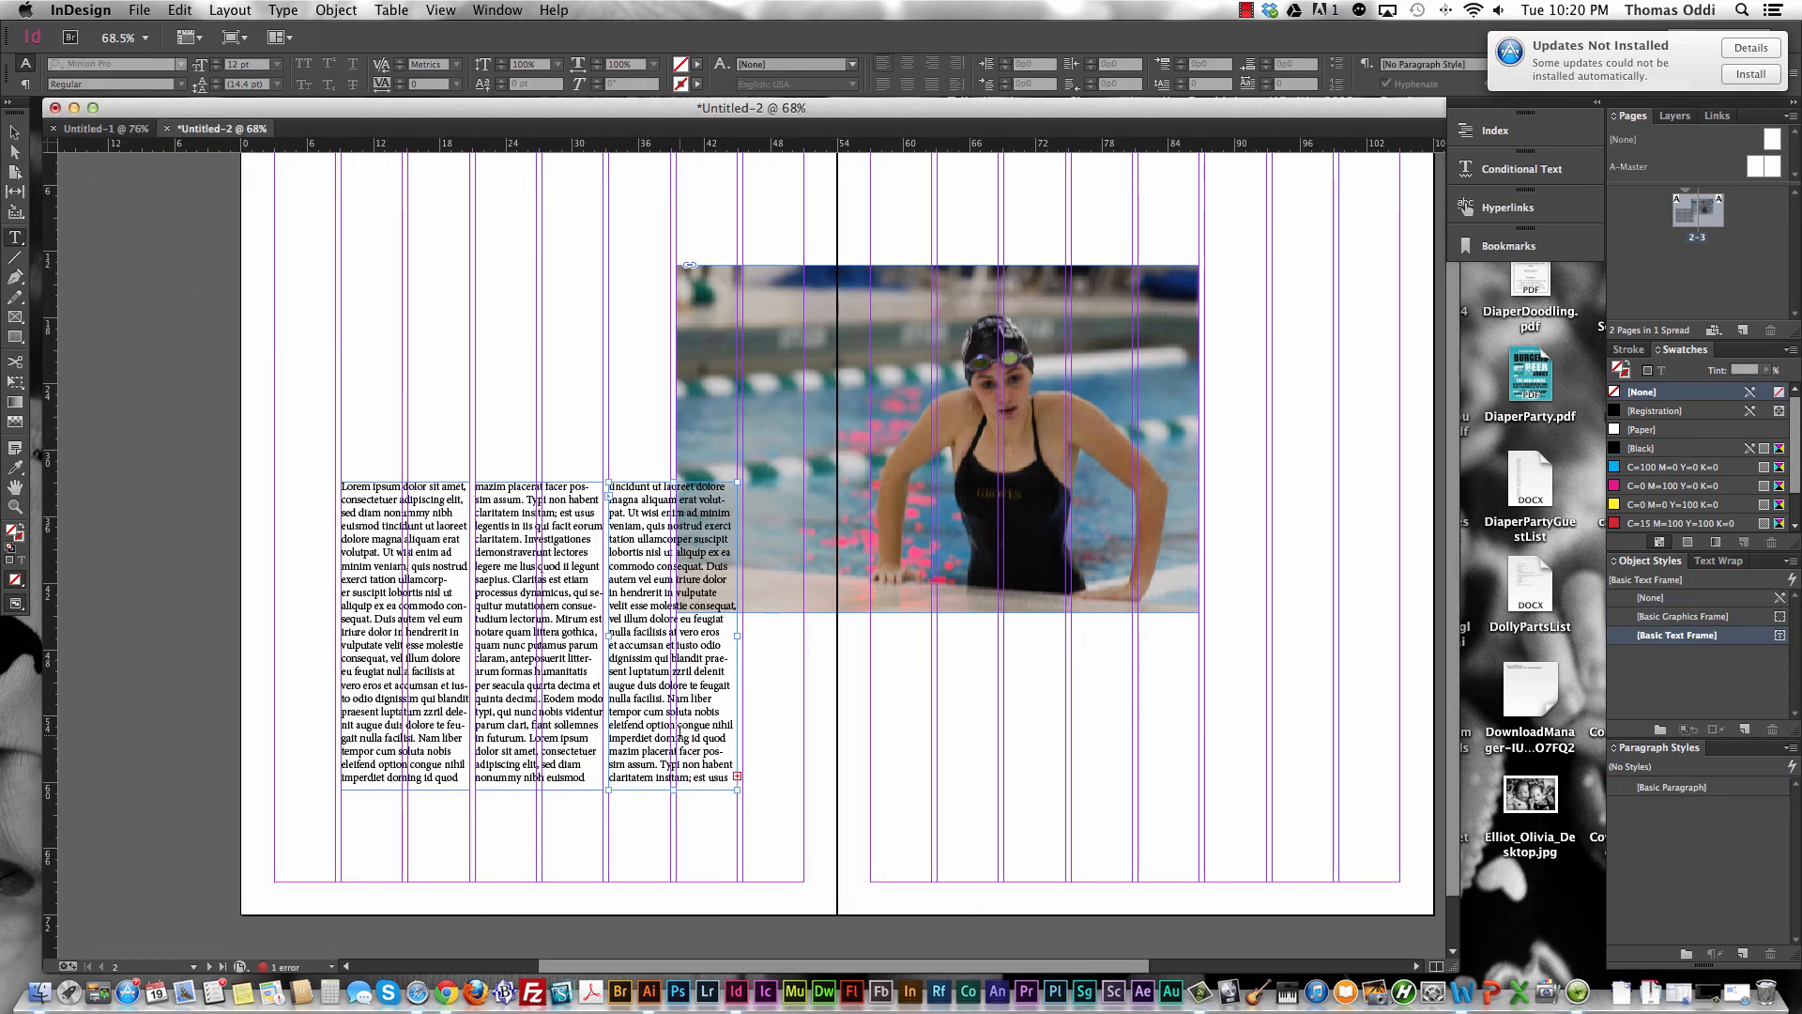
Select the last visible word, "usus", at the end of the third text frame in the layout.
double_click(709, 777)
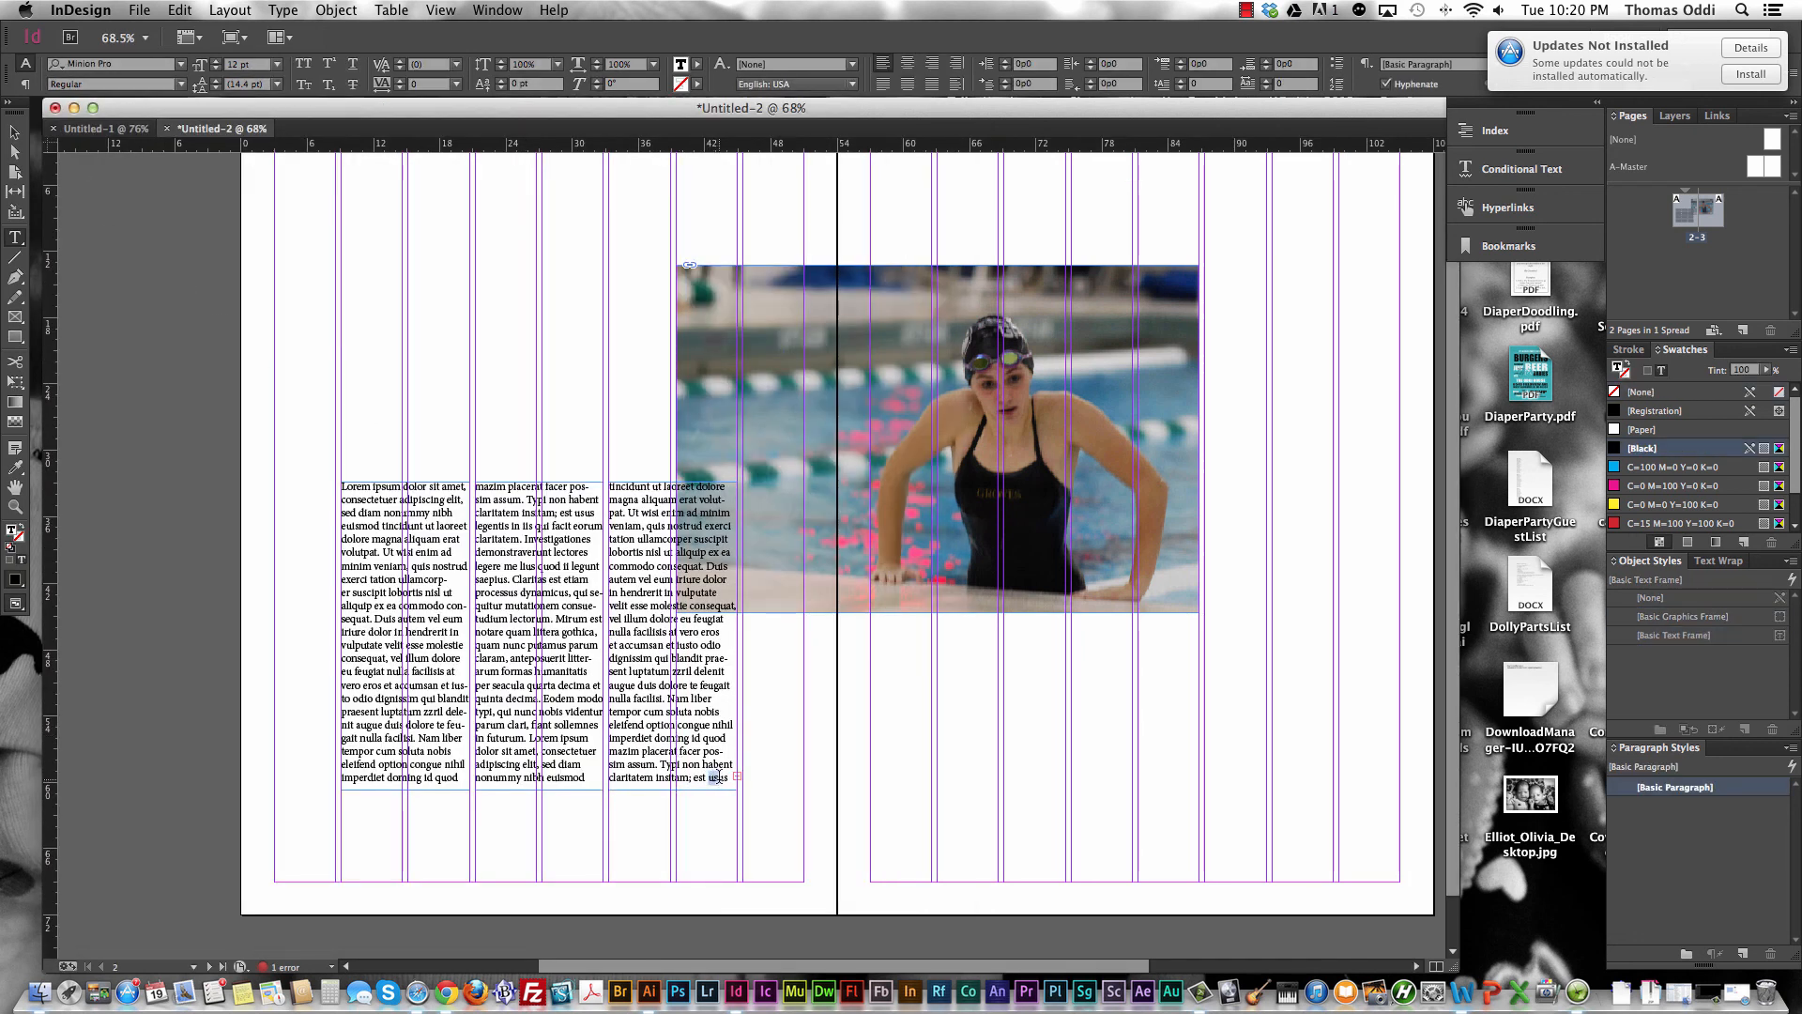
double_click(718, 777)
scroll(1190, 507, "left", 3)
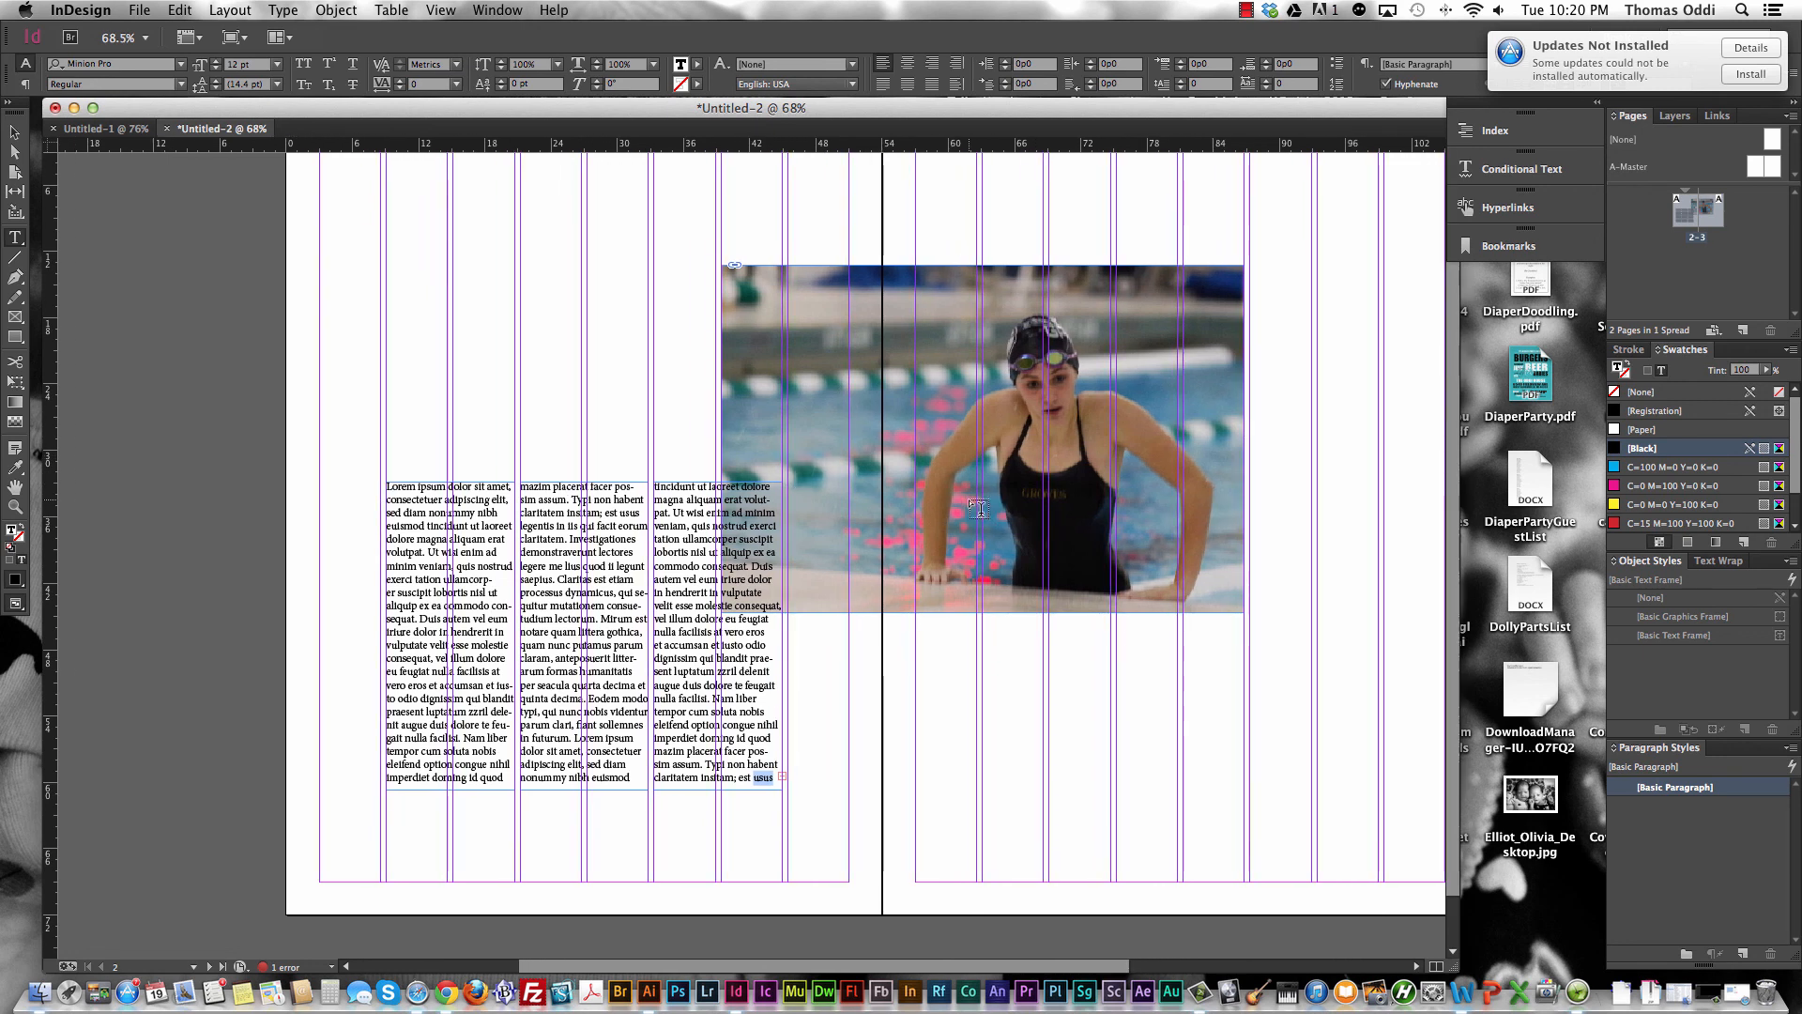